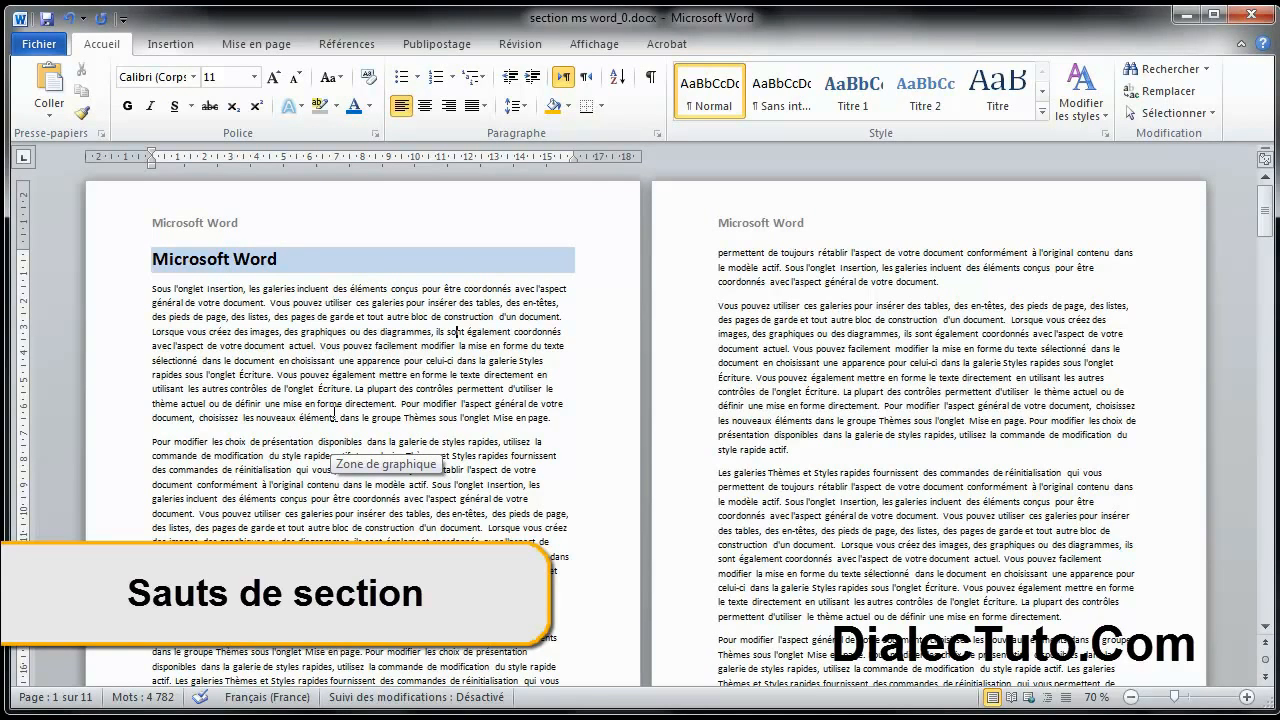
Step: Examine the Microsoft Word, Microsoft Excel and Microsoft Powerpoint titles that start each part of the document
{"action": "left_click", "coordinate": [318, 345]}
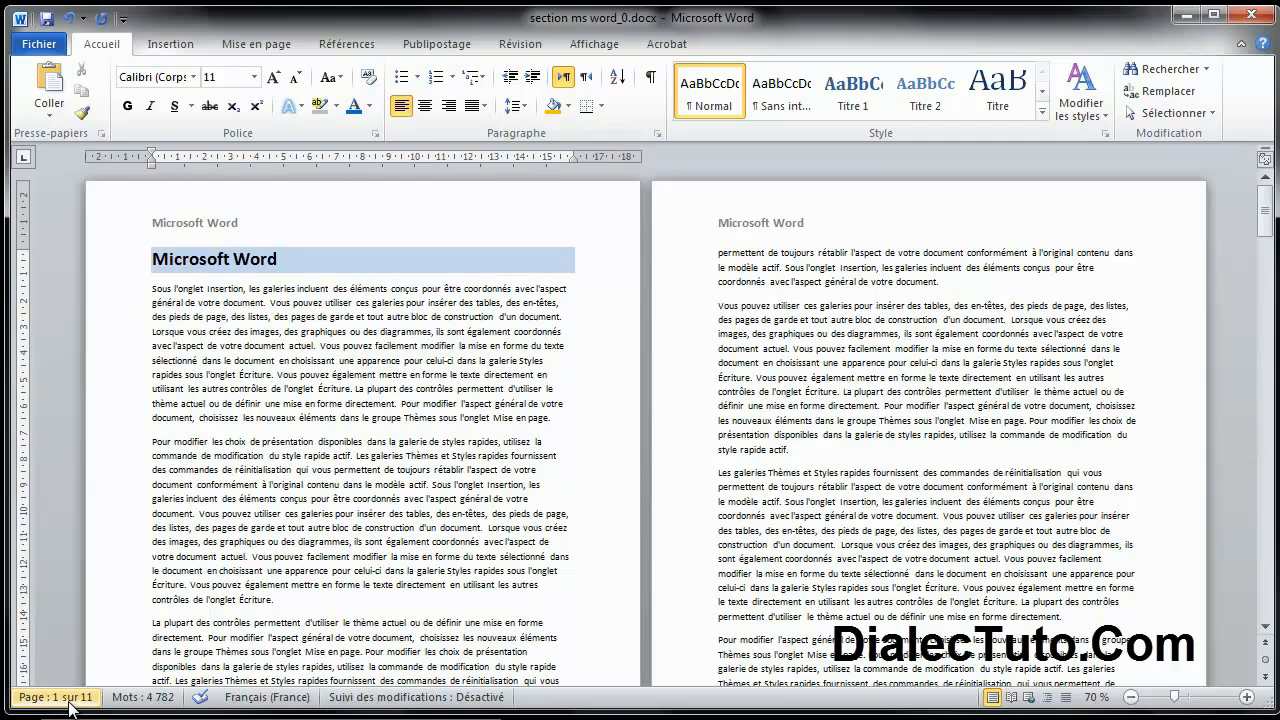
{"action": "triple_click", "coordinate": [272, 262]}
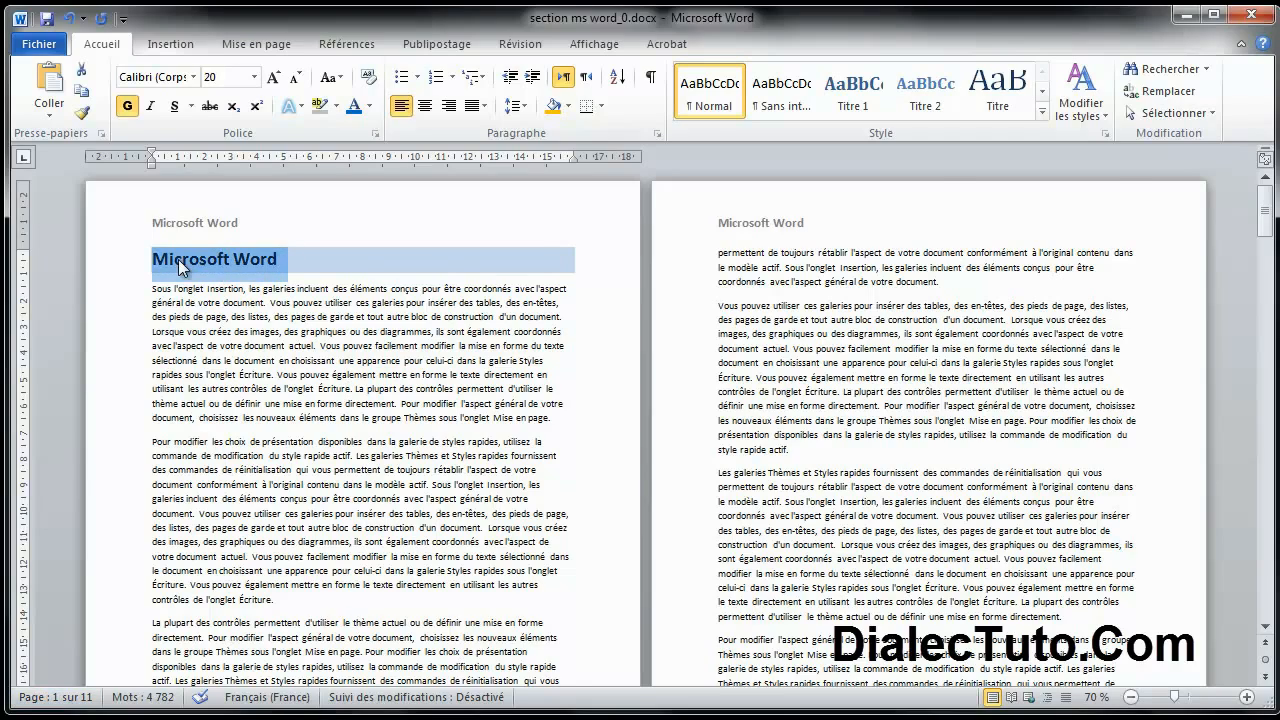
{"action": "scroll", "coordinate": [775, 451], "scroll_direction": "down", "scroll_amount": 20}
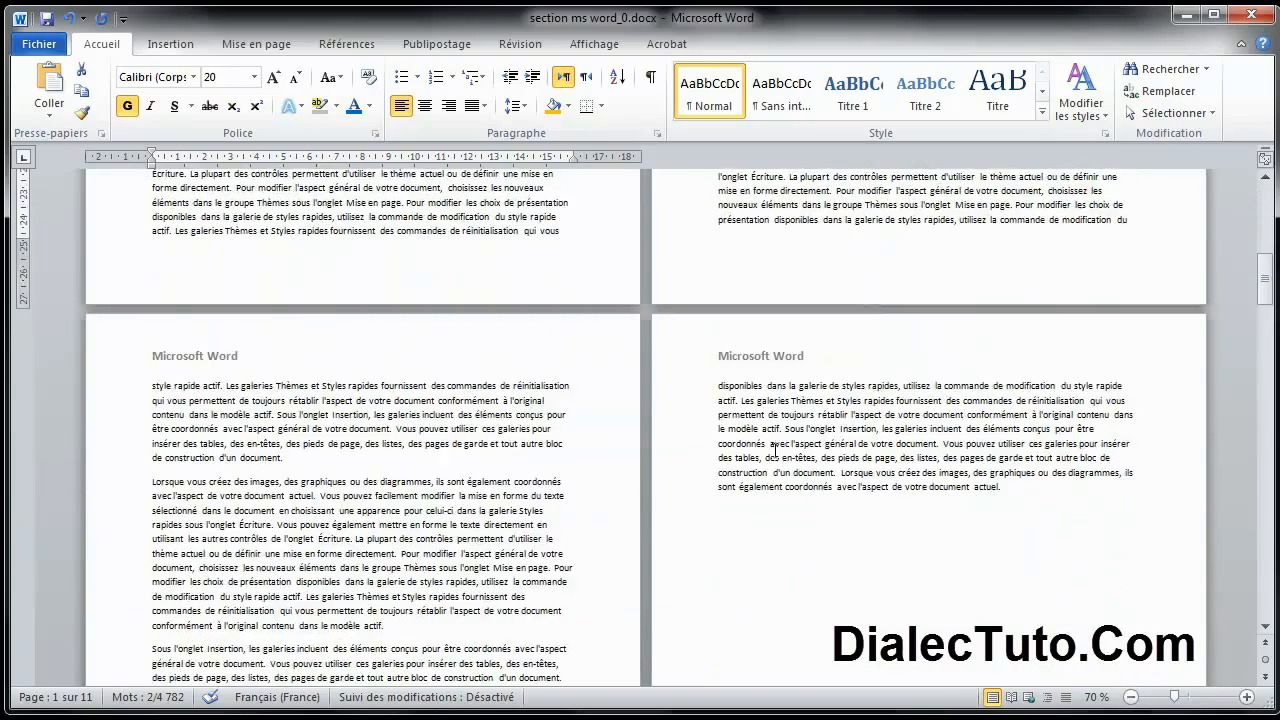
{"action": "scroll", "coordinate": [775, 451], "scroll_direction": "down", "scroll_amount": 20}
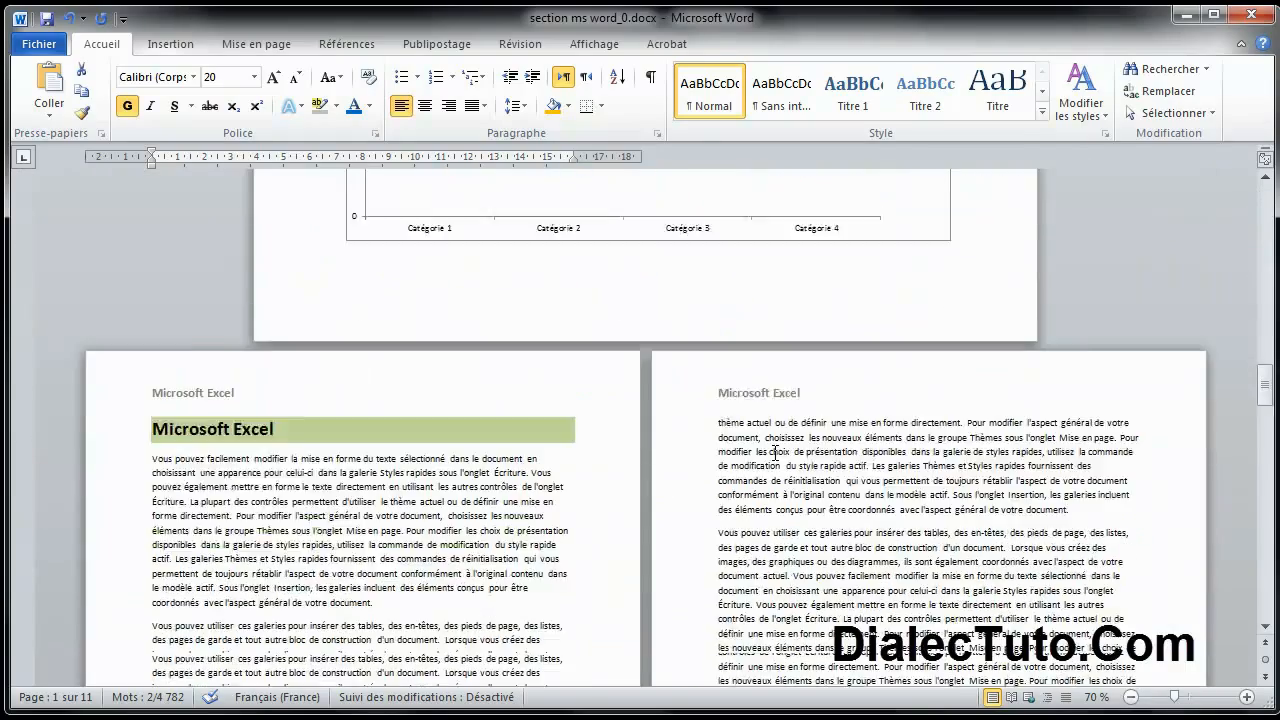
{"action": "triple_click", "coordinate": [220, 364]}
{"action": "scroll", "coordinate": [434, 541], "scroll_direction": "down", "scroll_amount": 12}
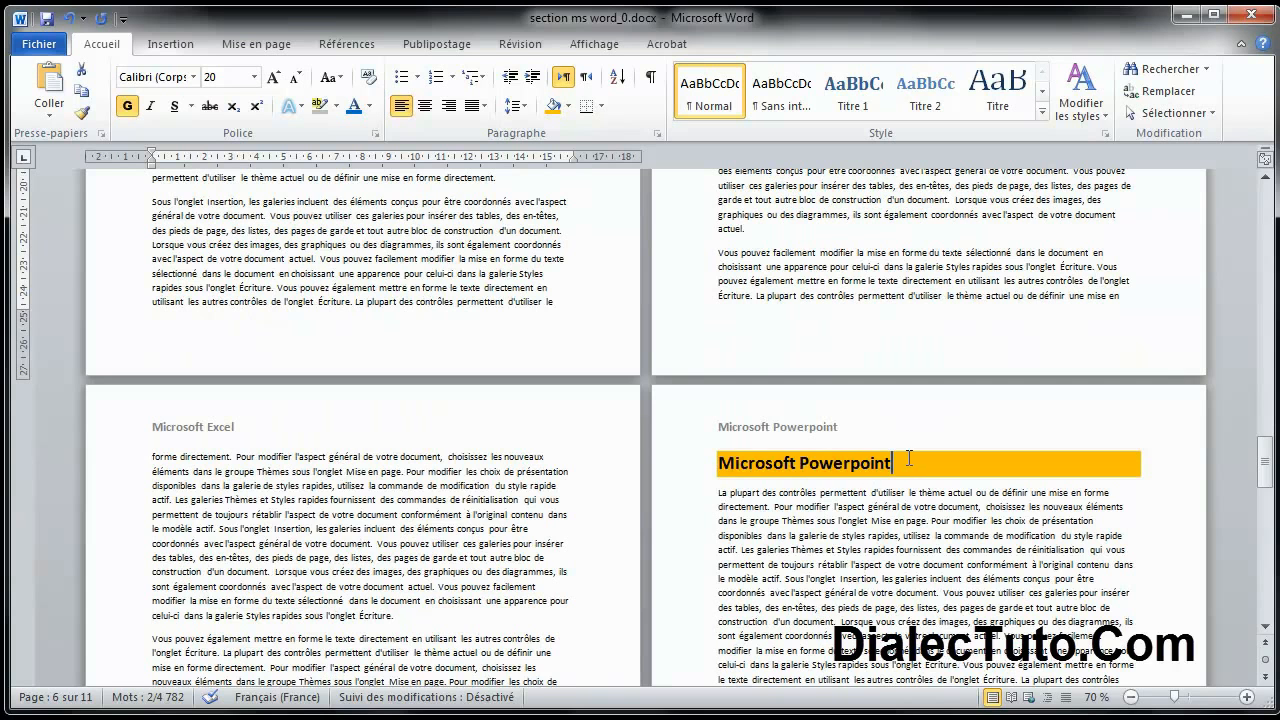
{"action": "left_click_drag", "start_coordinate": [909, 459], "coordinate": [720, 462]}
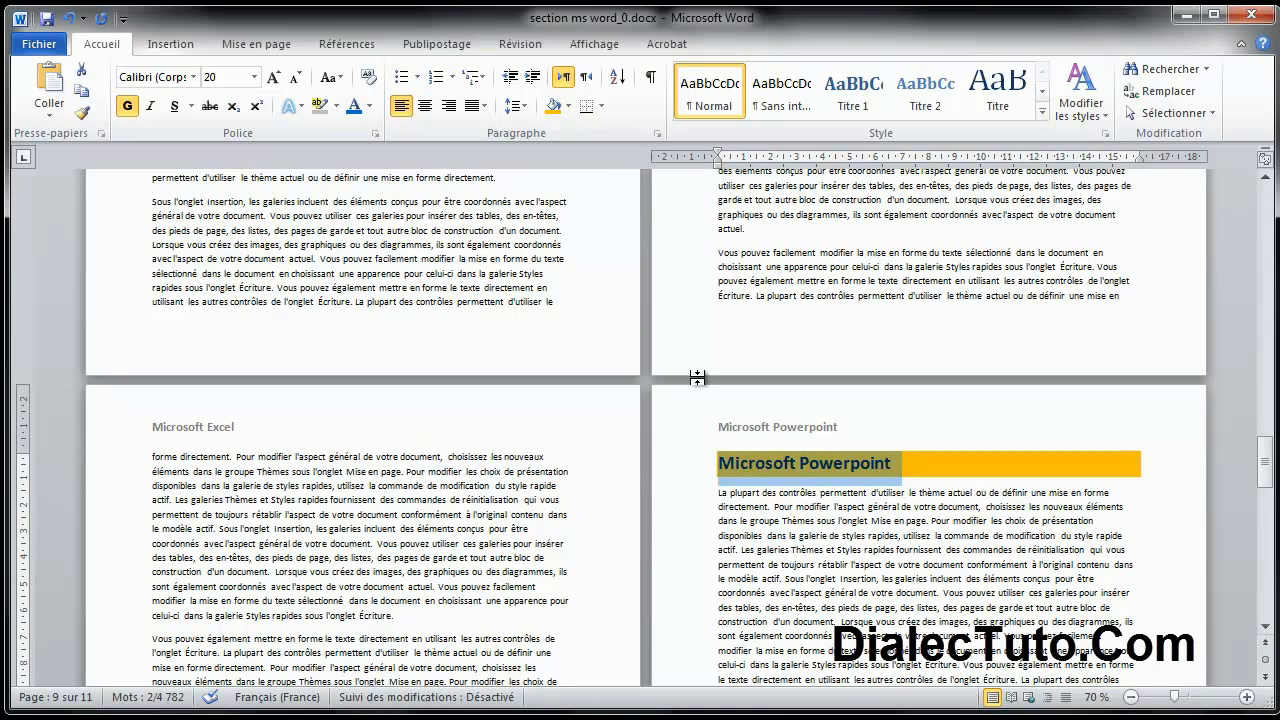
{"action": "left_click", "coordinate": [822, 565]}
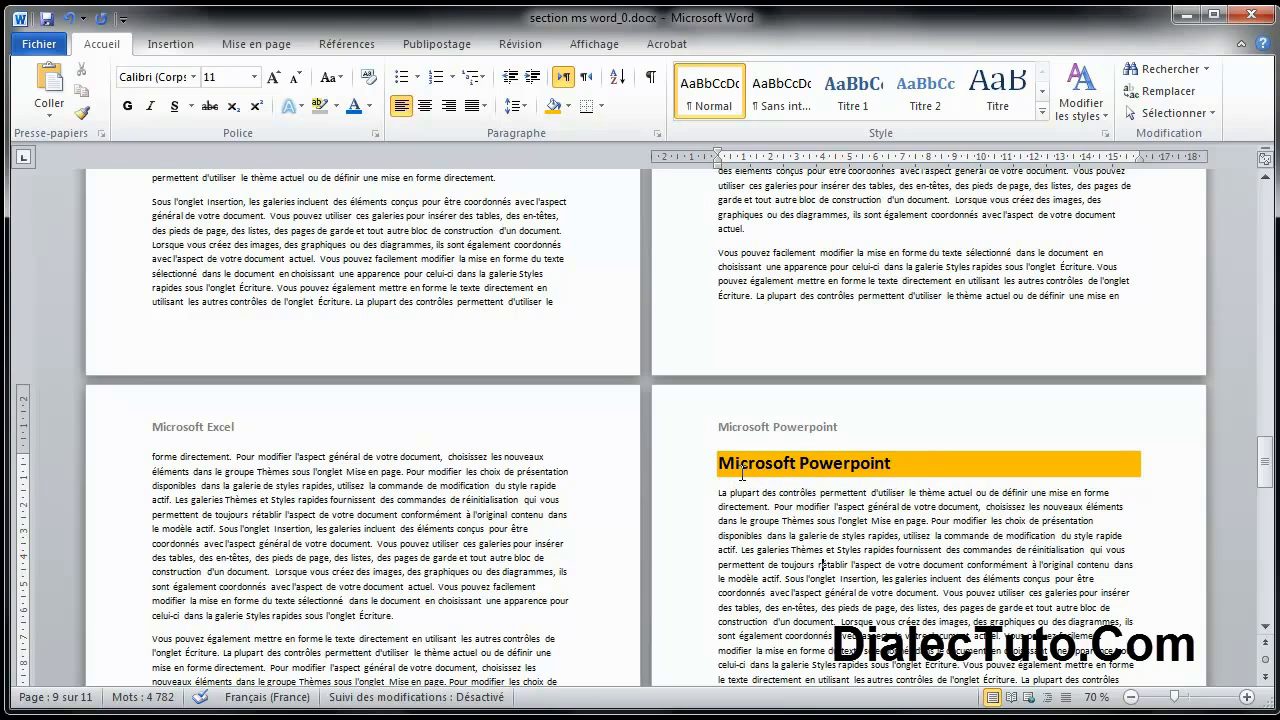
Step: Return to page 1 and compare the page header with the body text in each of the document's three parts
{"action": "left_click_drag", "start_coordinate": [1265, 450], "coordinate": [1265, 215]}
{"action": "left_click_drag", "start_coordinate": [186, 303], "coordinate": [340, 418]}
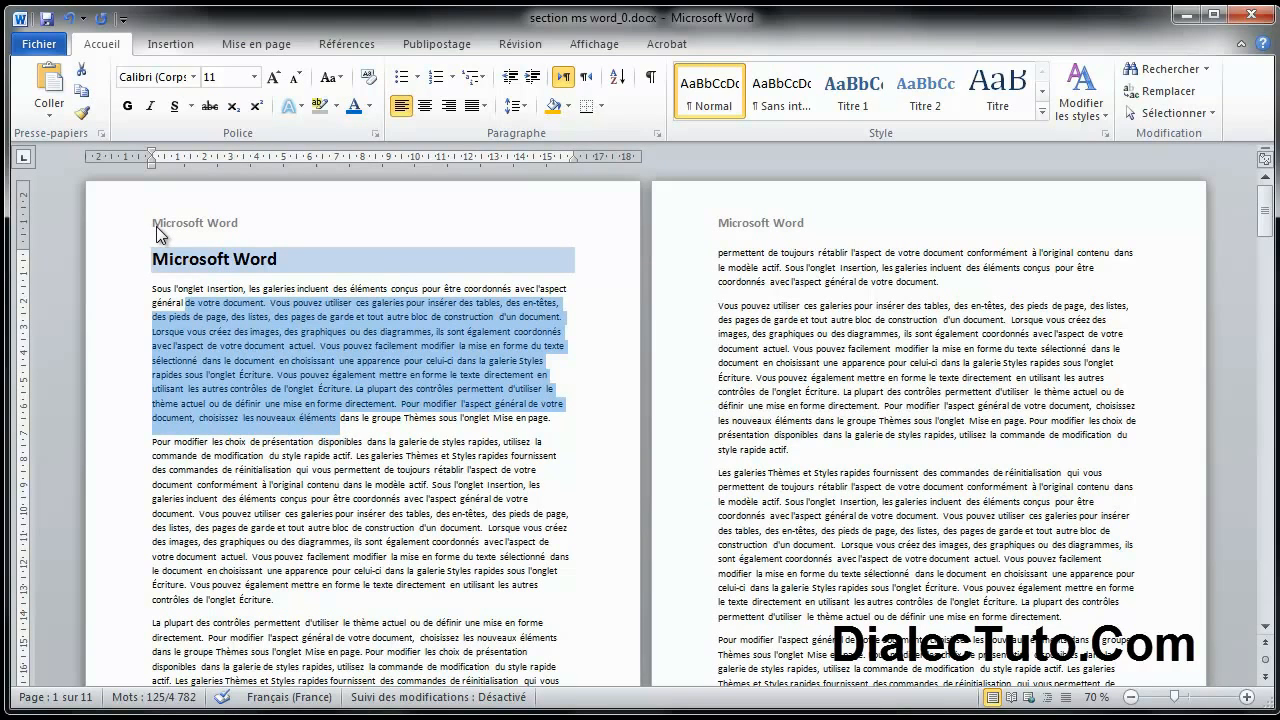
{"action": "scroll", "coordinate": [400, 434], "scroll_direction": "down", "scroll_amount": 10}
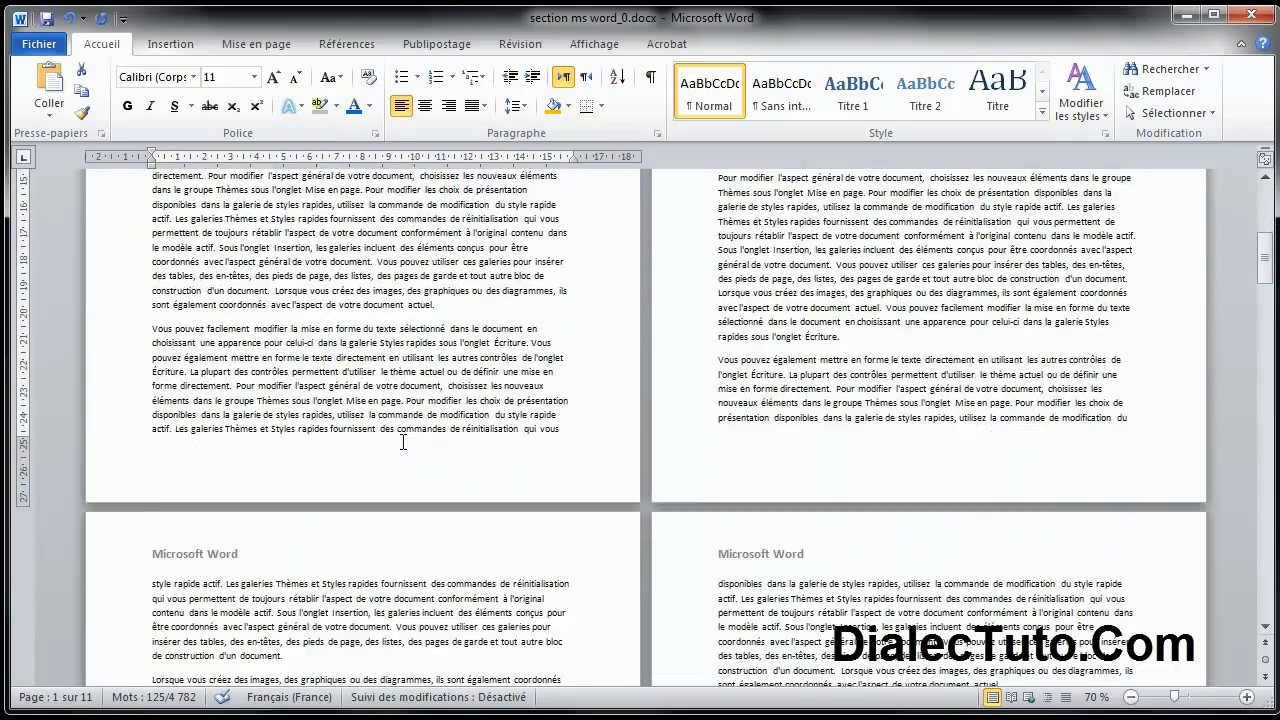
{"action": "scroll", "coordinate": [403, 444], "scroll_direction": "down", "scroll_amount": 12}
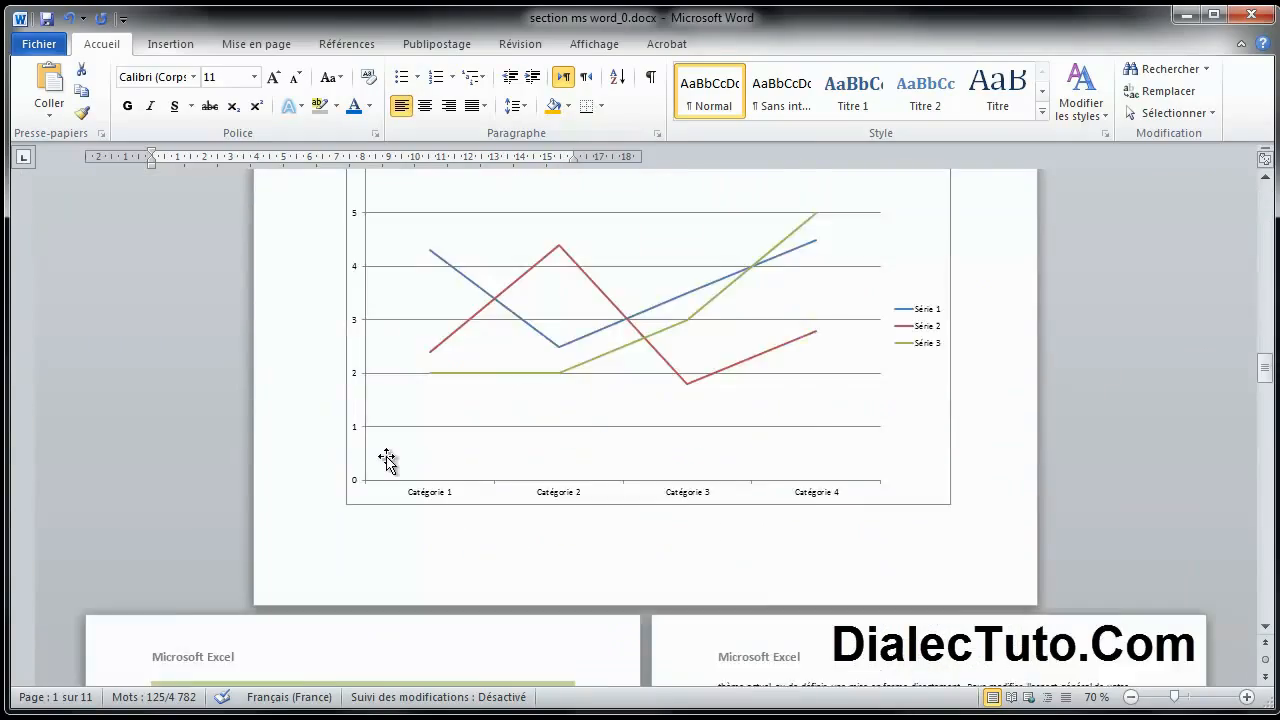
{"action": "scroll", "coordinate": [386, 457], "scroll_direction": "down", "scroll_amount": 1}
{"action": "left_click_drag", "start_coordinate": [311, 489], "coordinate": [234, 403]}
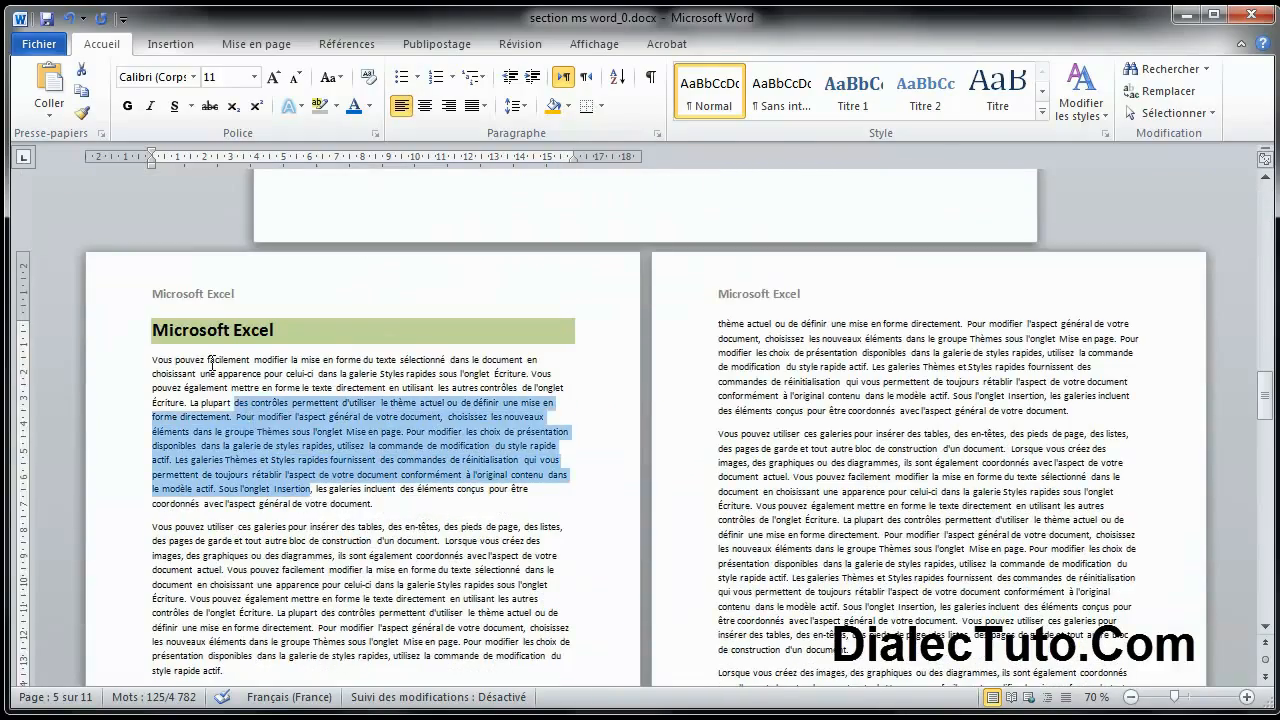
{"action": "left_click", "coordinate": [158, 387]}
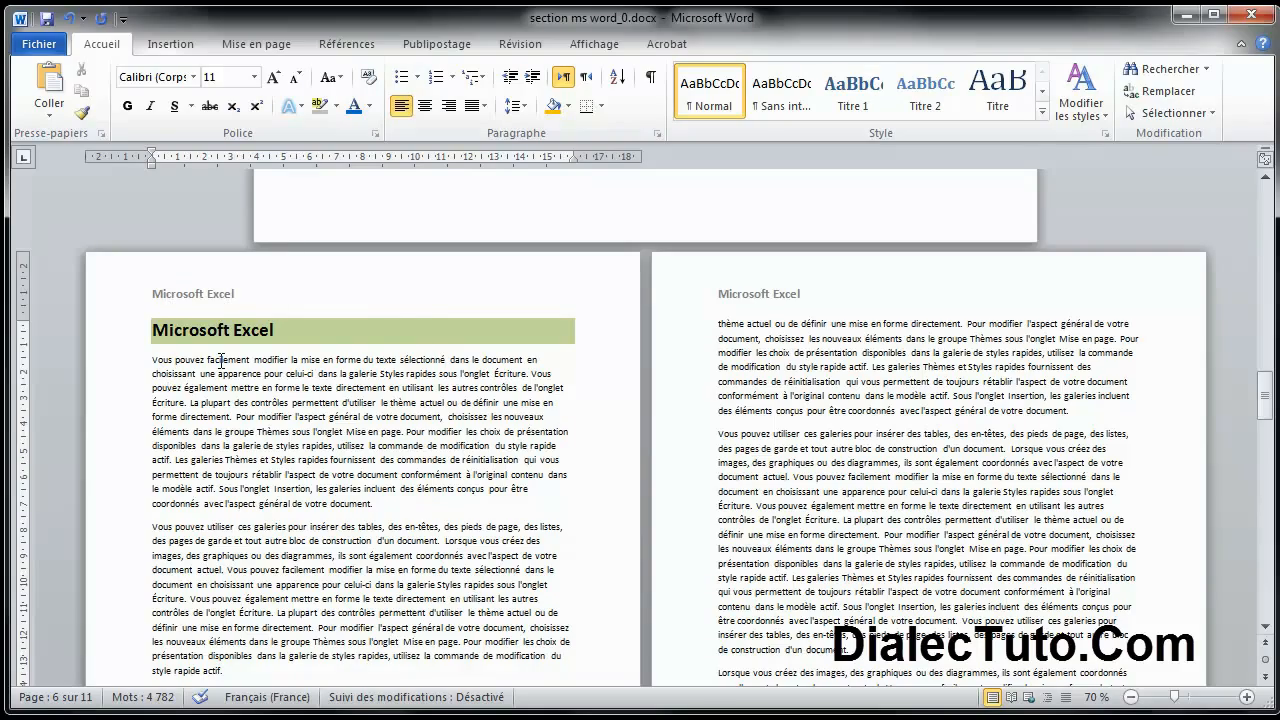
{"action": "scroll", "coordinate": [491, 458], "scroll_direction": "down", "scroll_amount": 15}
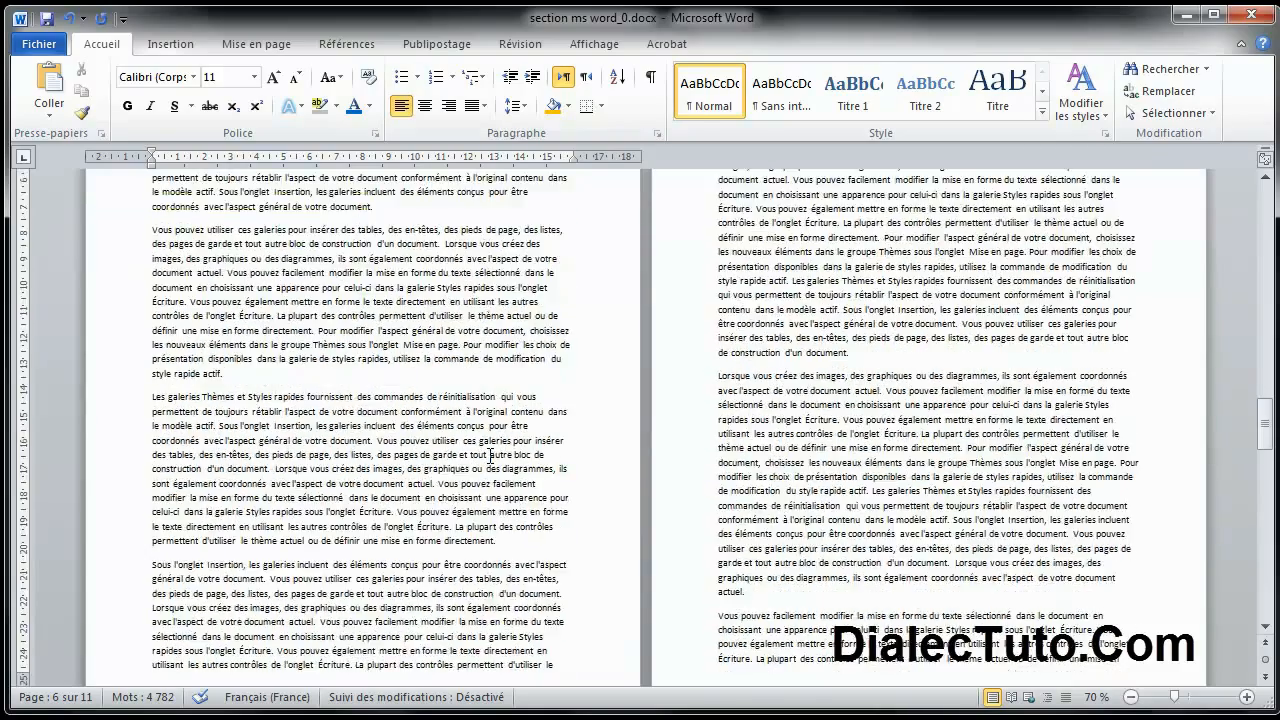
{"action": "left_click_drag", "start_coordinate": [797, 441], "coordinate": [842, 589]}
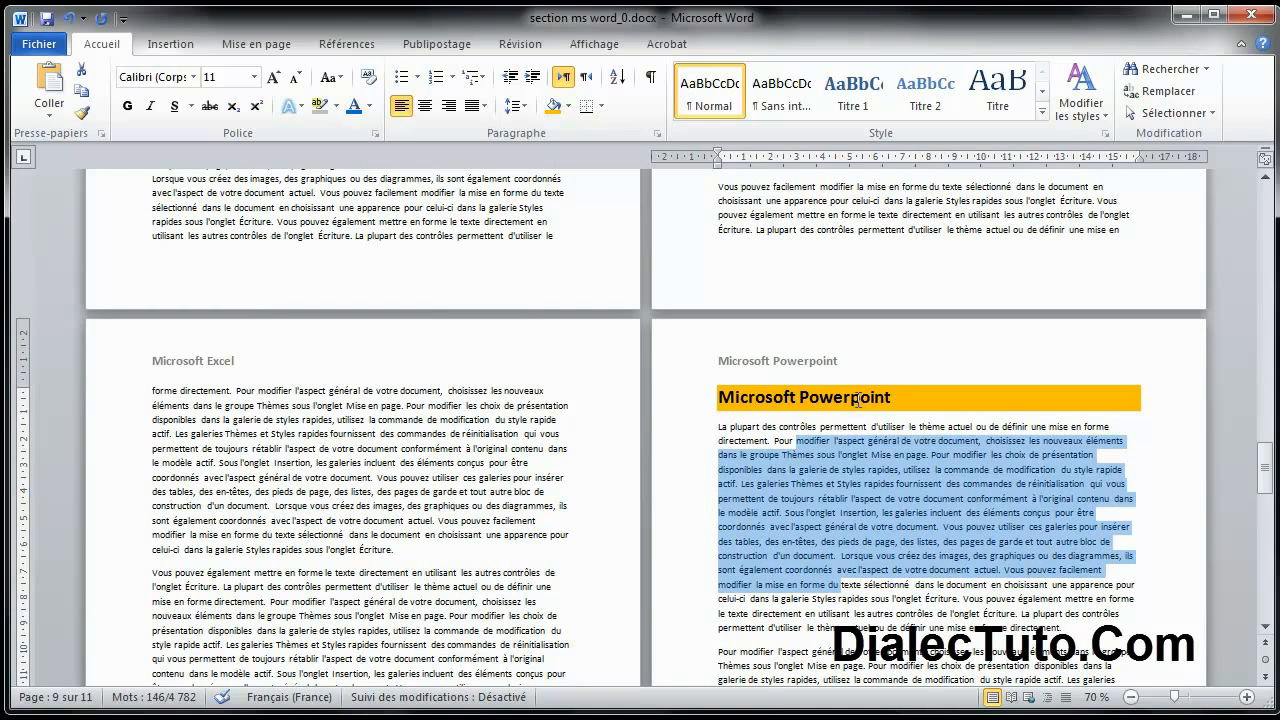
{"action": "left_click", "coordinate": [763, 456]}
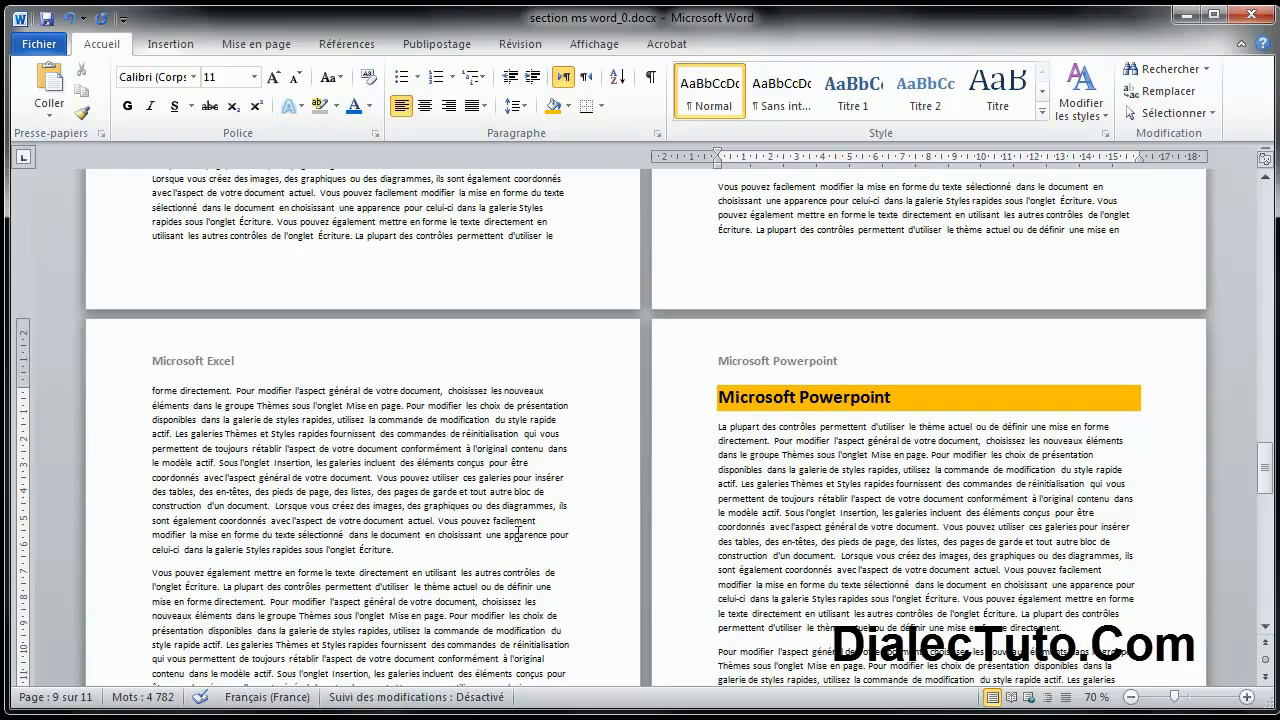
Step: Zoom out to 30% and examine the chart page's orientation among the document's other pages
{"action": "scroll", "coordinate": [524, 528], "scroll_direction": "up", "scroll_amount": 10}
{"action": "scroll", "coordinate": [524, 528], "scroll_direction": "up", "scroll_amount": 15}
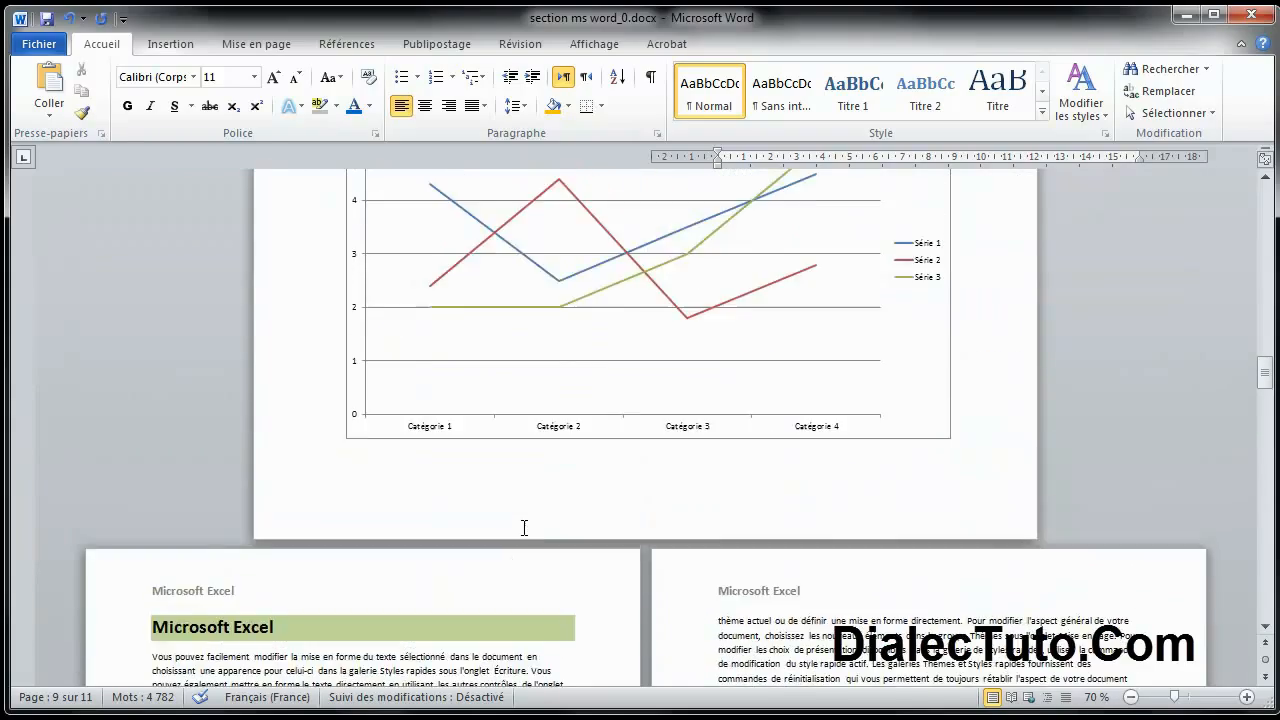
{"action": "left_click", "coordinate": [1131, 697]}
{"action": "left_click", "coordinate": [1131, 697]}
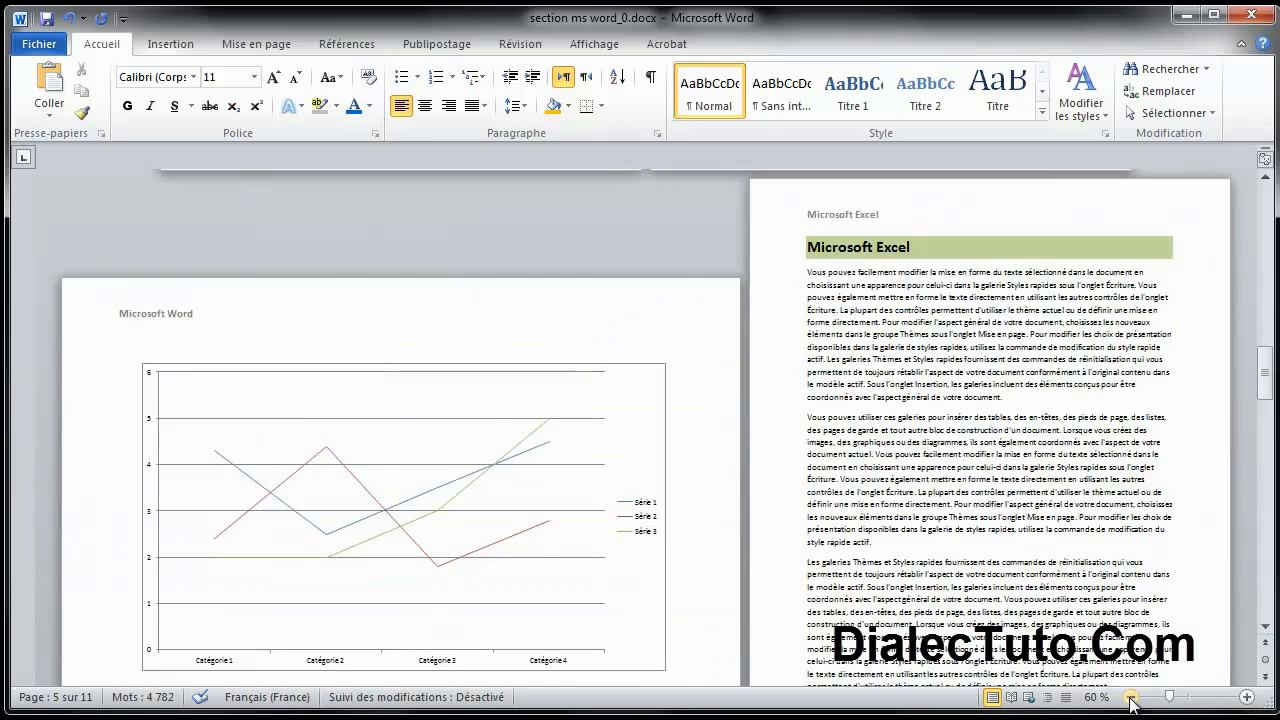
{"action": "left_click", "coordinate": [1131, 697]}
{"action": "left_click", "coordinate": [1131, 697]}
{"action": "scroll", "coordinate": [291, 500], "scroll_direction": "down", "scroll_amount": 5}
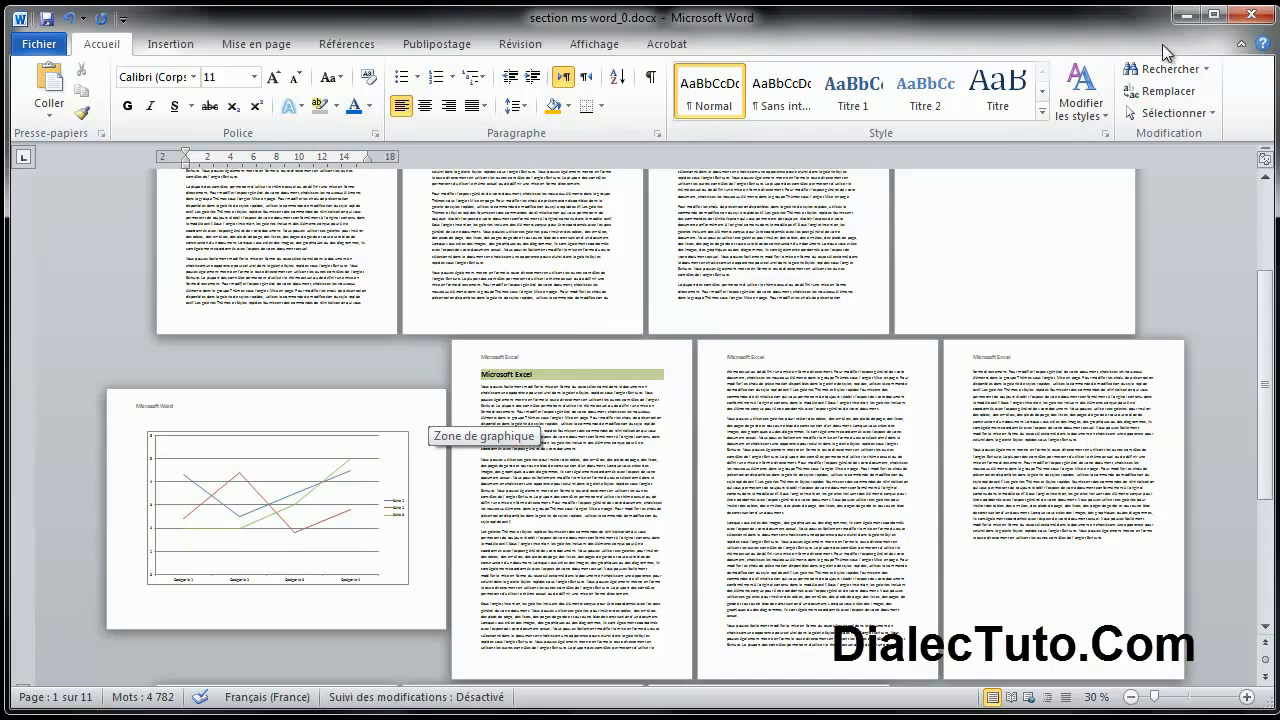
Step: Minimize the example document and open section ms word.docx from the desktop
{"action": "left_click", "coordinate": [1187, 15]}
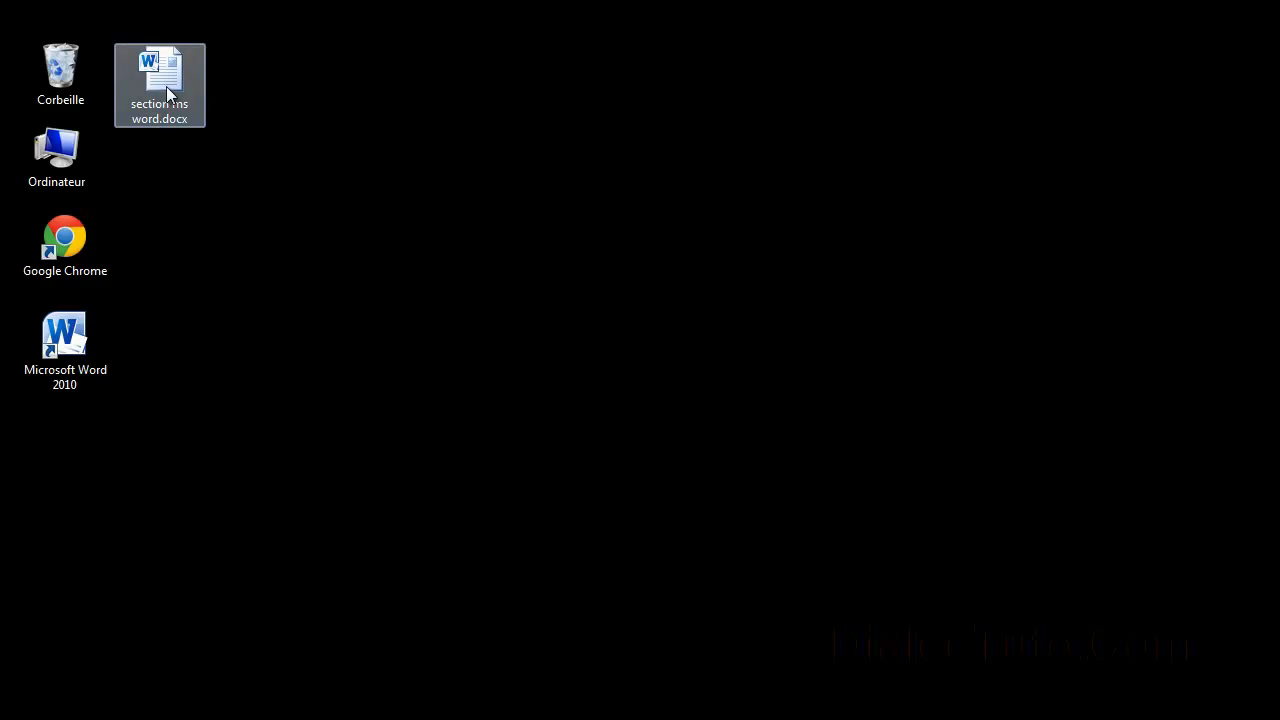
{"action": "double_click", "coordinate": [161, 82]}
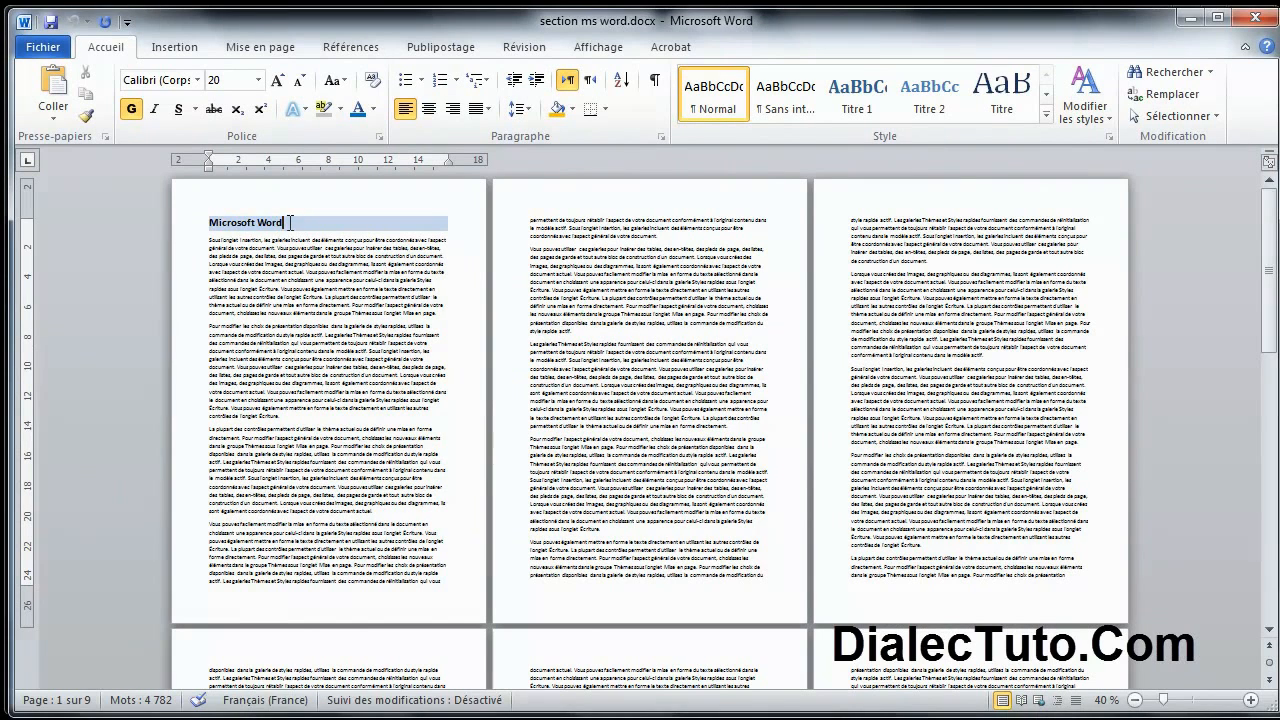
Step: Examine where the three part titles and the chart sit in section ms word.docx, and return to page 1
{"action": "left_click_drag", "start_coordinate": [290, 222], "coordinate": [228, 223]}
{"action": "left_click", "coordinate": [253, 273]}
{"action": "scroll", "coordinate": [348, 472], "scroll_direction": "down", "scroll_amount": 5}
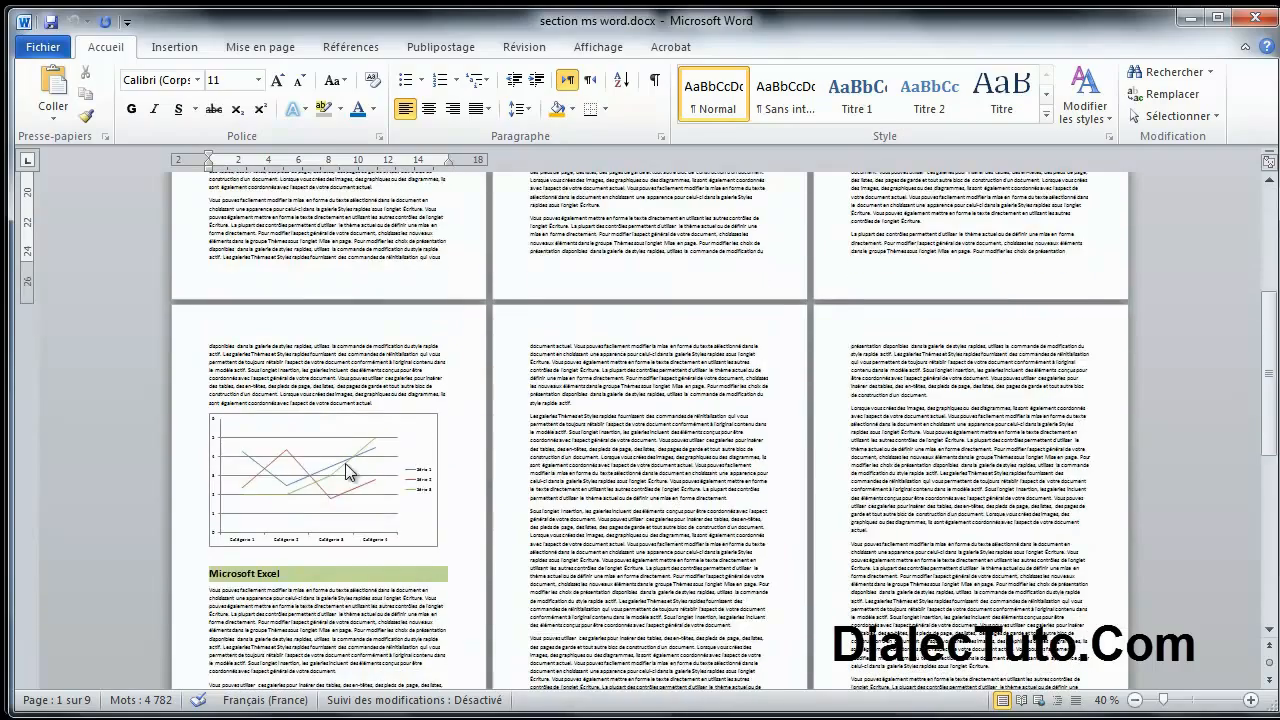
{"action": "scroll", "coordinate": [340, 465], "scroll_direction": "down", "scroll_amount": 2}
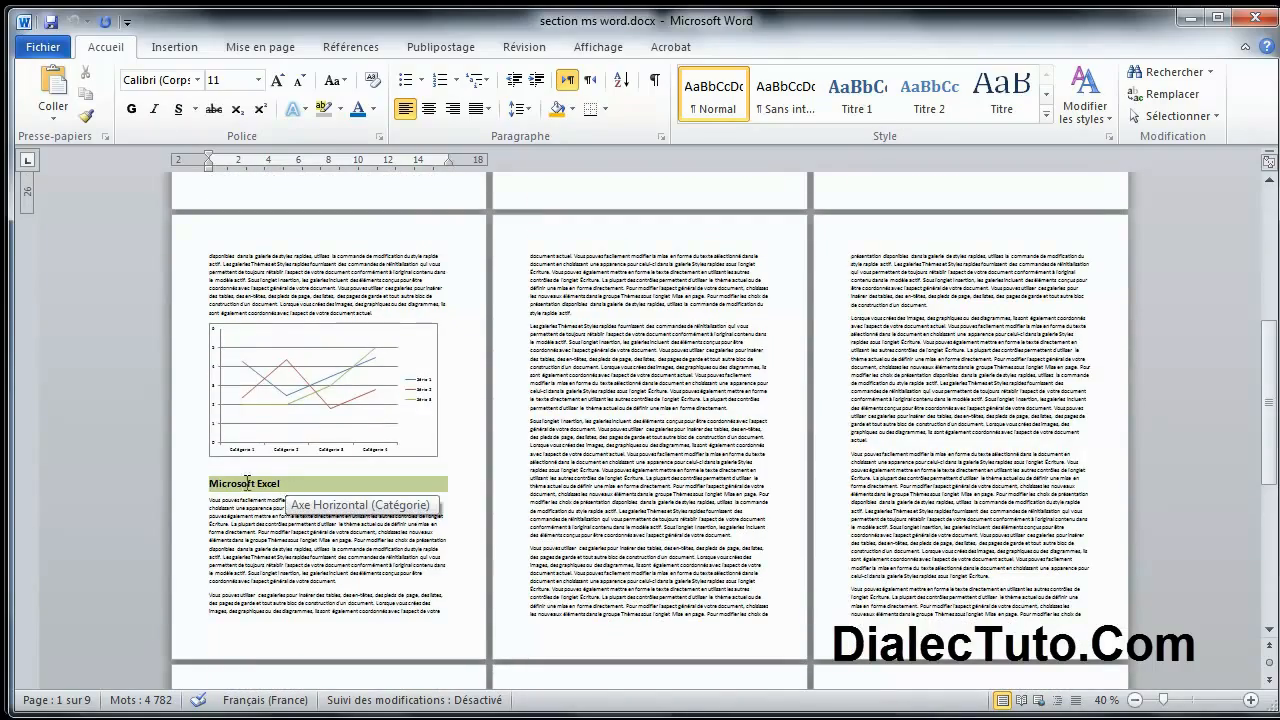
{"action": "left_click_drag", "start_coordinate": [282, 484], "coordinate": [225, 485]}
{"action": "left_click", "coordinate": [269, 522]}
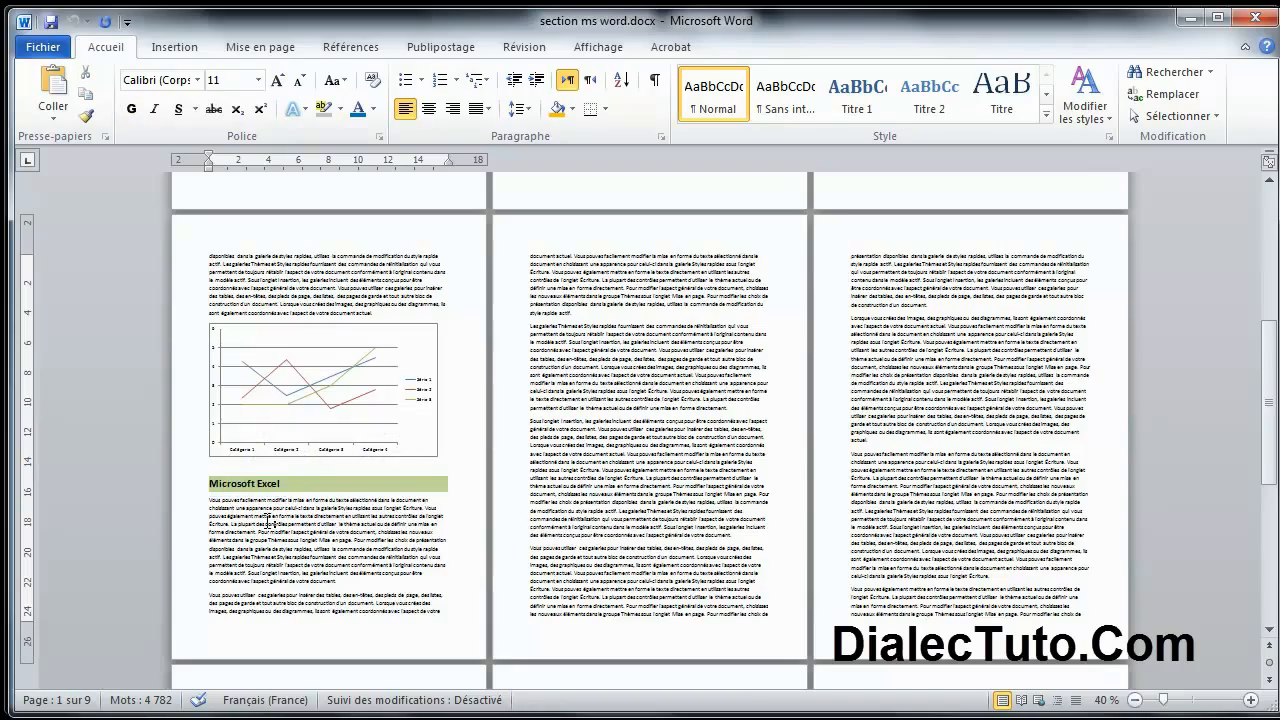
{"action": "scroll", "coordinate": [271, 522], "scroll_direction": "down", "scroll_amount": 6}
{"action": "left_click_drag", "start_coordinate": [320, 516], "coordinate": [209, 517]}
{"action": "left_click", "coordinate": [229, 530]}
{"action": "scroll", "coordinate": [537, 469], "scroll_direction": "up", "scroll_amount": 6}
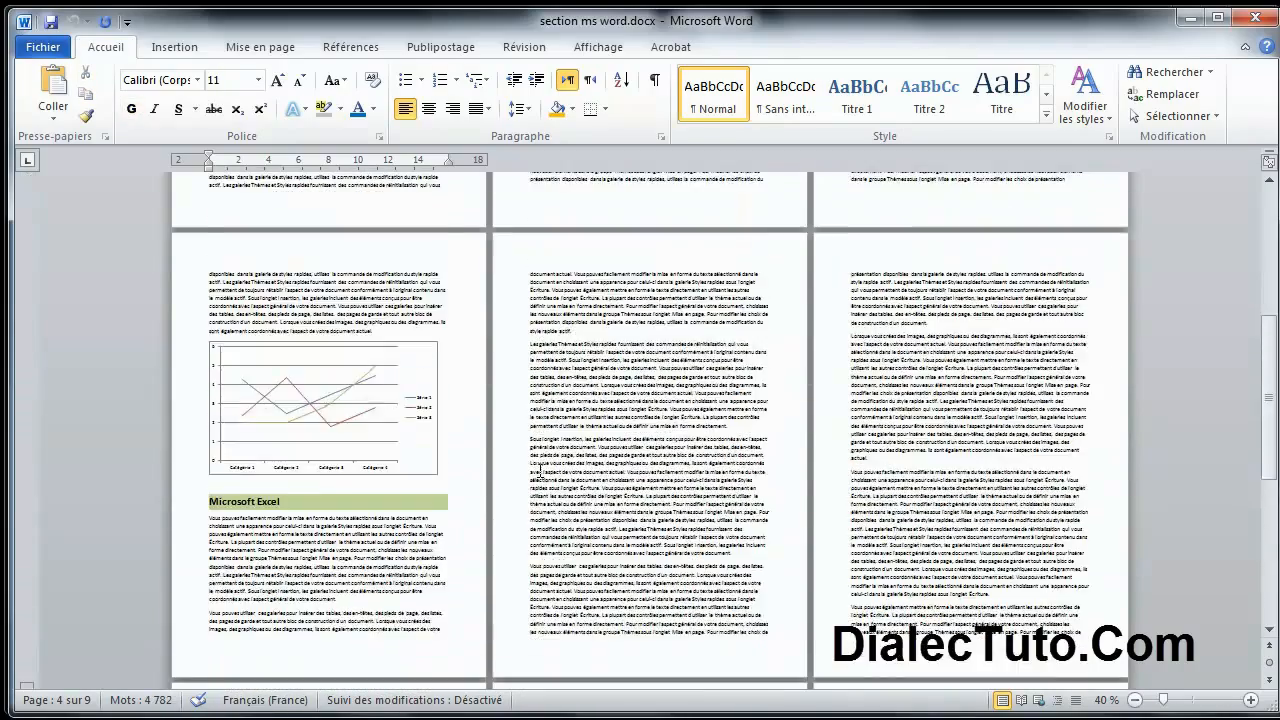
{"action": "scroll", "coordinate": [540, 471], "scroll_direction": "up", "scroll_amount": 8}
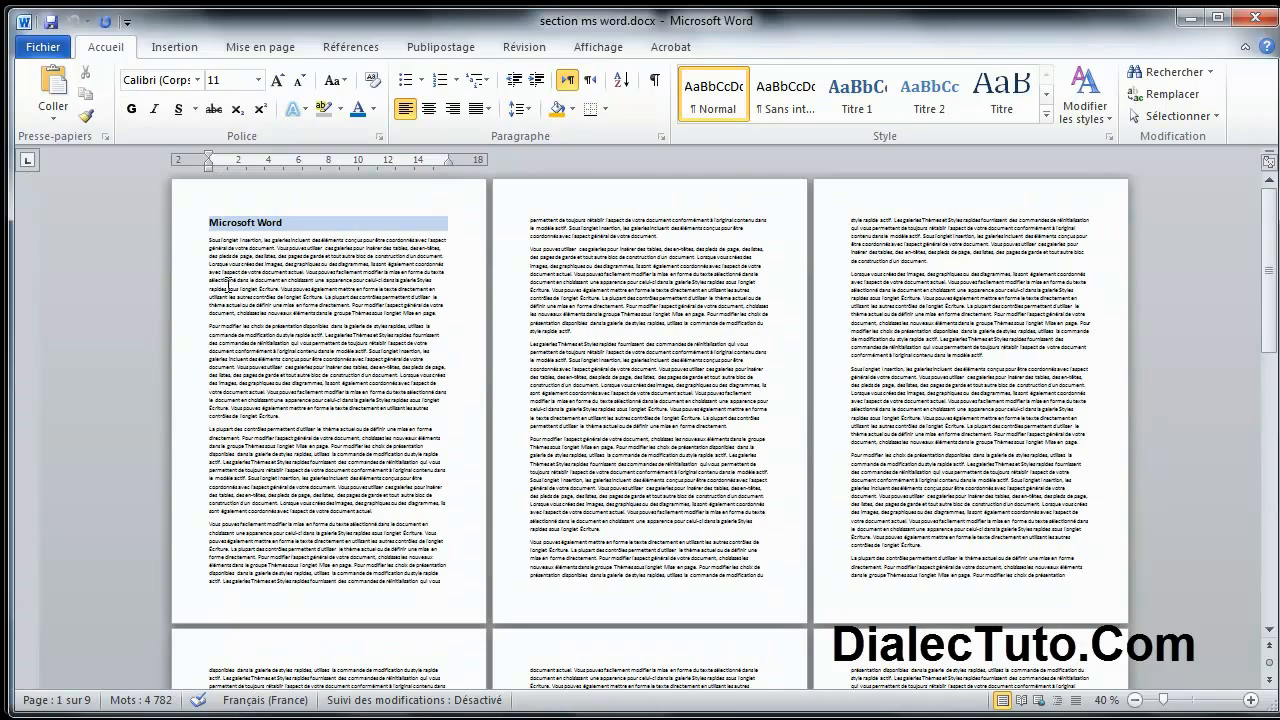
Step: Open the page 1 header for editing, zoom to 70% and enter "Microsoft Word" as the header text
{"action": "double_click", "coordinate": [221, 200]}
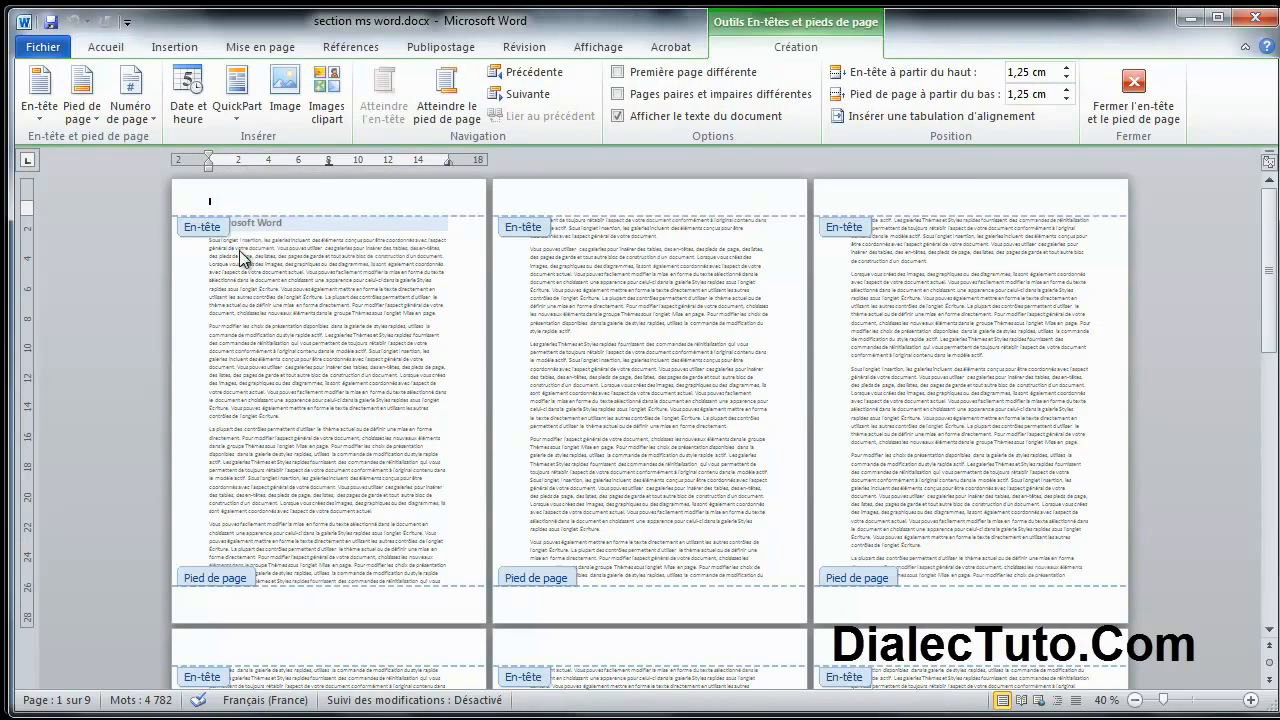
{"action": "left_click", "coordinate": [1250, 700]}
{"action": "left_click", "coordinate": [1250, 700]}
{"action": "left_click", "coordinate": [1250, 700]}
{"action": "type", "text": "Microsoft EW"}
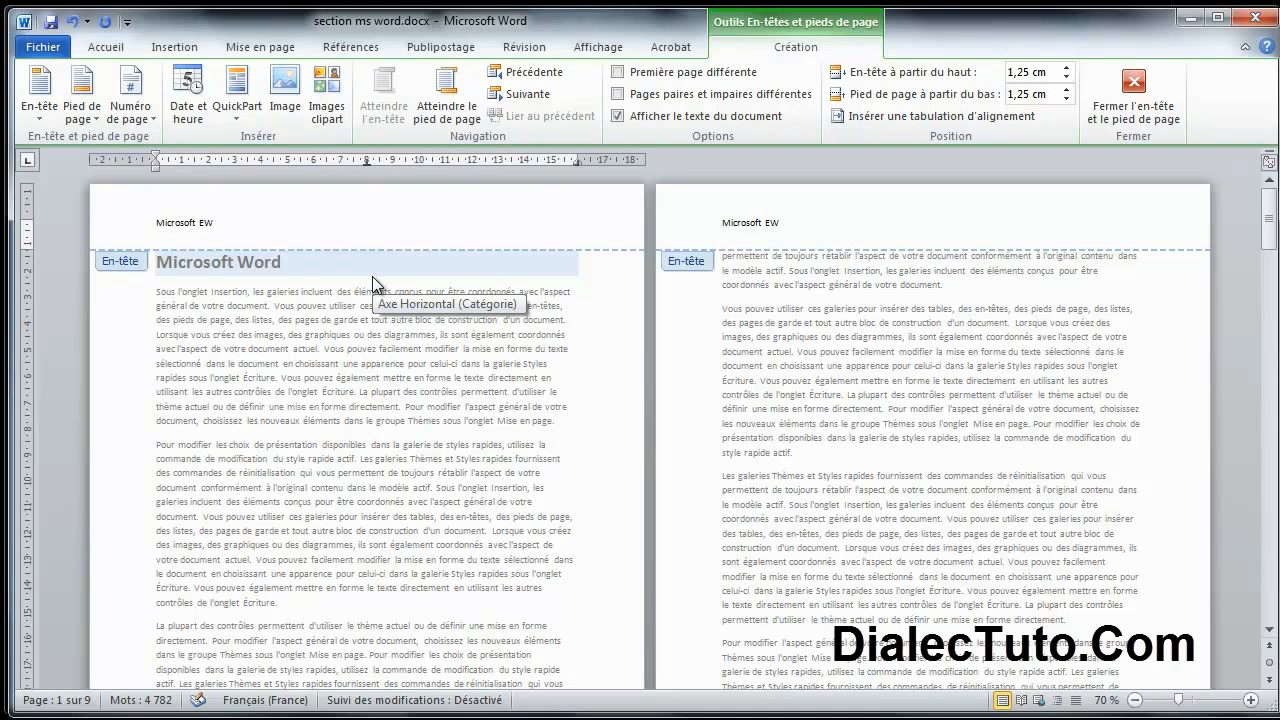
{"action": "key", "text": "BackSpace"}
{"action": "type", "text": "Word"}
Step: Make the "Microsoft Word" header text bold, enlarge its font by three size increments and close the header
{"action": "triple_click", "coordinate": [296, 213]}
{"action": "left_click", "coordinate": [106, 46]}
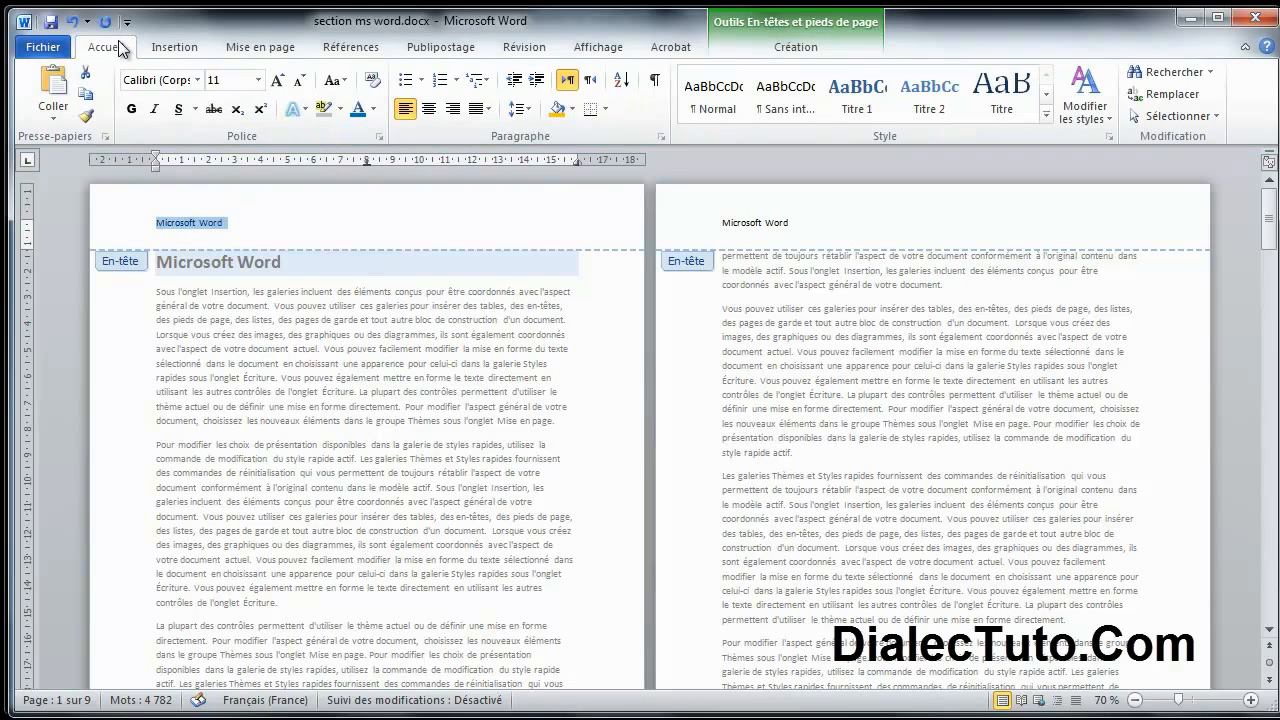
{"action": "left_click", "coordinate": [131, 108]}
{"action": "left_click", "coordinate": [278, 80]}
{"action": "left_click", "coordinate": [278, 80]}
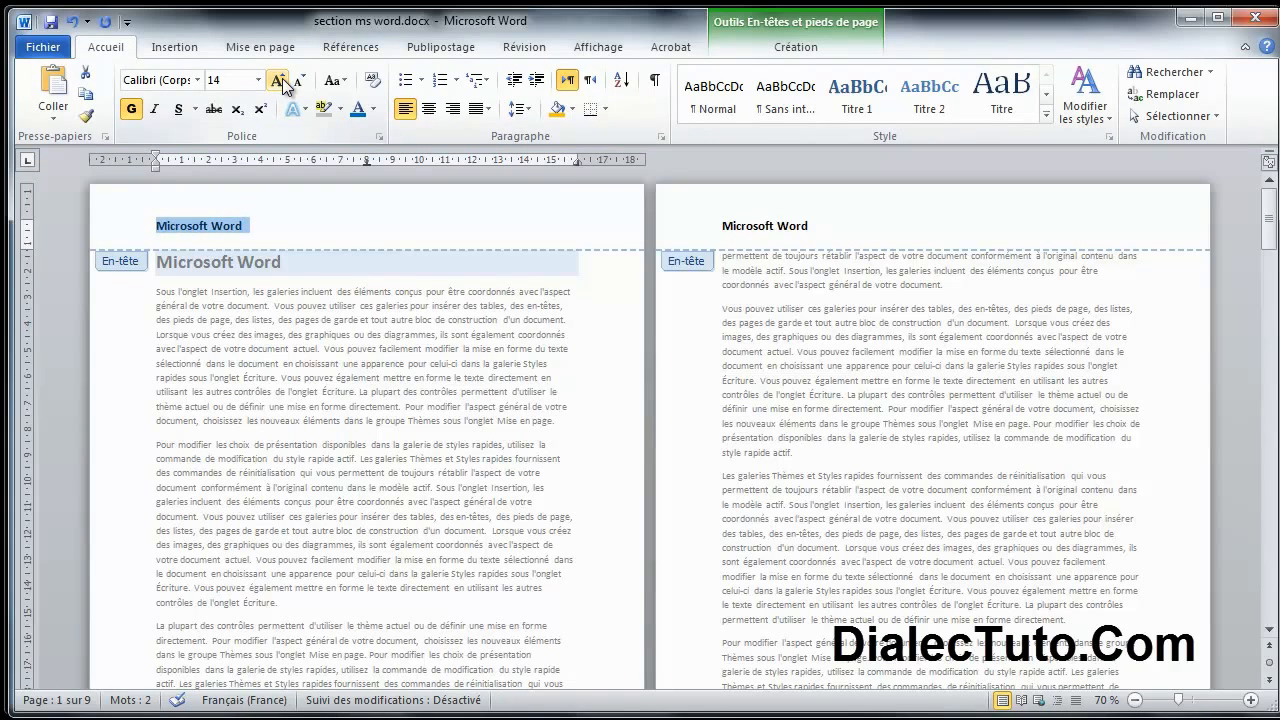
{"action": "left_click", "coordinate": [279, 80]}
{"action": "left_click", "coordinate": [795, 47]}
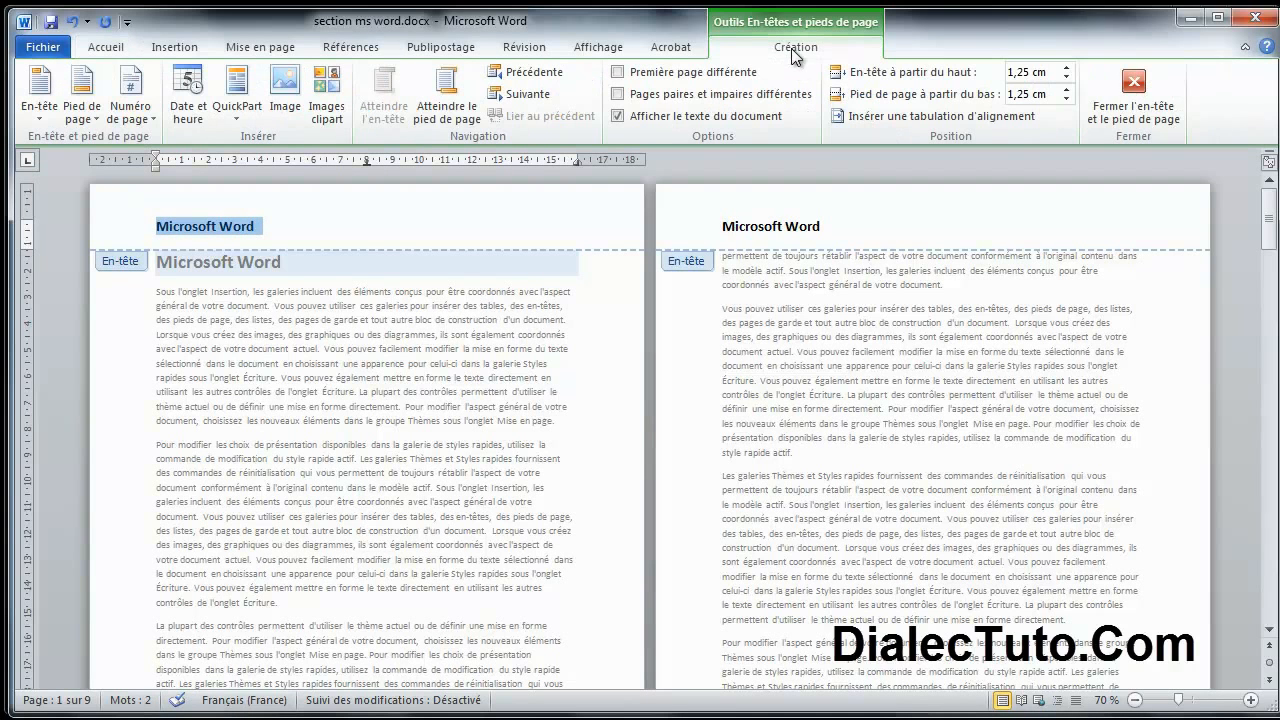
{"action": "left_click", "coordinate": [1134, 101]}
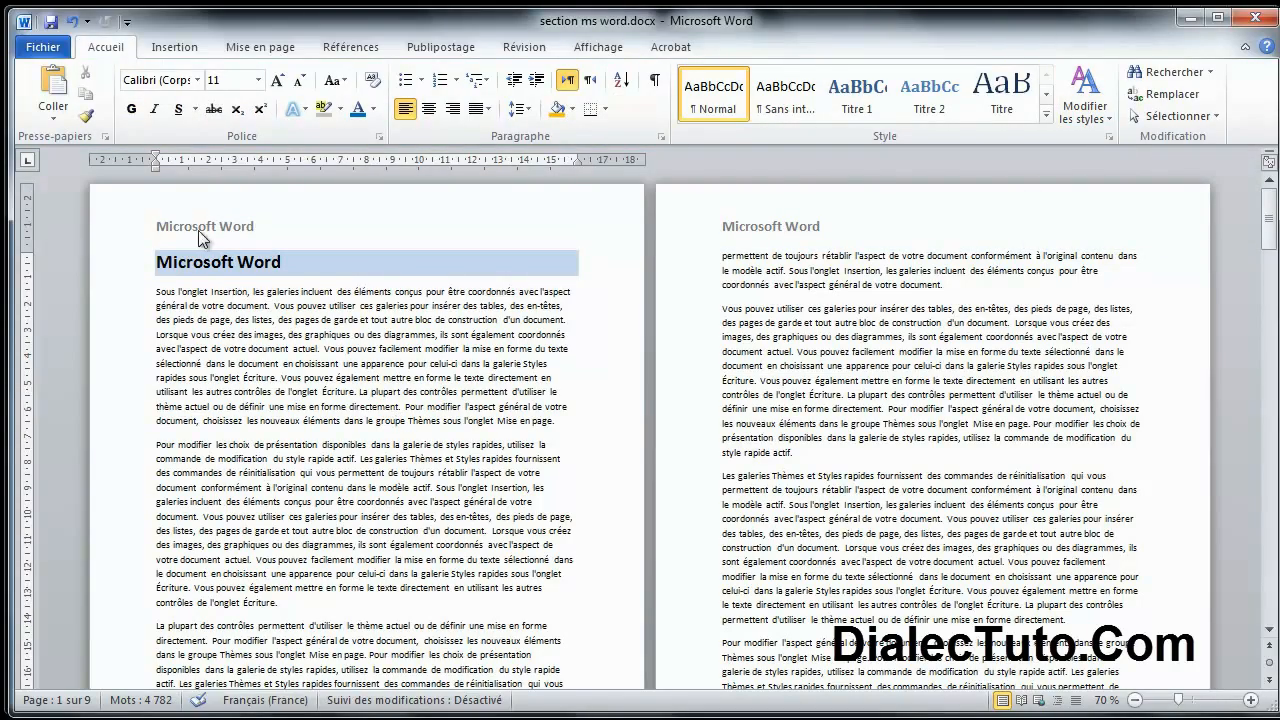
Step: Check the header text on the pages of the Microsoft Excel and Microsoft Powerpoint parts, and return to page 1
{"action": "scroll", "coordinate": [285, 292], "scroll_direction": "down", "scroll_amount": 10}
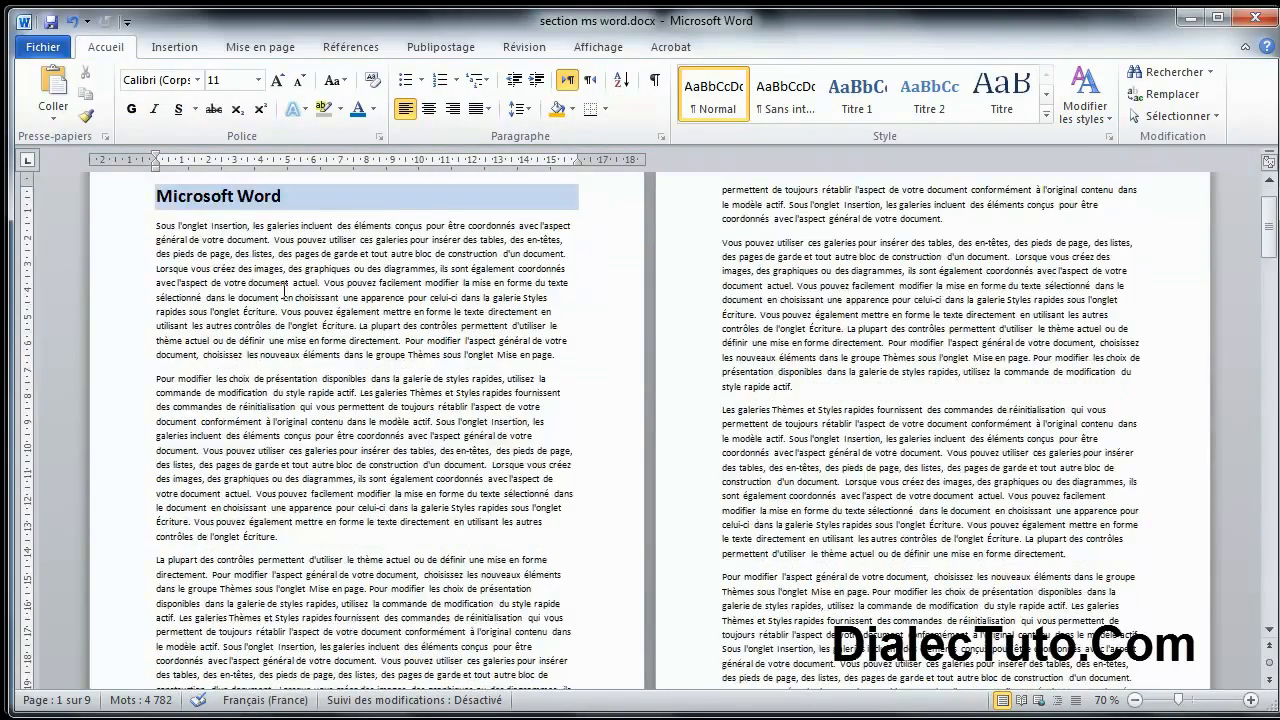
{"action": "scroll", "coordinate": [285, 292], "scroll_direction": "down", "scroll_amount": 15}
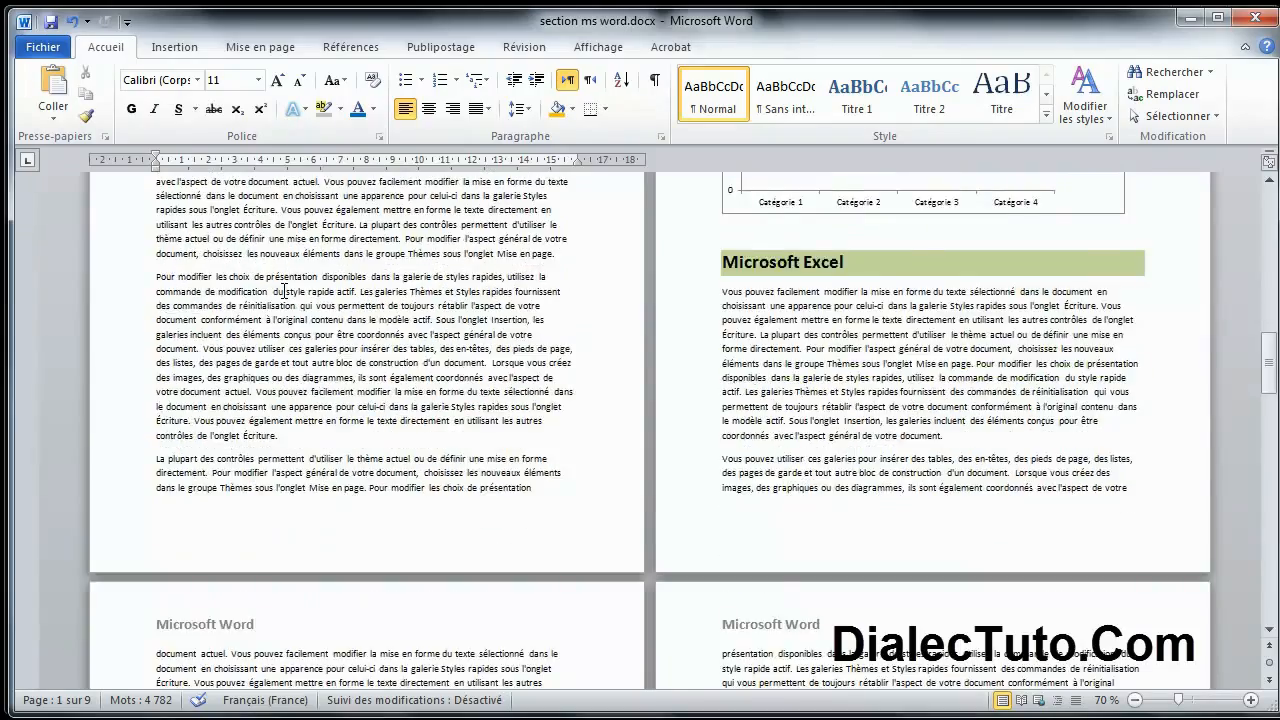
{"action": "scroll", "coordinate": [330, 330], "scroll_direction": "up", "scroll_amount": 10}
{"action": "scroll", "coordinate": [686, 466], "scroll_direction": "down", "scroll_amount": 11}
{"action": "scroll", "coordinate": [686, 470], "scroll_direction": "down", "scroll_amount": 9}
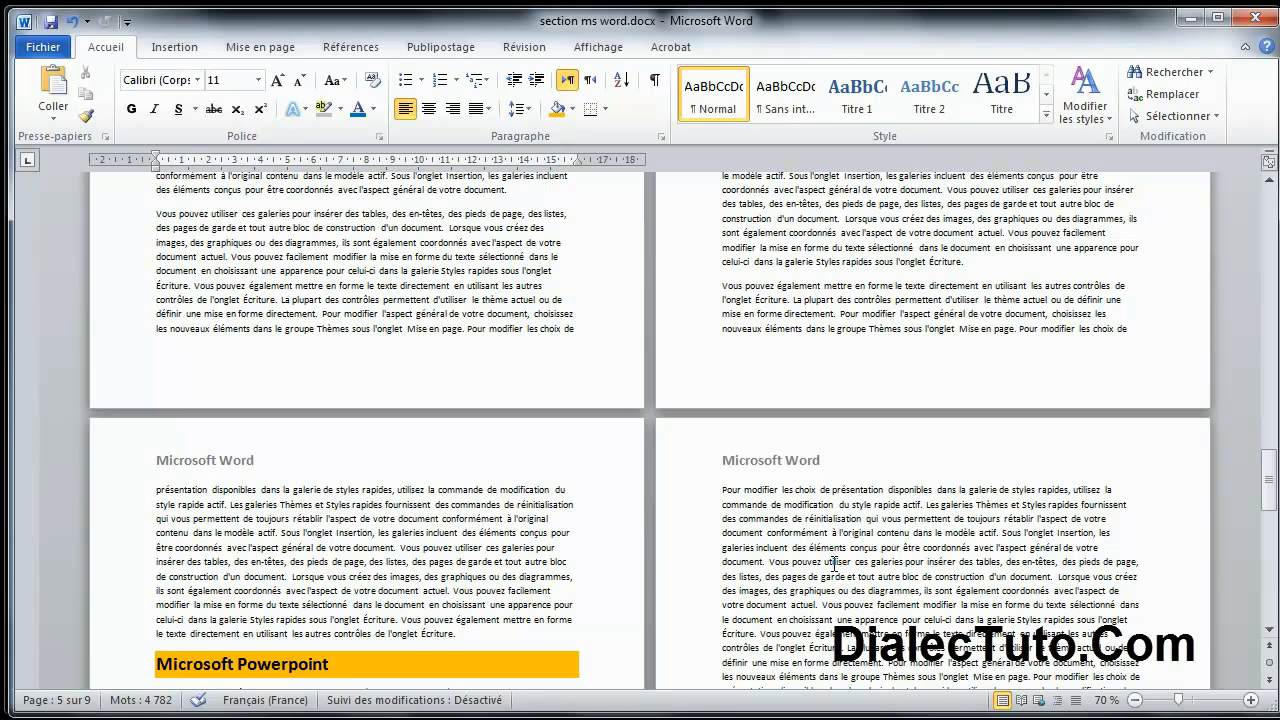
{"action": "scroll", "coordinate": [560, 297], "scroll_direction": "up", "scroll_amount": 20}
Step: Delete all the header text on page 1 and close the header
{"action": "double_click", "coordinate": [228, 224]}
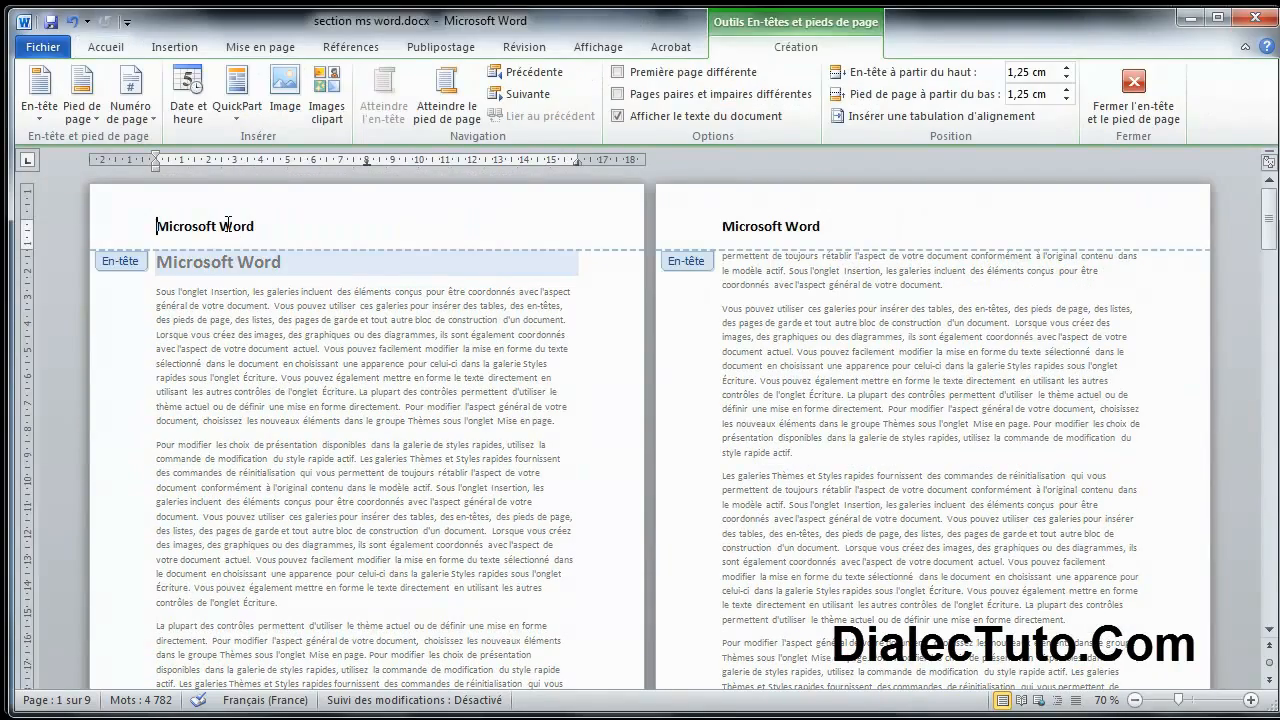
{"action": "key", "text": "ctrl+a"}
{"action": "key", "text": "Delete"}
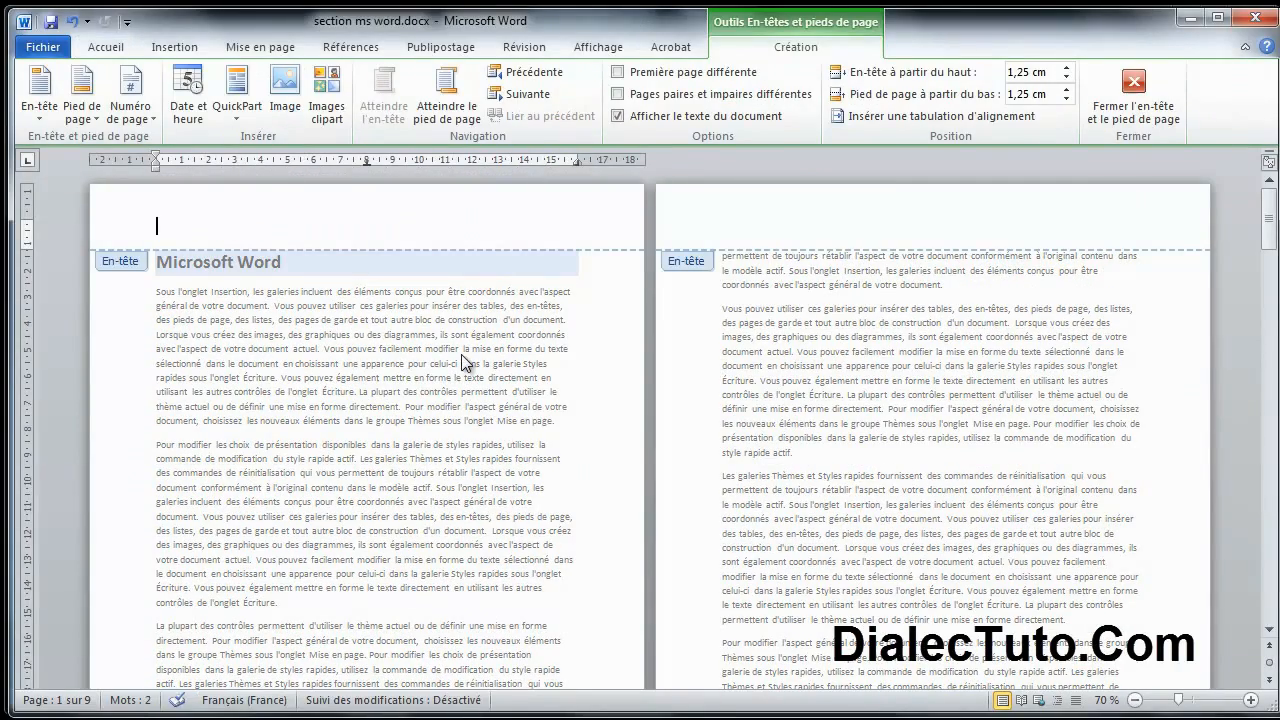
{"action": "left_click", "coordinate": [1135, 100]}
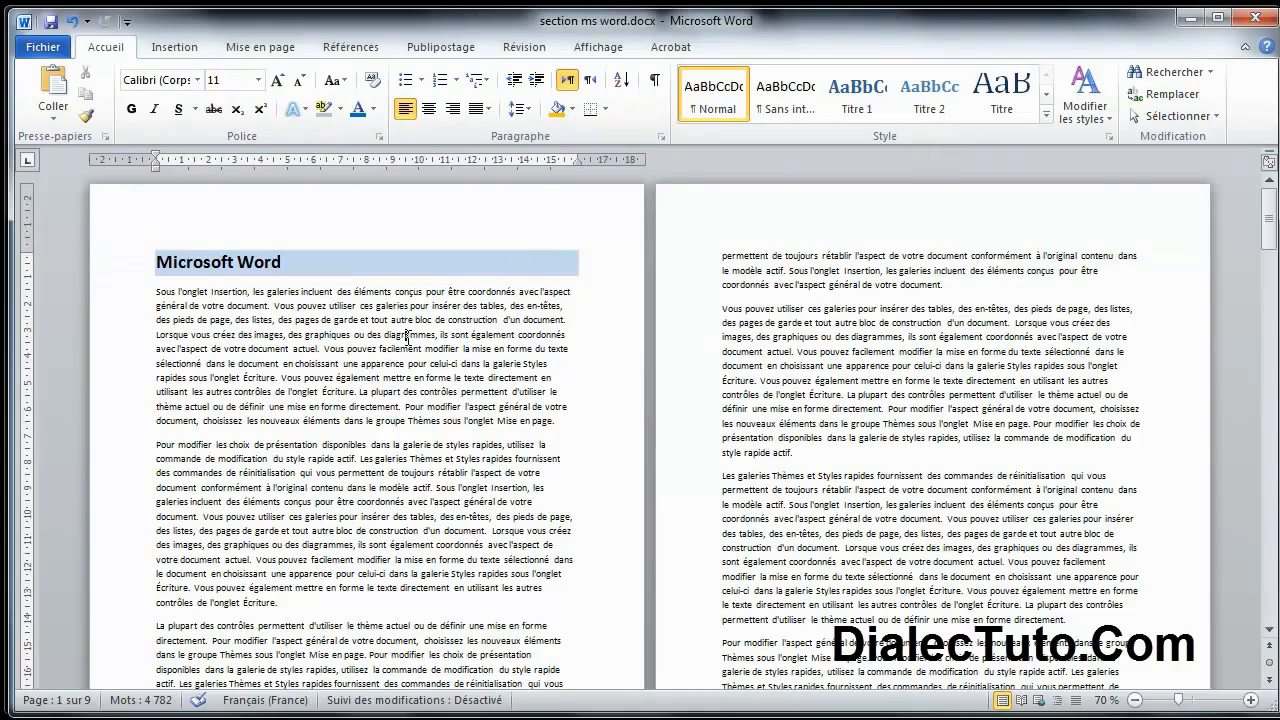
Step: Insert a next-page section break (Page suivante) directly in front of the Microsoft Excel title
{"action": "scroll", "coordinate": [407, 337], "scroll_direction": "down", "scroll_amount": 10}
{"action": "scroll", "coordinate": [407, 337], "scroll_direction": "down", "scroll_amount": 5}
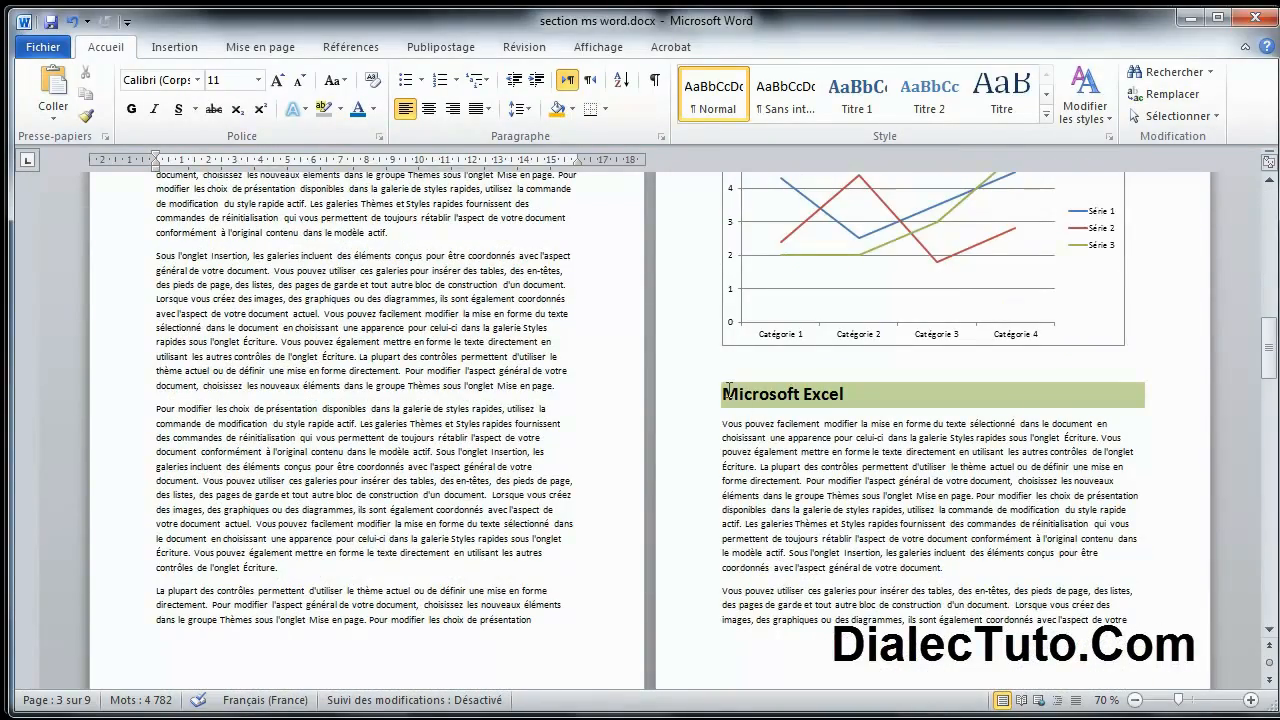
{"action": "left_click", "coordinate": [725, 393]}
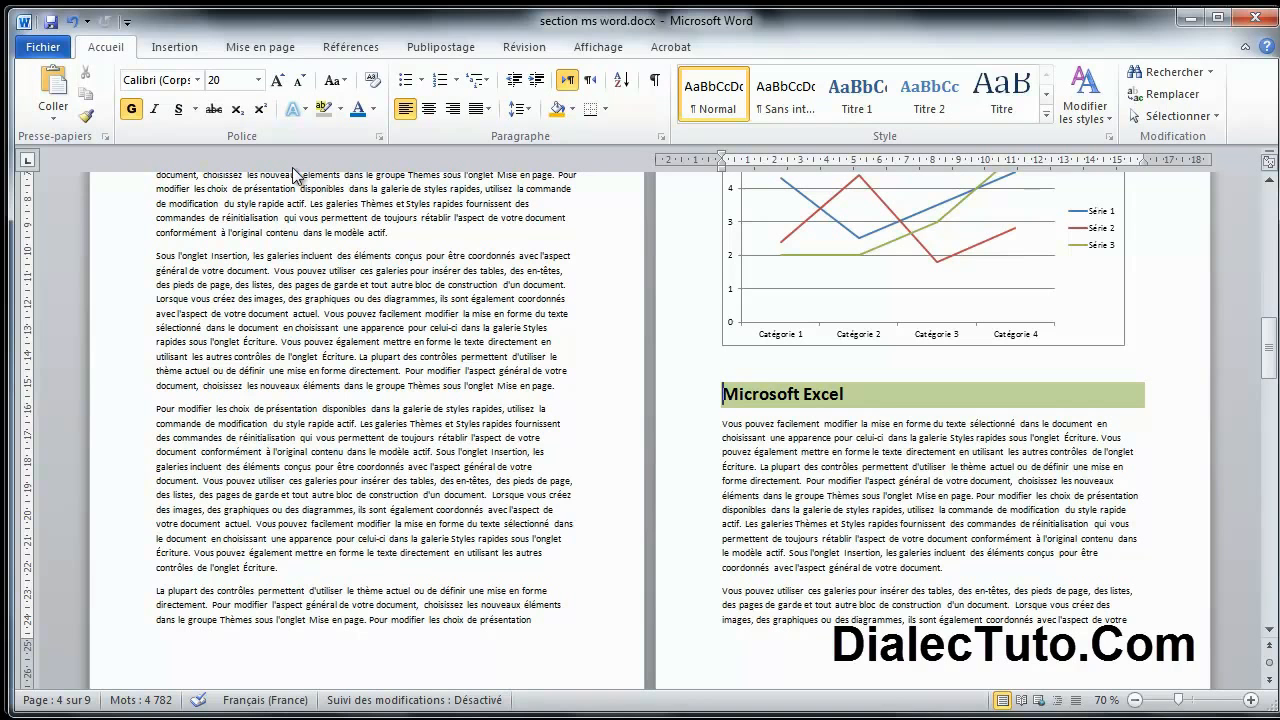
{"action": "left_click", "coordinate": [260, 48]}
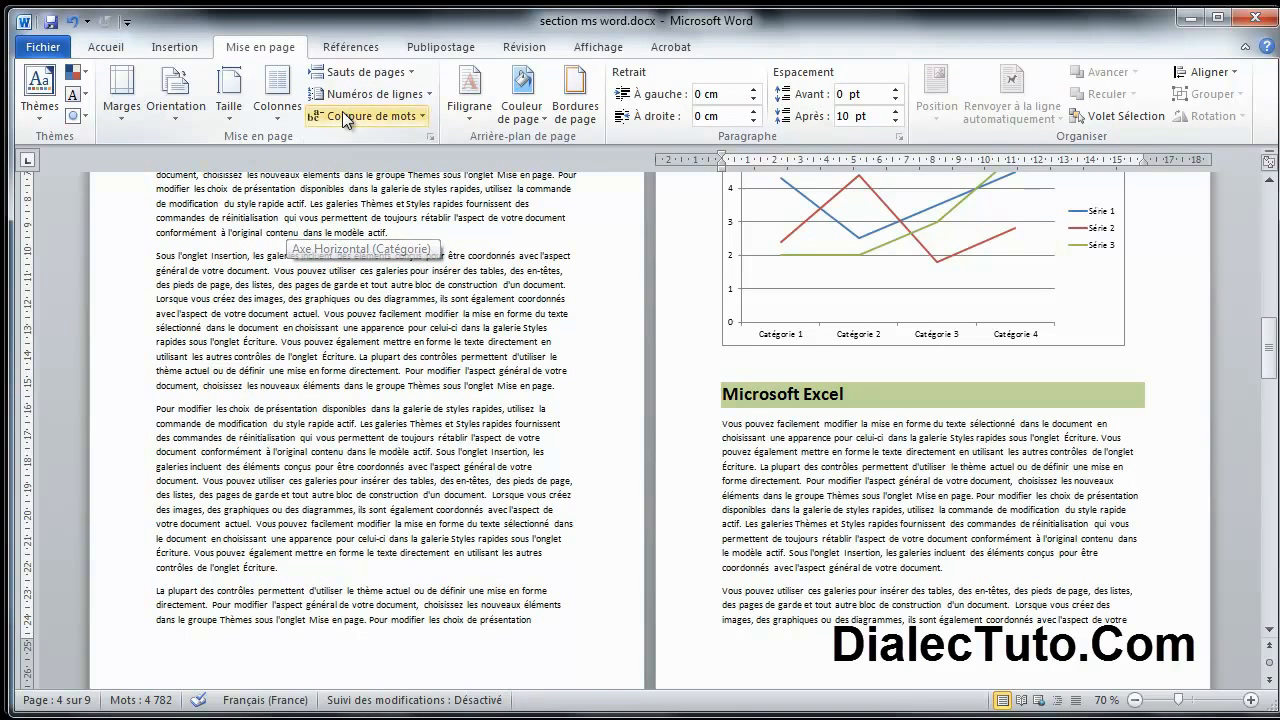
{"action": "left_click", "coordinate": [408, 73]}
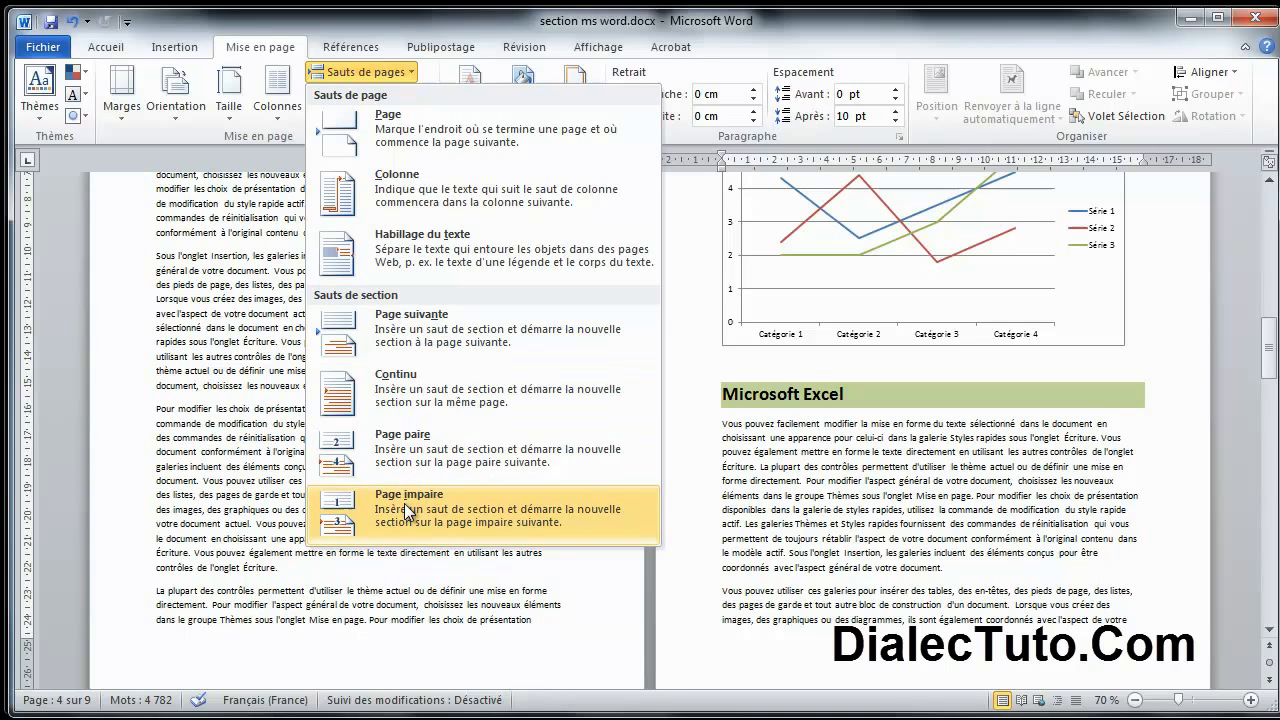
{"action": "left_click", "coordinate": [392, 334]}
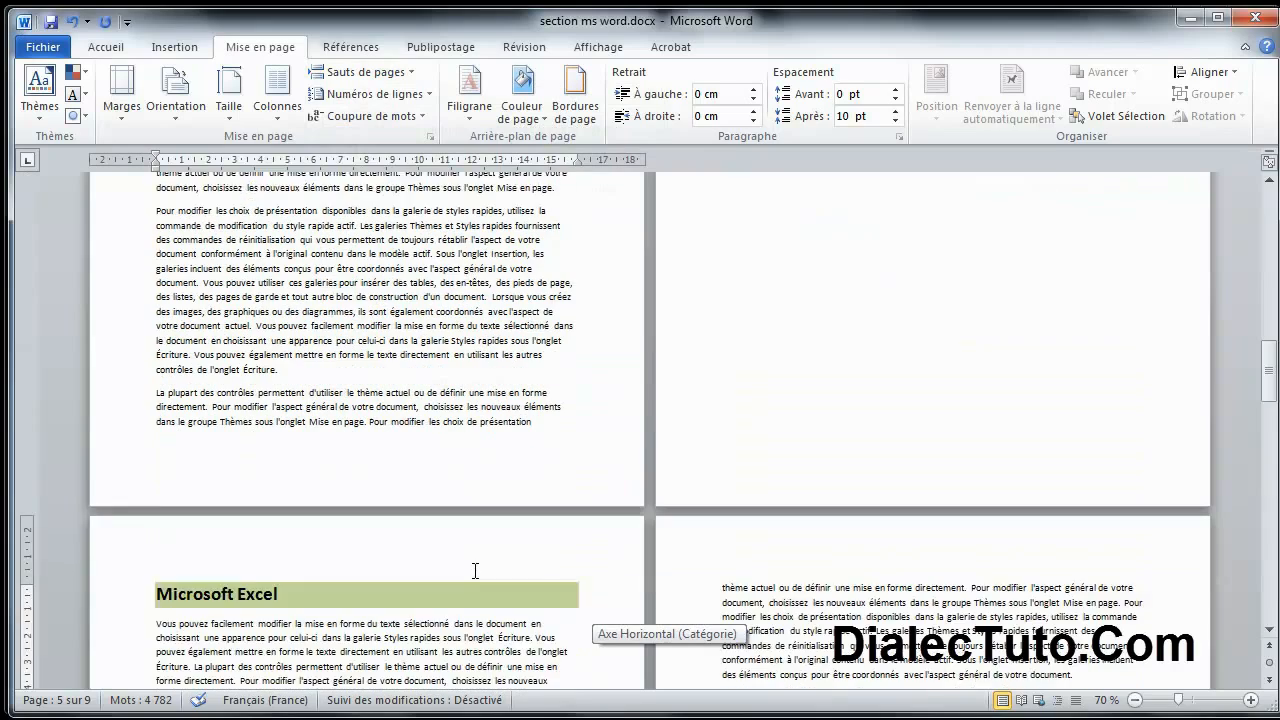
Step: Examine how the pages are split between the chart and the Microsoft Excel title
{"action": "scroll", "coordinate": [475, 571], "scroll_direction": "down", "scroll_amount": 1}
{"action": "scroll", "coordinate": [232, 567], "scroll_direction": "up", "scroll_amount": 2}
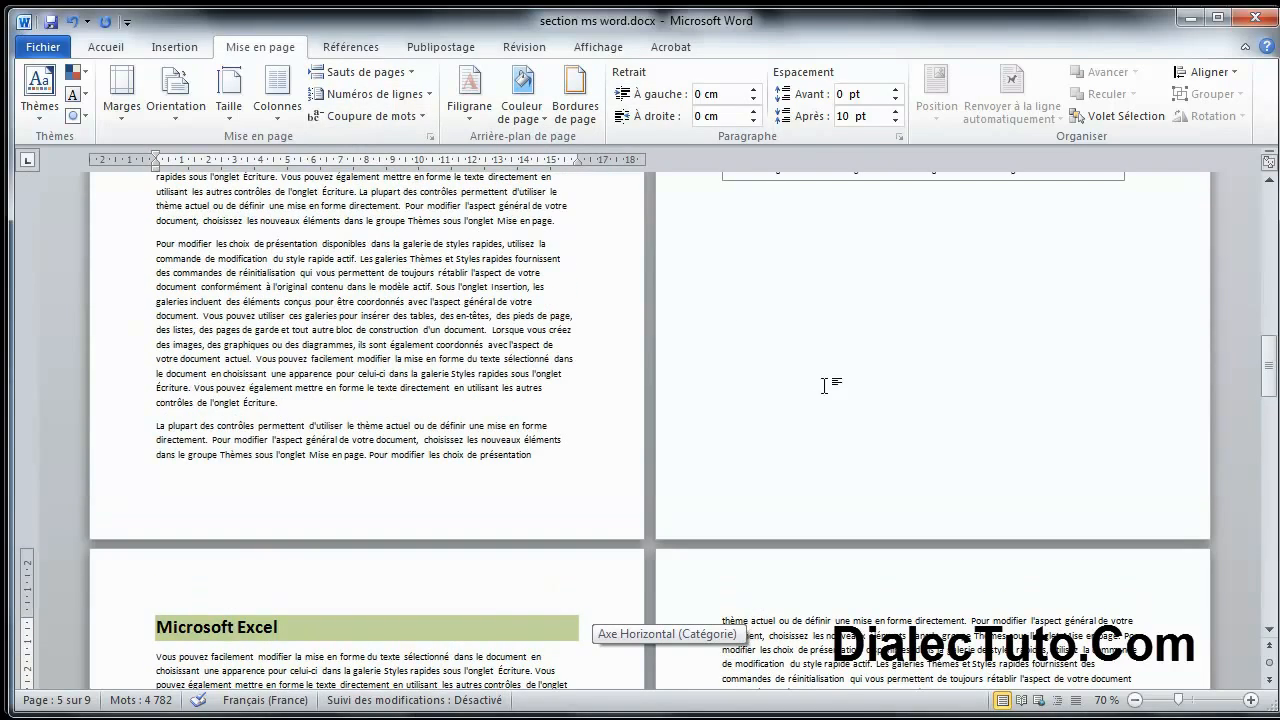
{"action": "scroll", "coordinate": [654, 274], "scroll_direction": "down", "scroll_amount": 3}
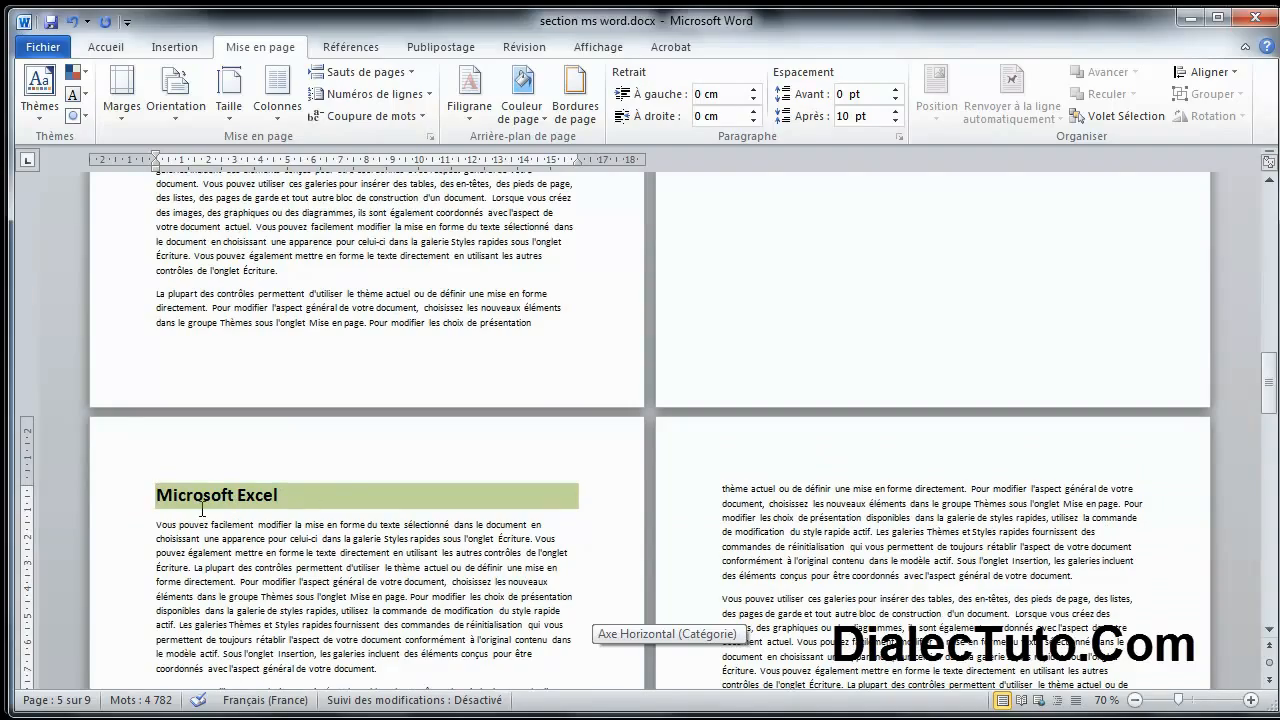
{"action": "scroll", "coordinate": [201, 509], "scroll_direction": "down", "scroll_amount": 3}
{"action": "scroll", "coordinate": [215, 426], "scroll_direction": "up", "scroll_amount": 3}
{"action": "scroll", "coordinate": [215, 426], "scroll_direction": "up", "scroll_amount": 3}
{"action": "scroll", "coordinate": [224, 426], "scroll_direction": "down", "scroll_amount": 1}
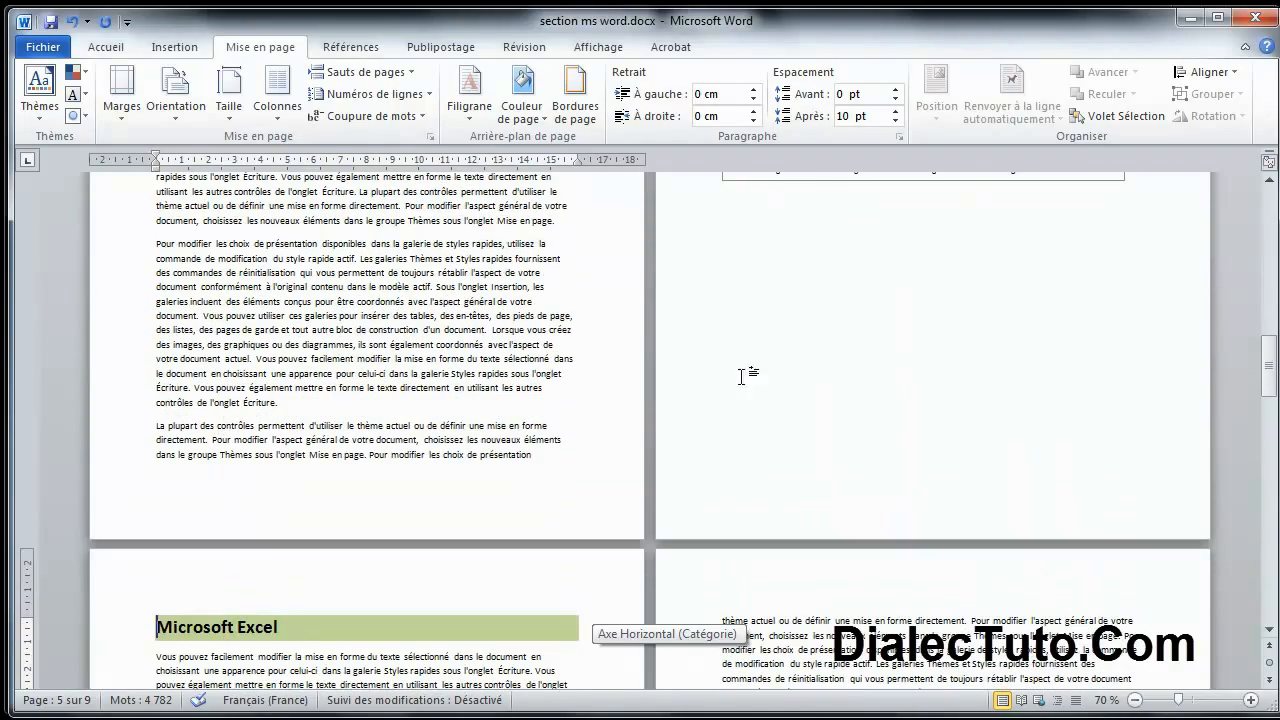
Step: Show the formatting marks and inspect the section break marker below the chart
{"action": "left_click", "coordinate": [108, 49]}
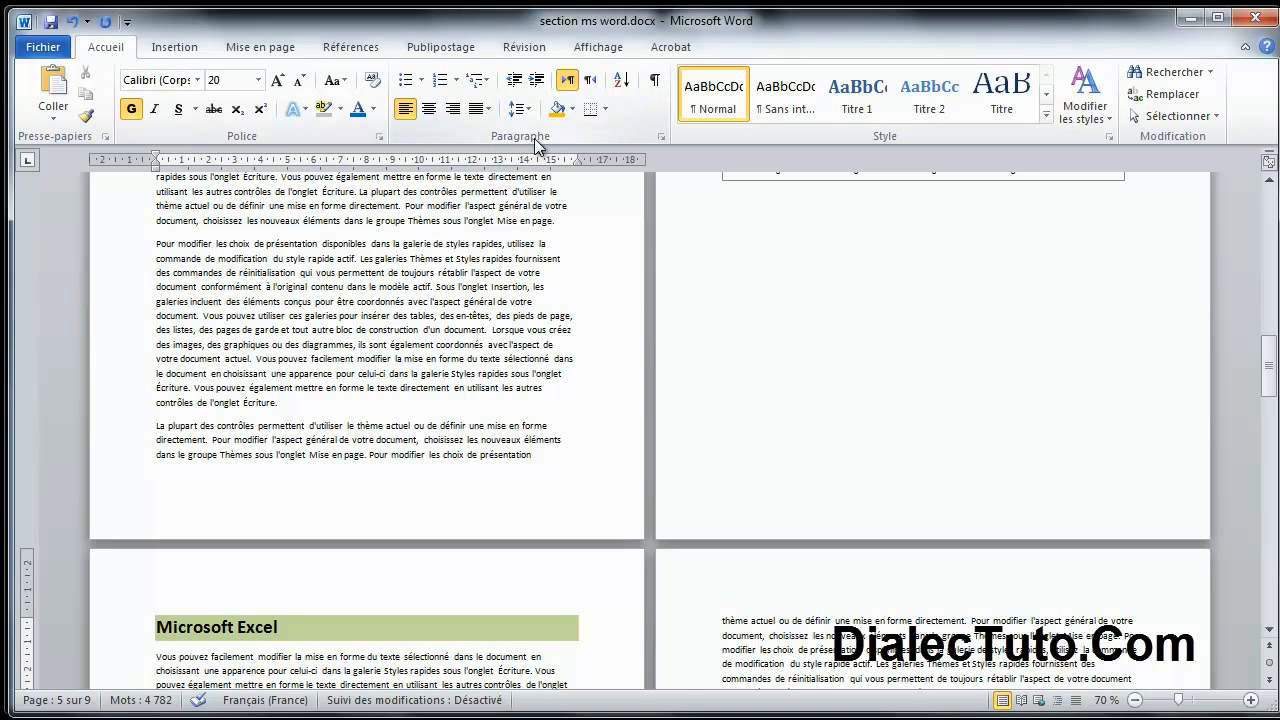
{"action": "left_click", "coordinate": [656, 88]}
{"action": "scroll", "coordinate": [840, 280], "scroll_direction": "up", "scroll_amount": 1}
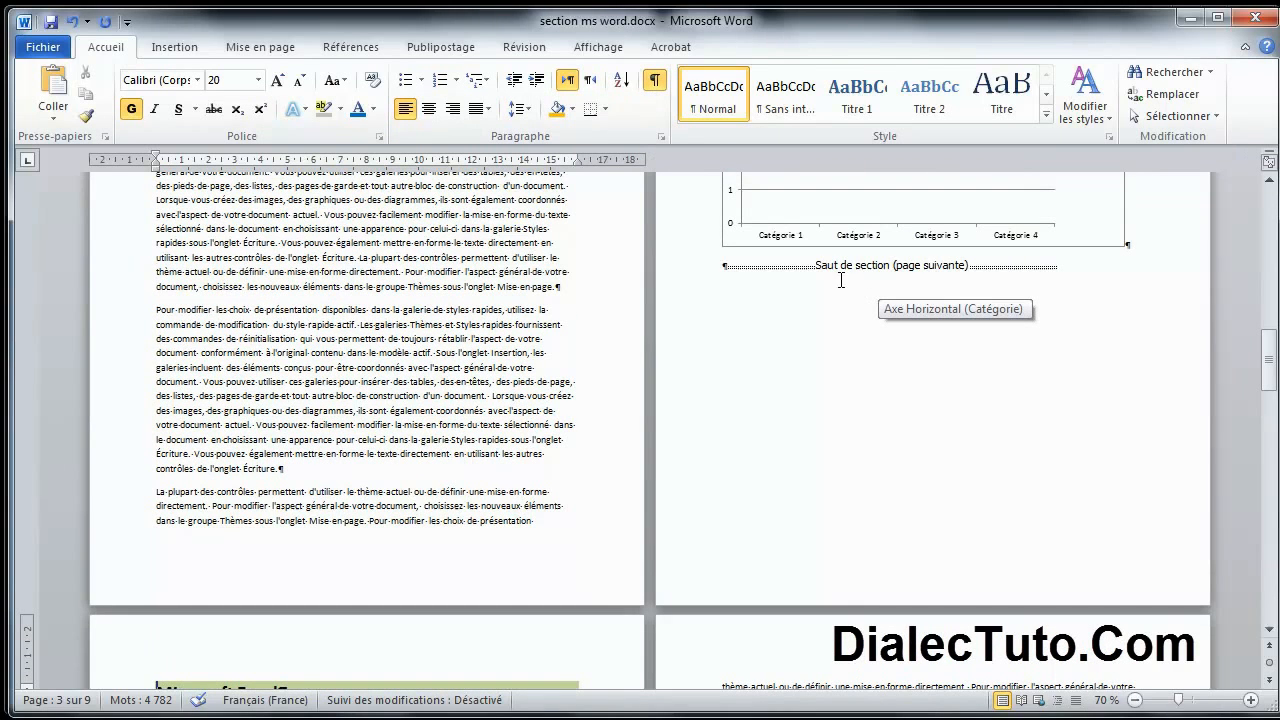
{"action": "left_click", "coordinate": [840, 267]}
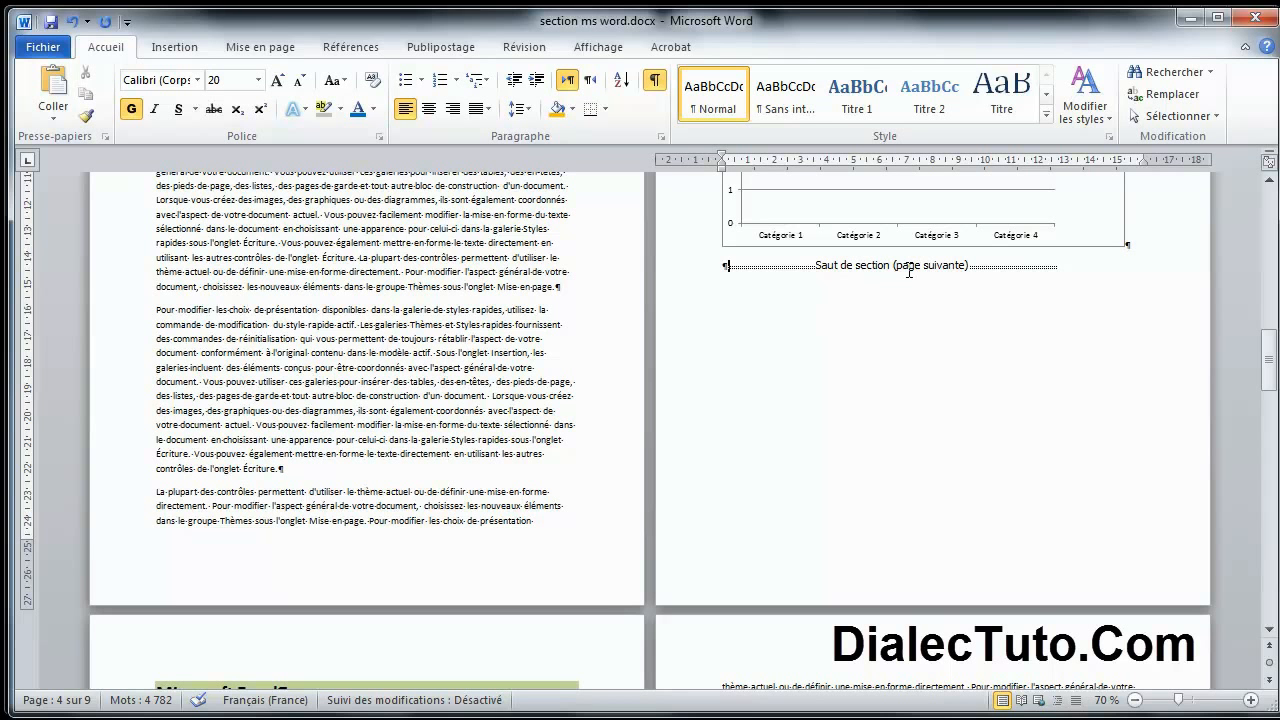
{"action": "scroll", "coordinate": [909, 312], "scroll_direction": "down", "scroll_amount": 3}
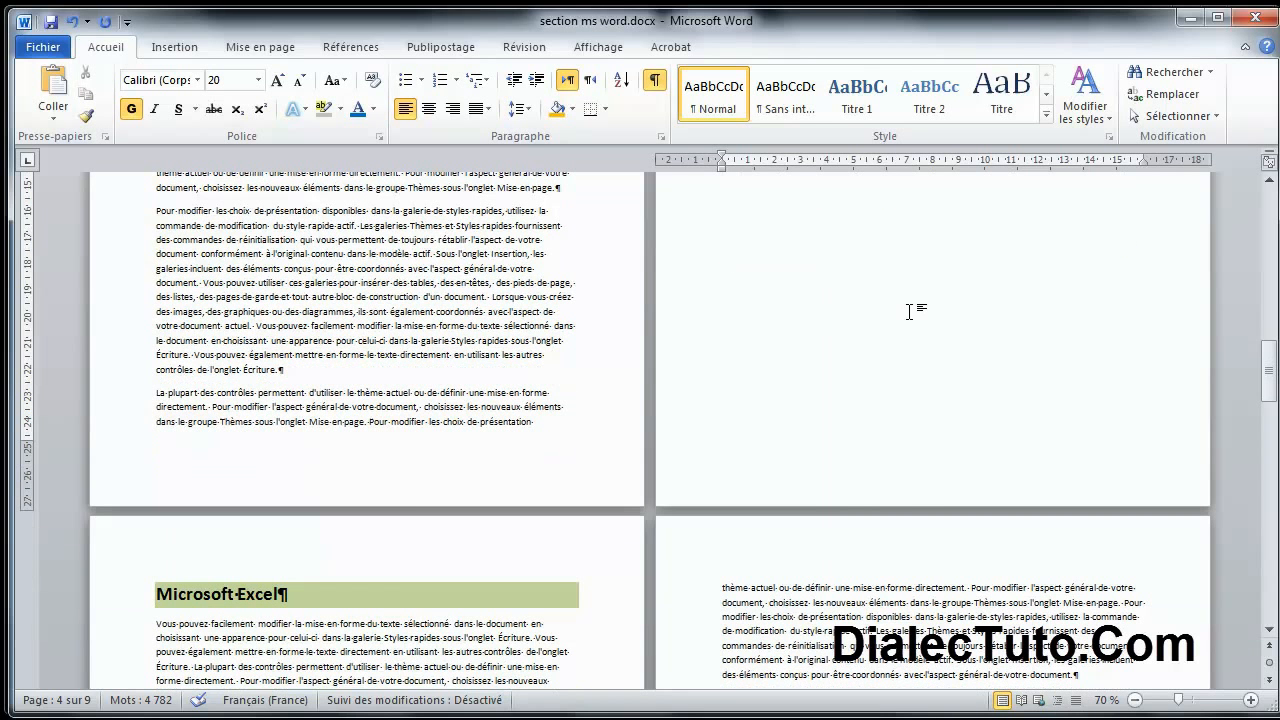
{"action": "scroll", "coordinate": [176, 600], "scroll_direction": "up", "scroll_amount": 3}
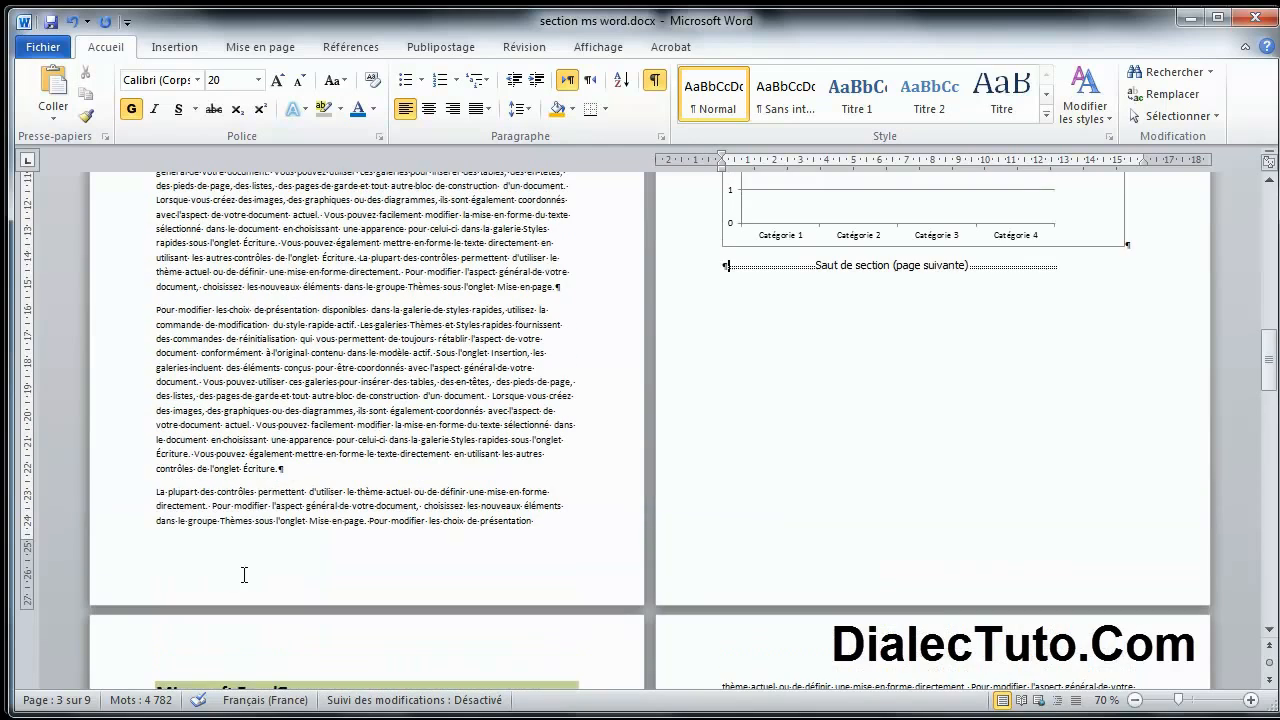
Step: Undo the next-page section break, and try a Continu and a Page impaire section break before the Microsoft Excel title
{"action": "left_click", "coordinate": [72, 24]}
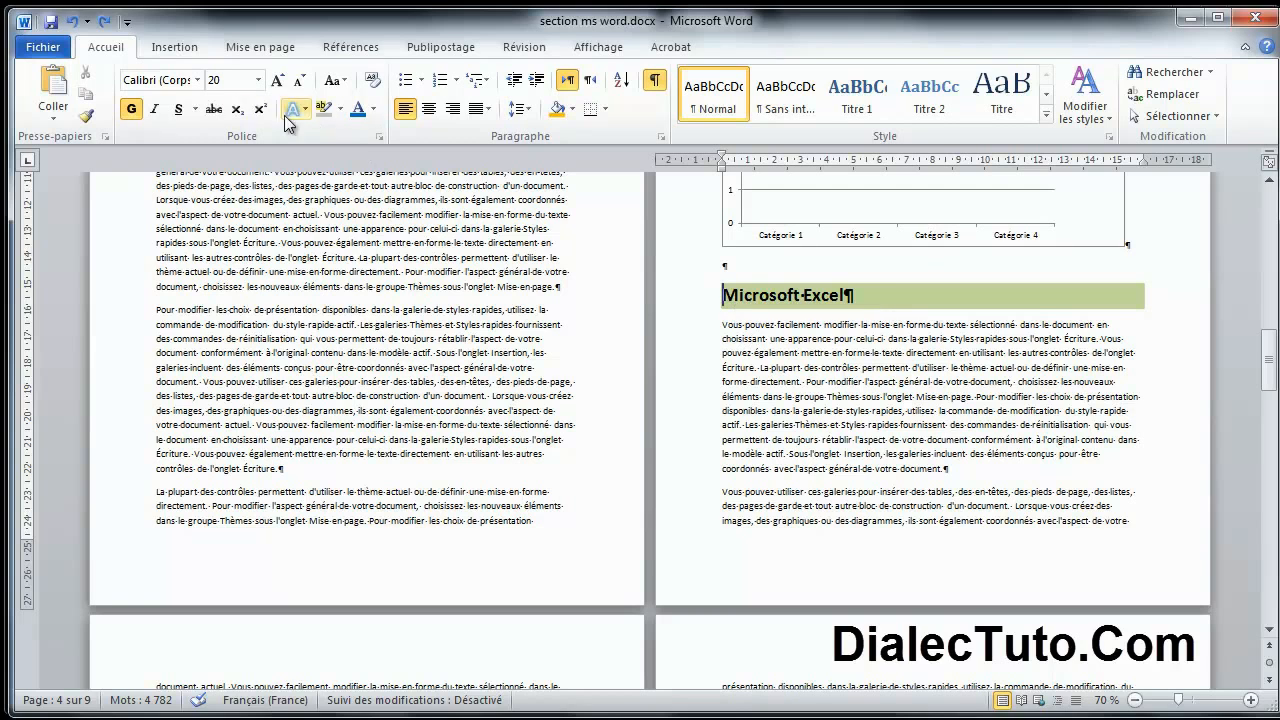
{"action": "left_click", "coordinate": [172, 47]}
{"action": "left_click", "coordinate": [260, 47]}
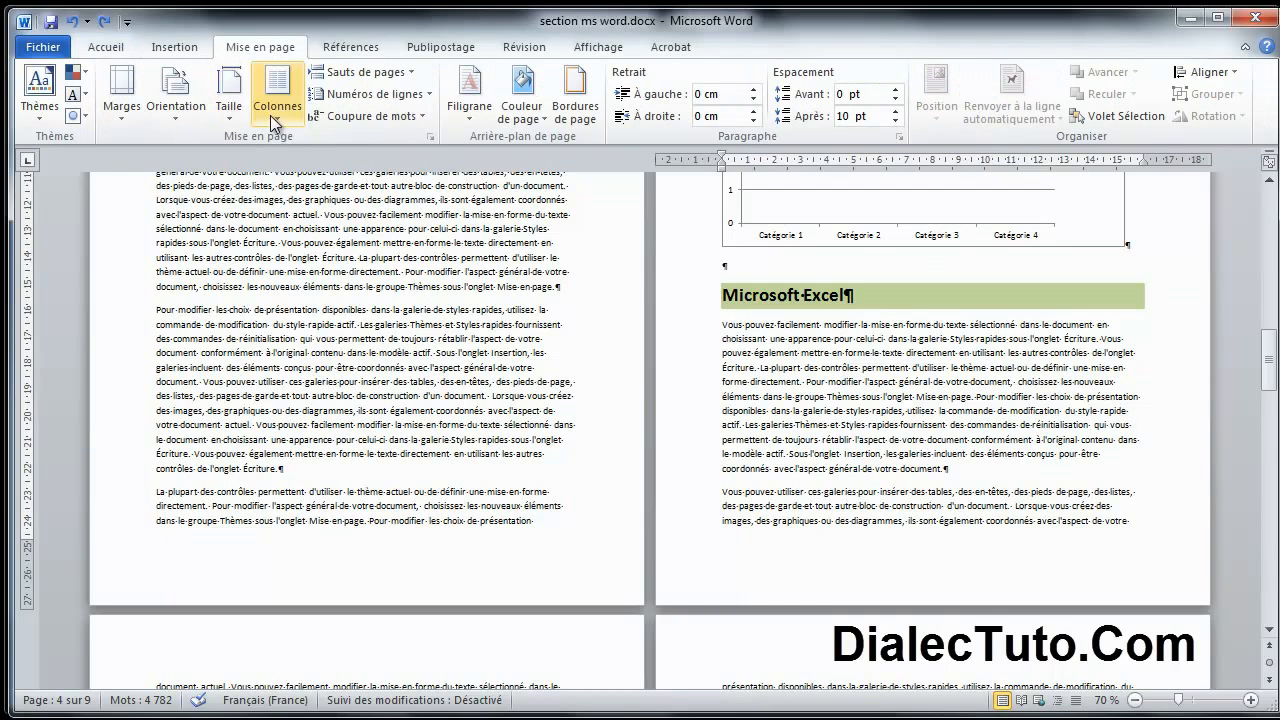
{"action": "left_click", "coordinate": [410, 76]}
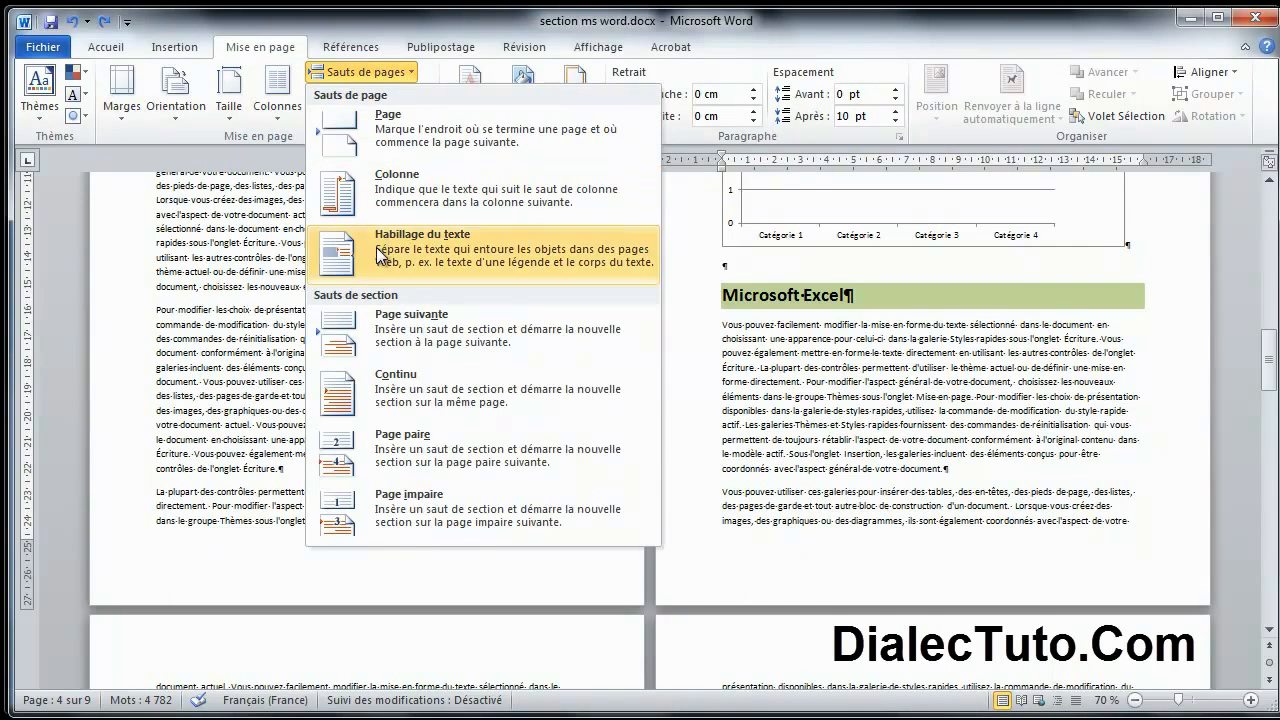
{"action": "left_click", "coordinate": [388, 389]}
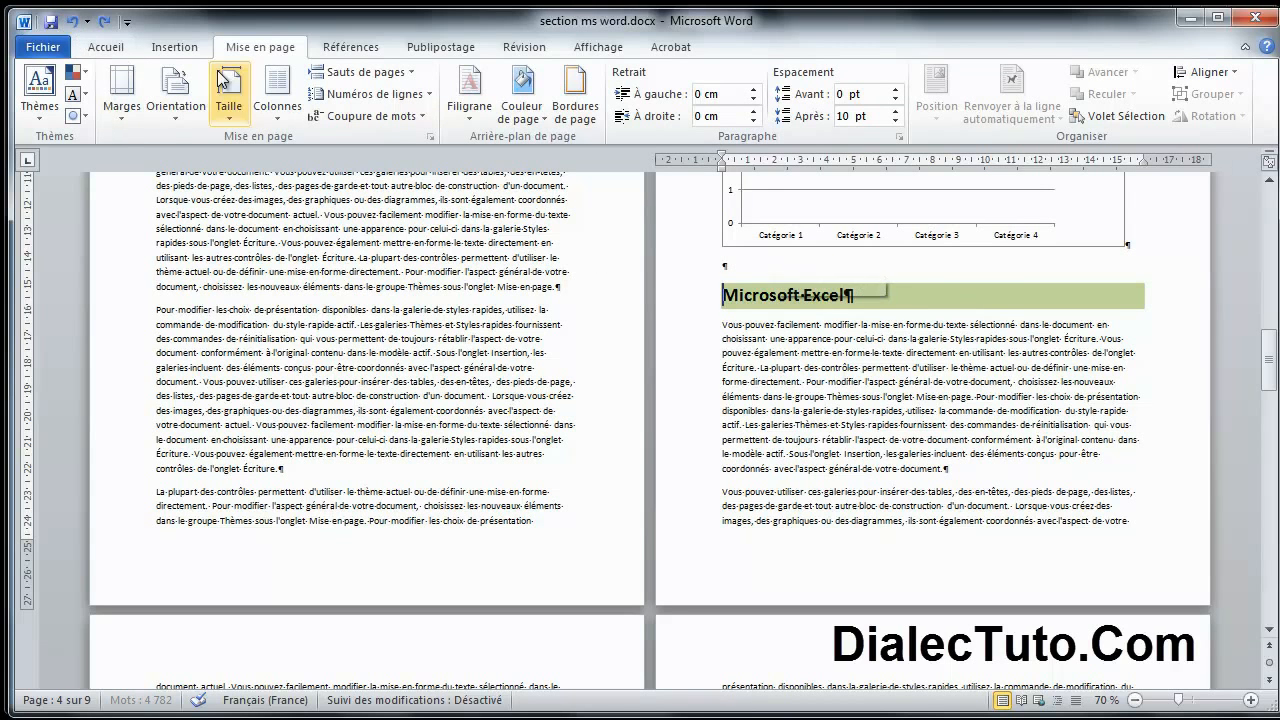
{"action": "left_click", "coordinate": [415, 72]}
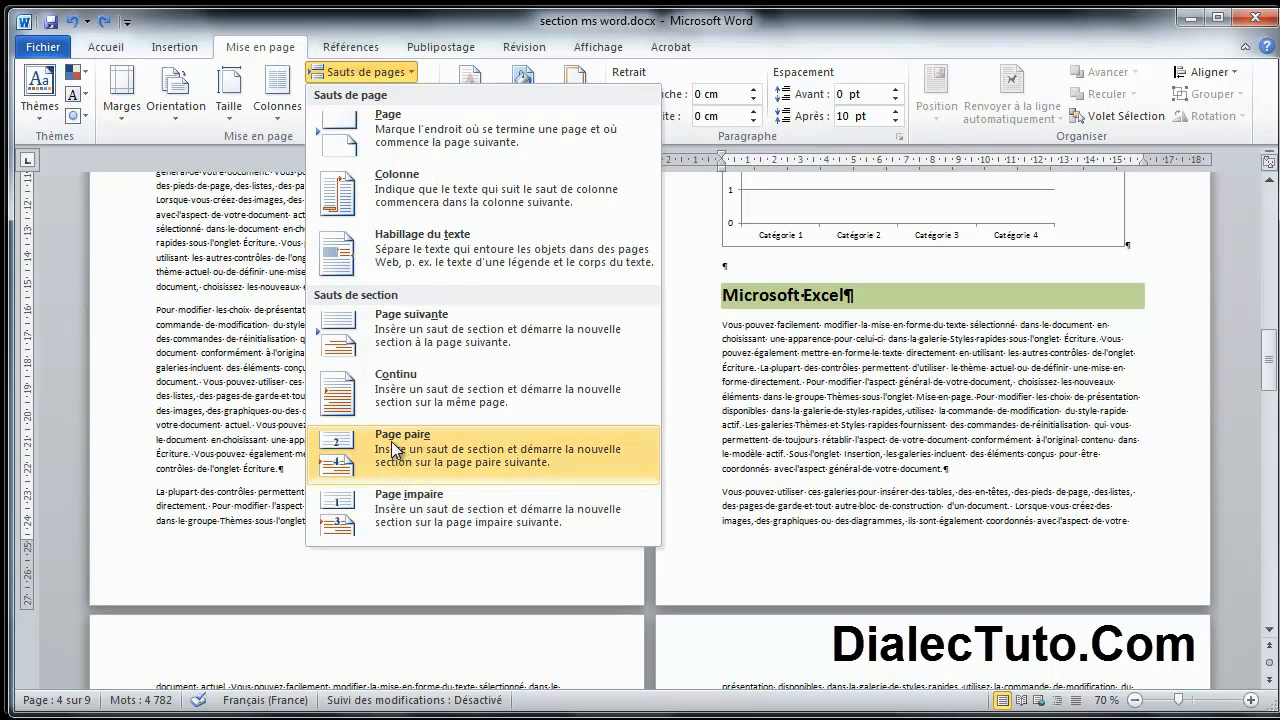
{"action": "left_click", "coordinate": [417, 510]}
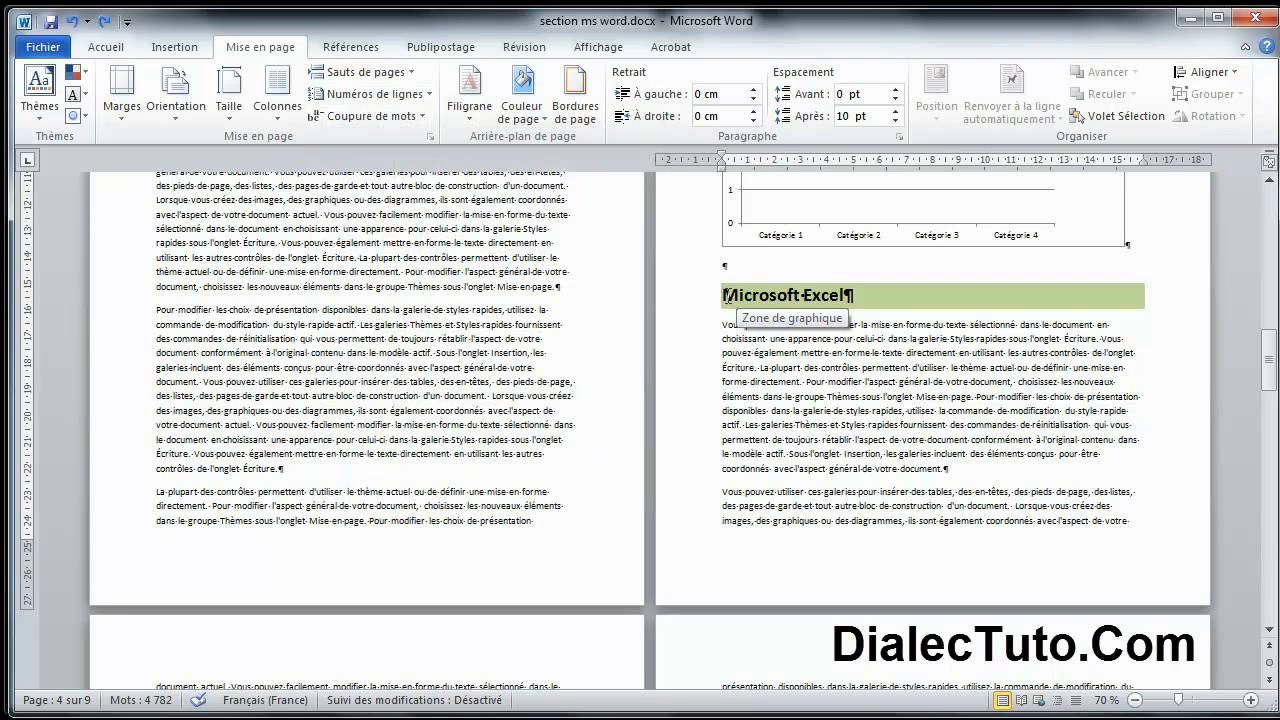
Step: Start the Microsoft Excel title in a new section on the next page with a Page suivante section break
{"action": "left_click", "coordinate": [408, 78]}
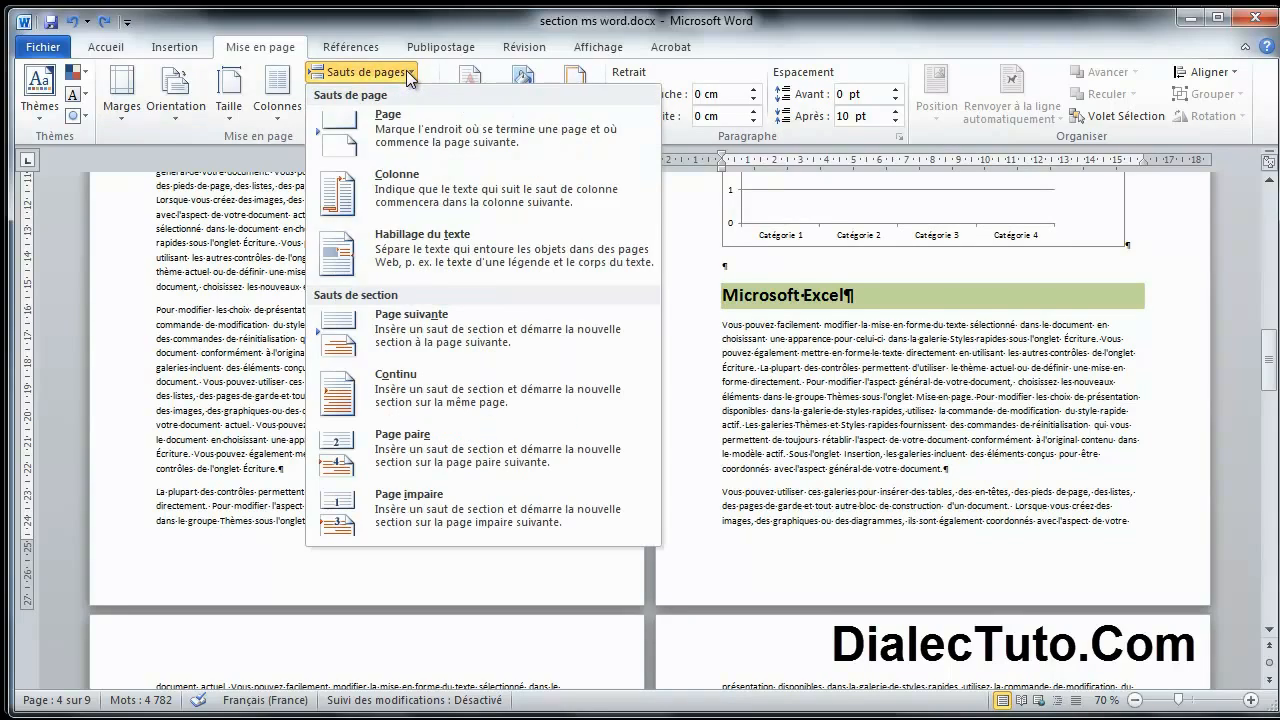
{"action": "left_click", "coordinate": [395, 322]}
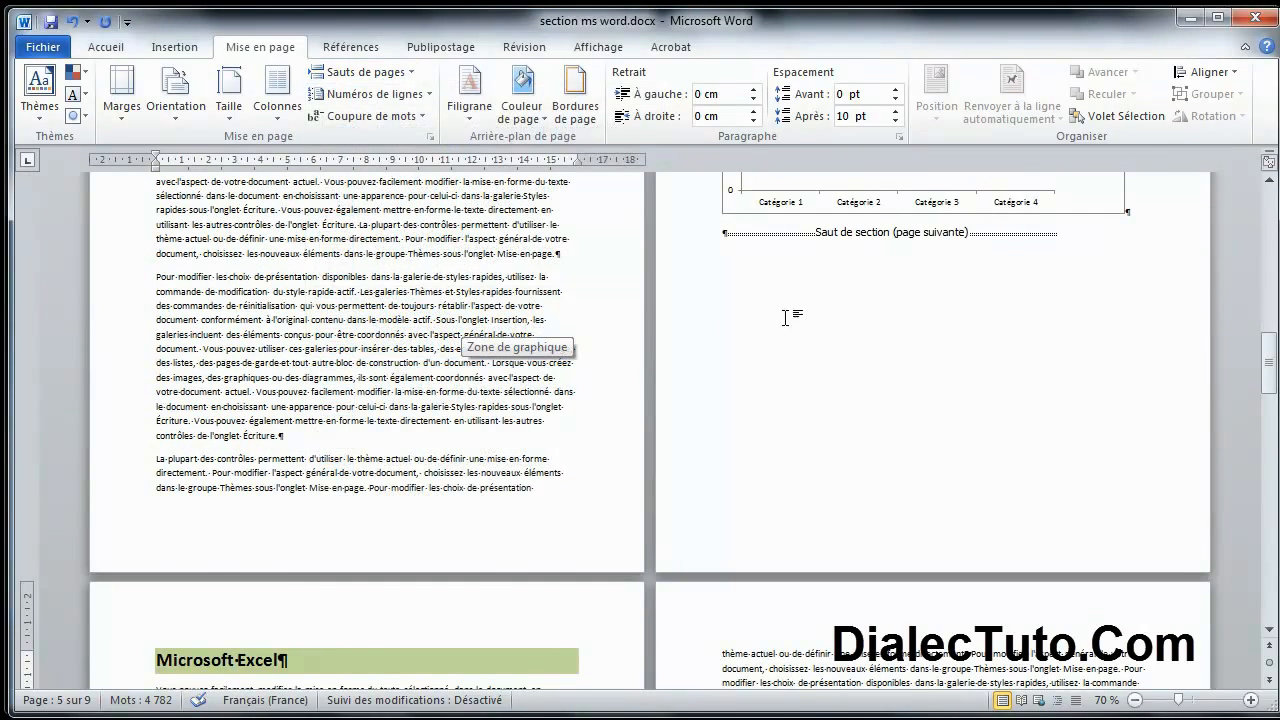
{"action": "scroll", "coordinate": [820, 363], "scroll_direction": "down", "scroll_amount": 5}
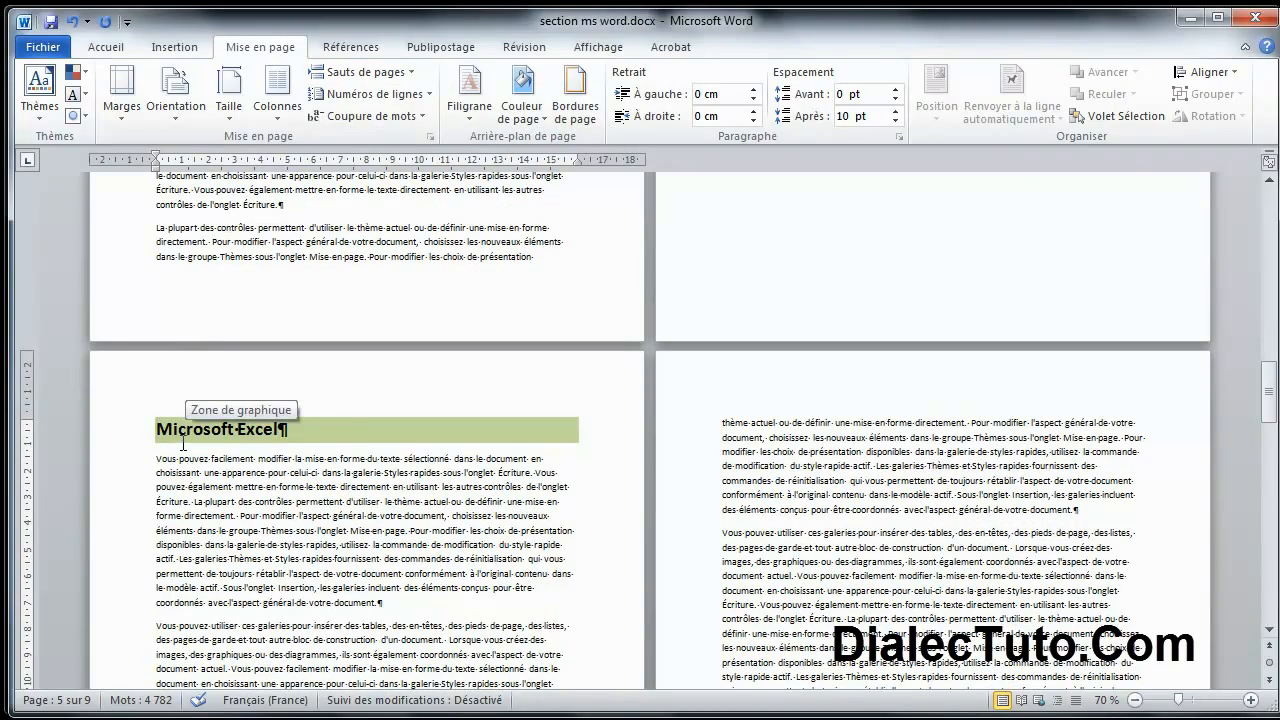
Step: Find the Microsoft Powerpoint title and examine the paragraph marks in the text around it
{"action": "scroll", "coordinate": [183, 443], "scroll_direction": "down", "scroll_amount": 4}
{"action": "scroll", "coordinate": [248, 340], "scroll_direction": "down", "scroll_amount": 5}
{"action": "scroll", "coordinate": [248, 340], "scroll_direction": "down", "scroll_amount": 20}
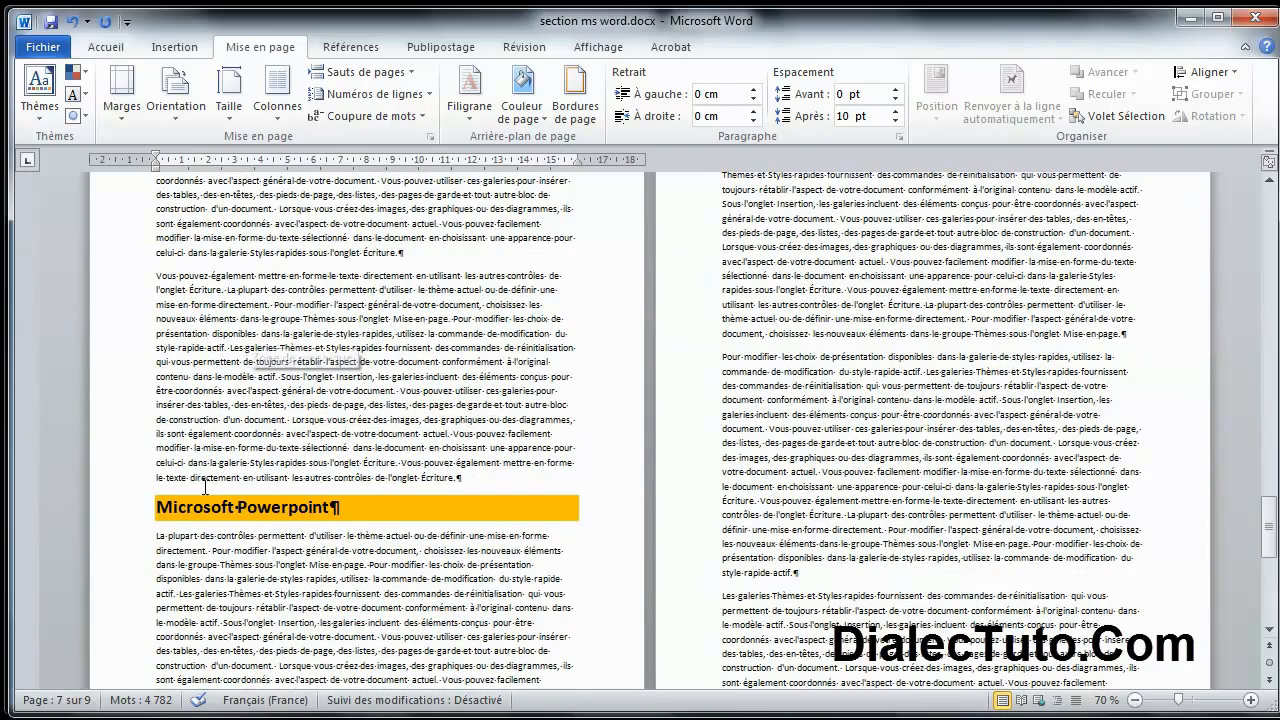
{"action": "scroll", "coordinate": [340, 455], "scroll_direction": "down", "scroll_amount": 2}
{"action": "left_click", "coordinate": [334, 443]}
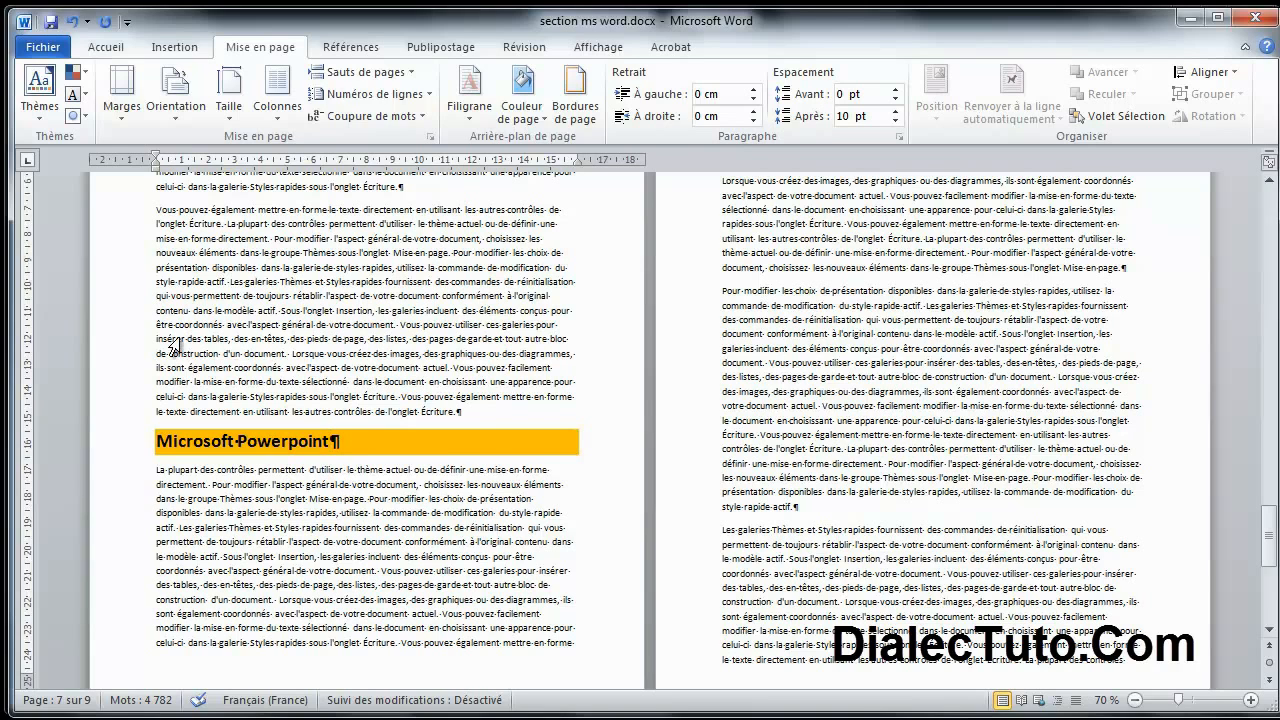
{"action": "left_click", "coordinate": [106, 46]}
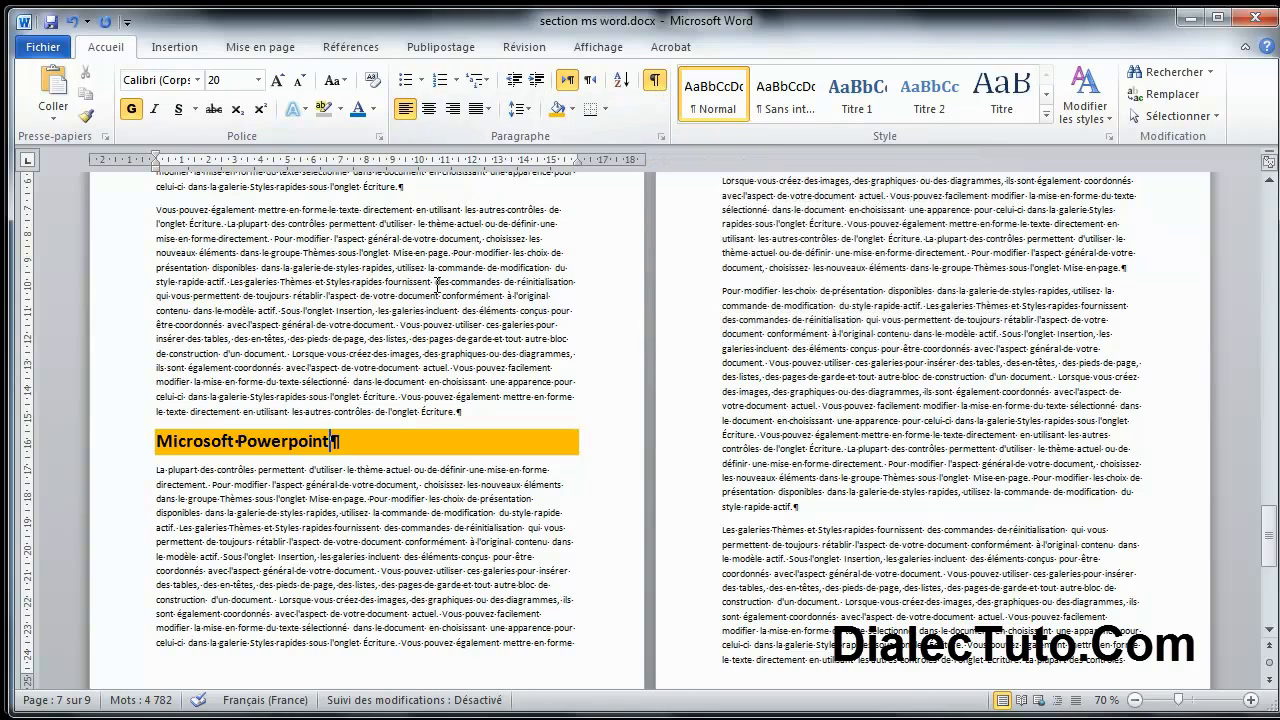
{"action": "left_click", "coordinate": [401, 187]}
{"action": "left_click", "coordinate": [402, 188]}
{"action": "left_click_drag", "start_coordinate": [155, 210], "coordinate": [204, 262]}
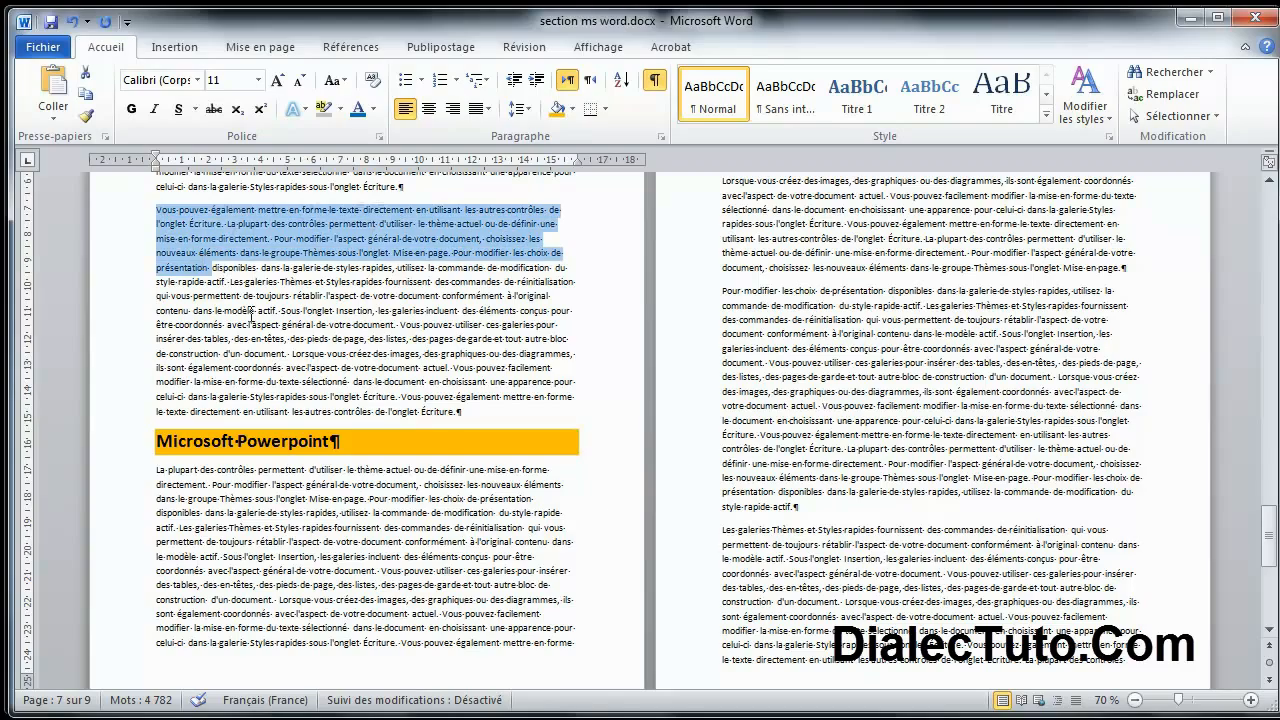
{"action": "scroll", "coordinate": [702, 463], "scroll_direction": "up", "scroll_amount": 4}
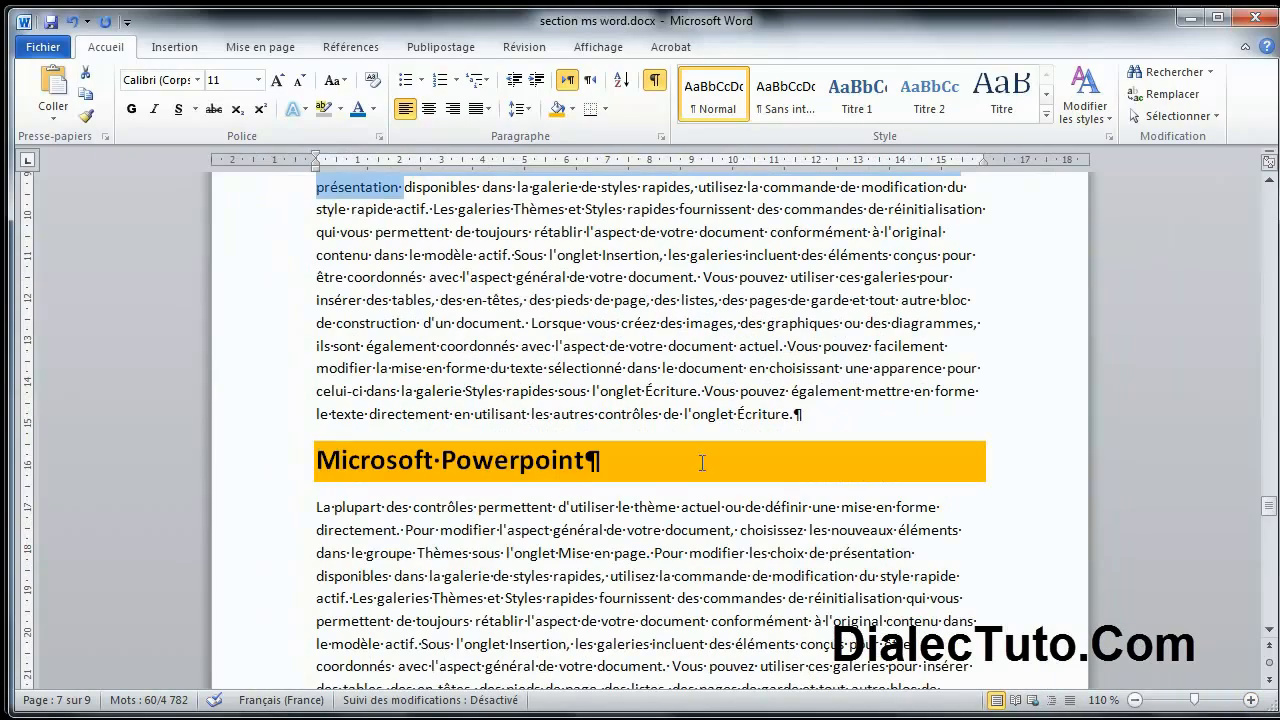
Step: Clear the text selection, hide the formatting marks and show them again
{"action": "left_click", "coordinate": [453, 325]}
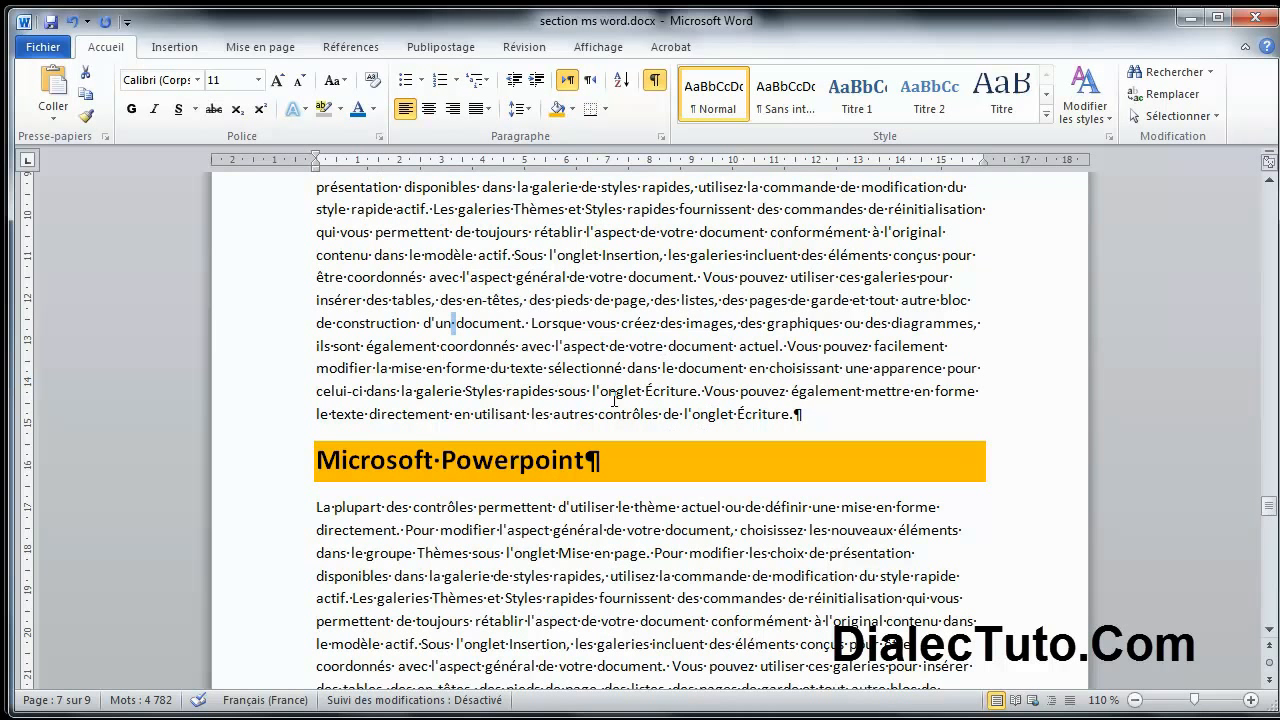
{"action": "key", "text": "ctrl+shift+8"}
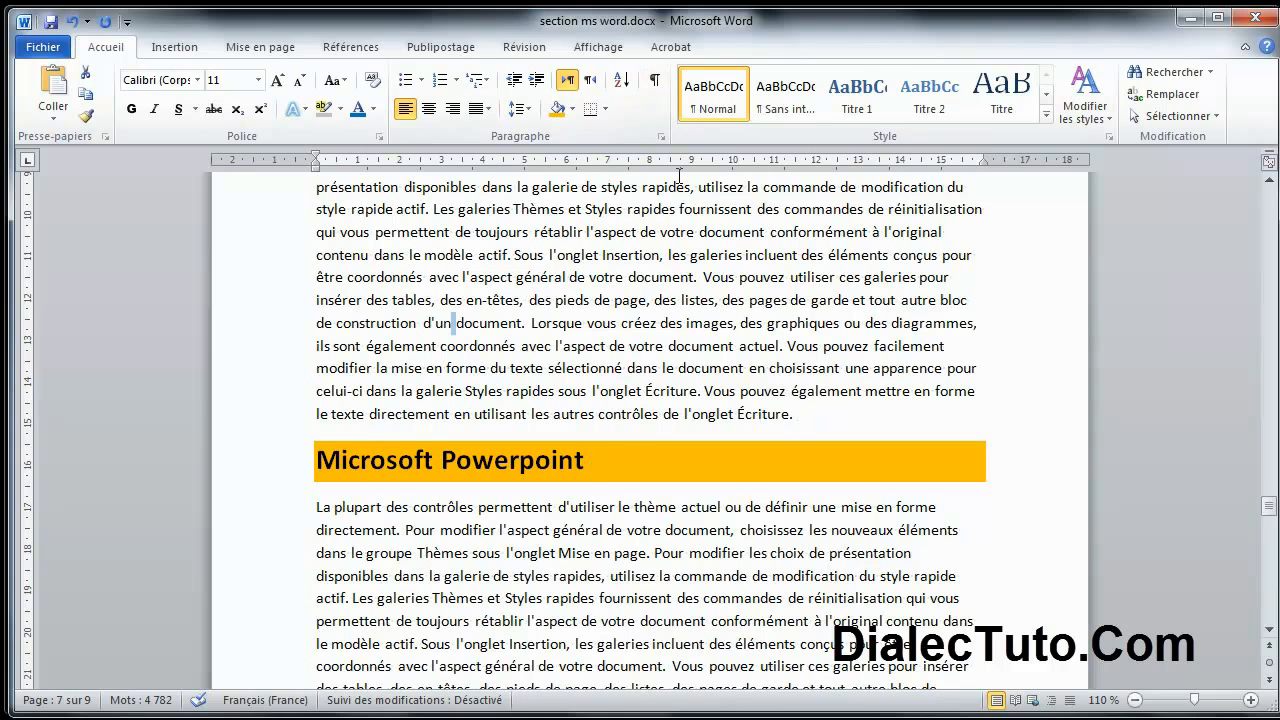
{"action": "left_click", "coordinate": [657, 88]}
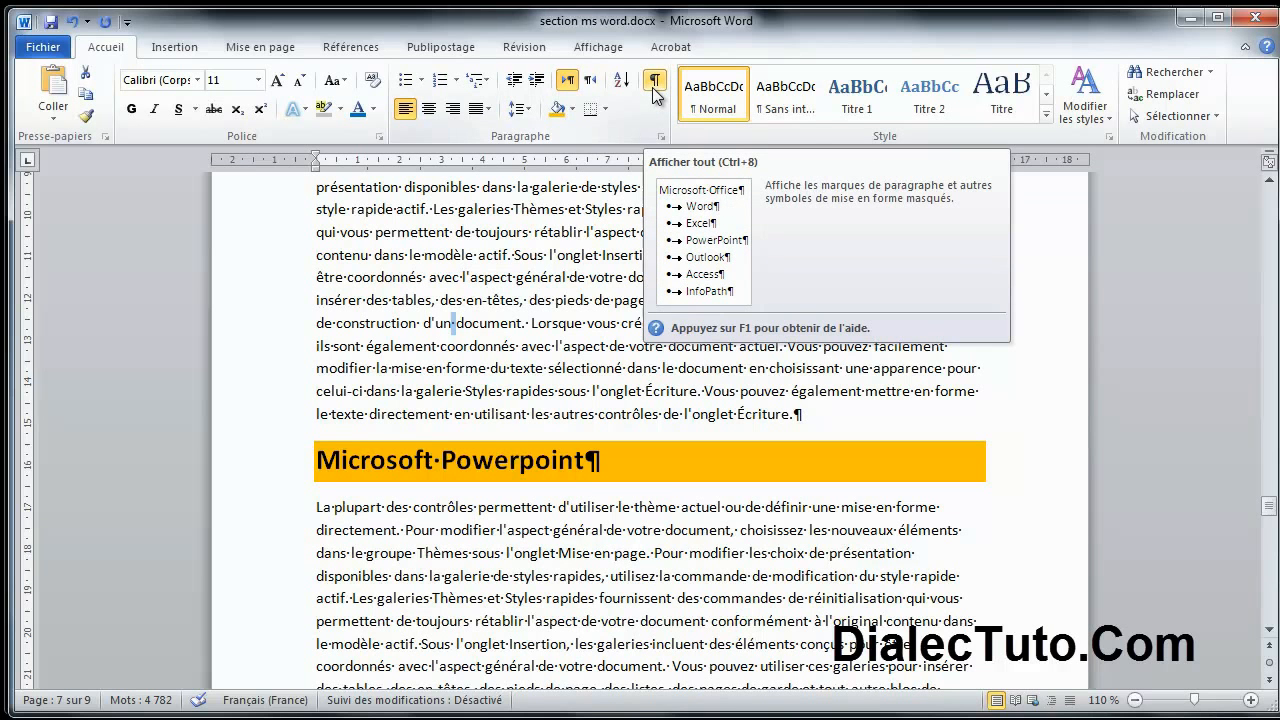
Step: Start the Microsoft Powerpoint title in a new section on the next page with a Page suivante section break
{"action": "left_click", "coordinate": [322, 462]}
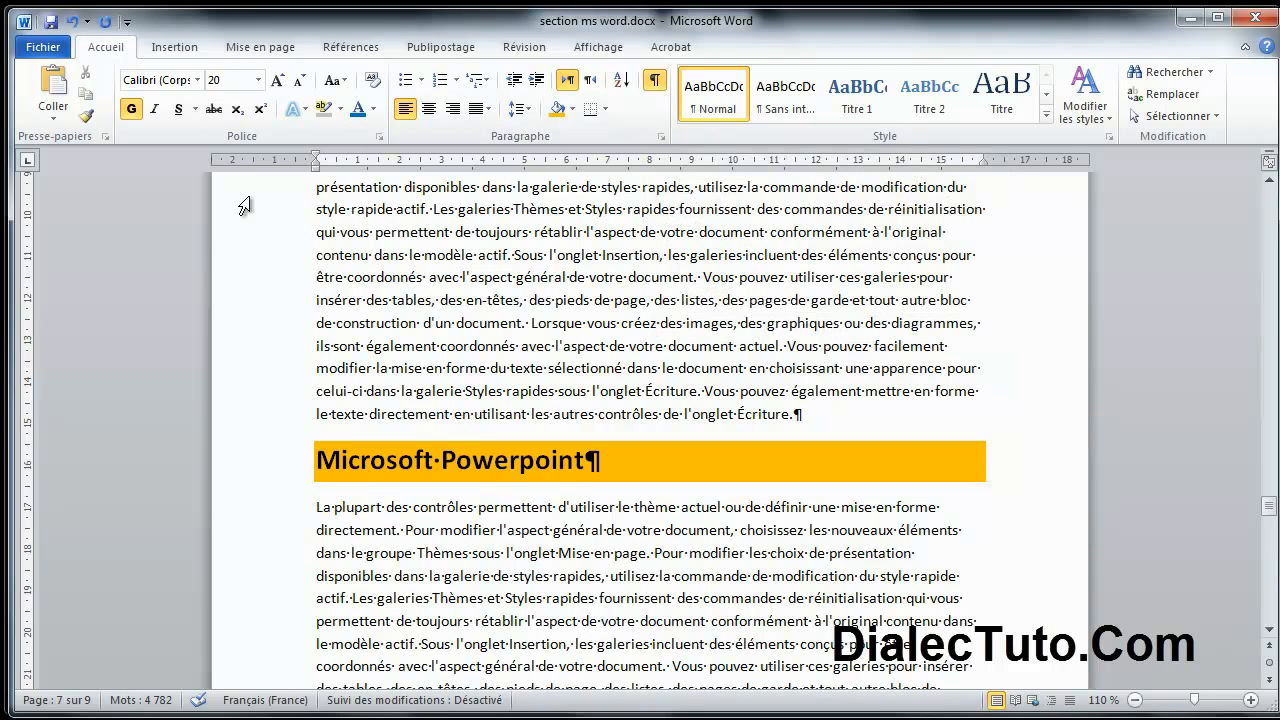
{"action": "left_click", "coordinate": [258, 47]}
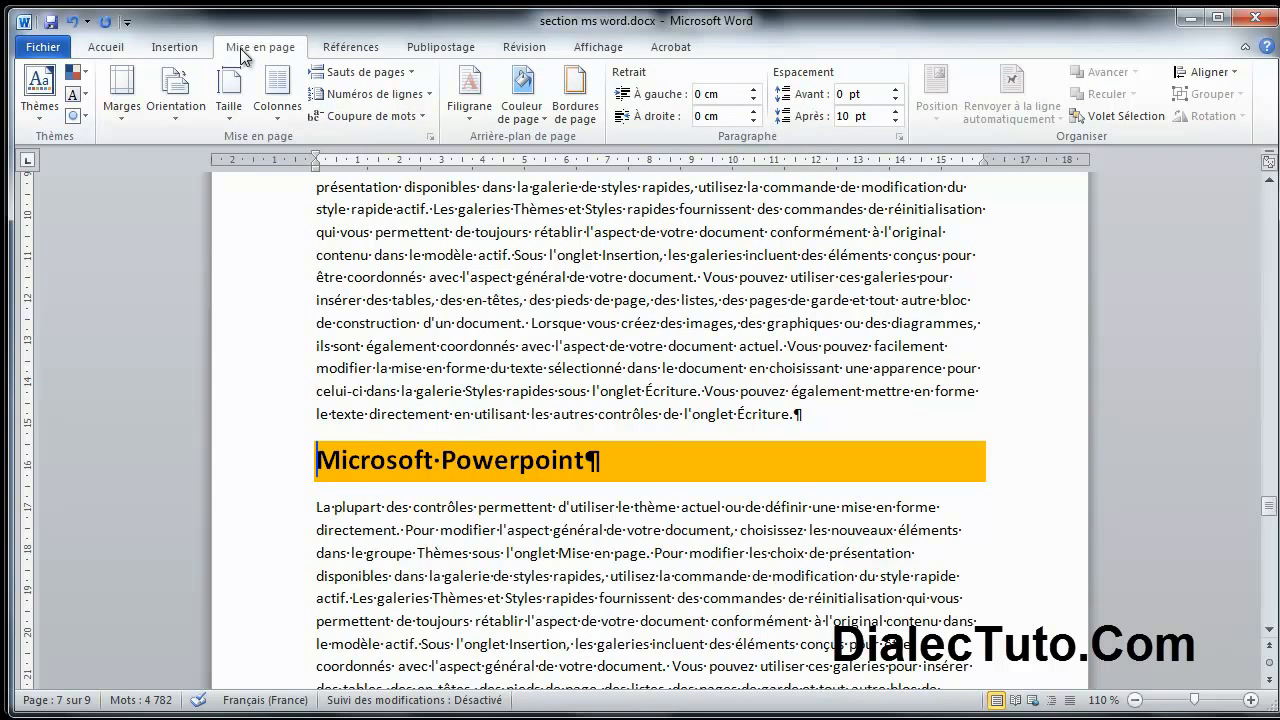
{"action": "left_click", "coordinate": [360, 72]}
{"action": "left_click", "coordinate": [382, 330]}
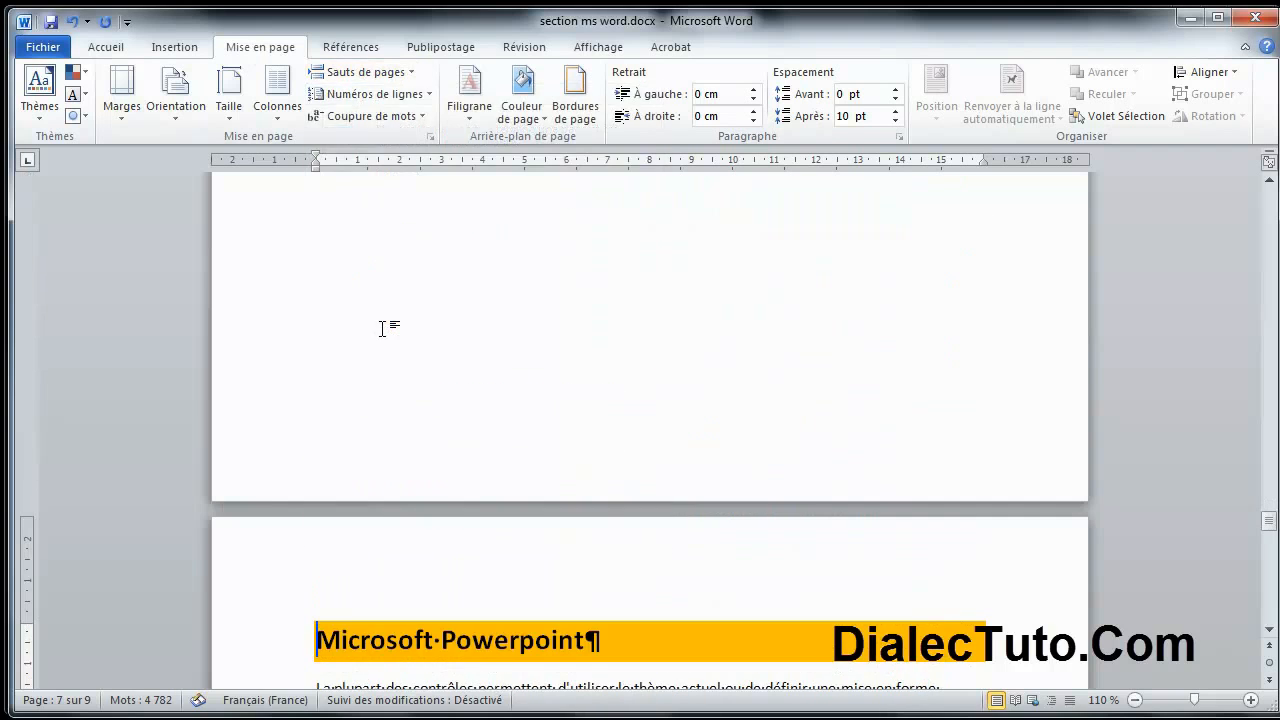
Step: Zoom out to 20% and examine how the Word, Excel and Powerpoint parts are spread over the pages
{"action": "left_click", "coordinate": [1136, 701]}
{"action": "left_click", "coordinate": [1136, 701]}
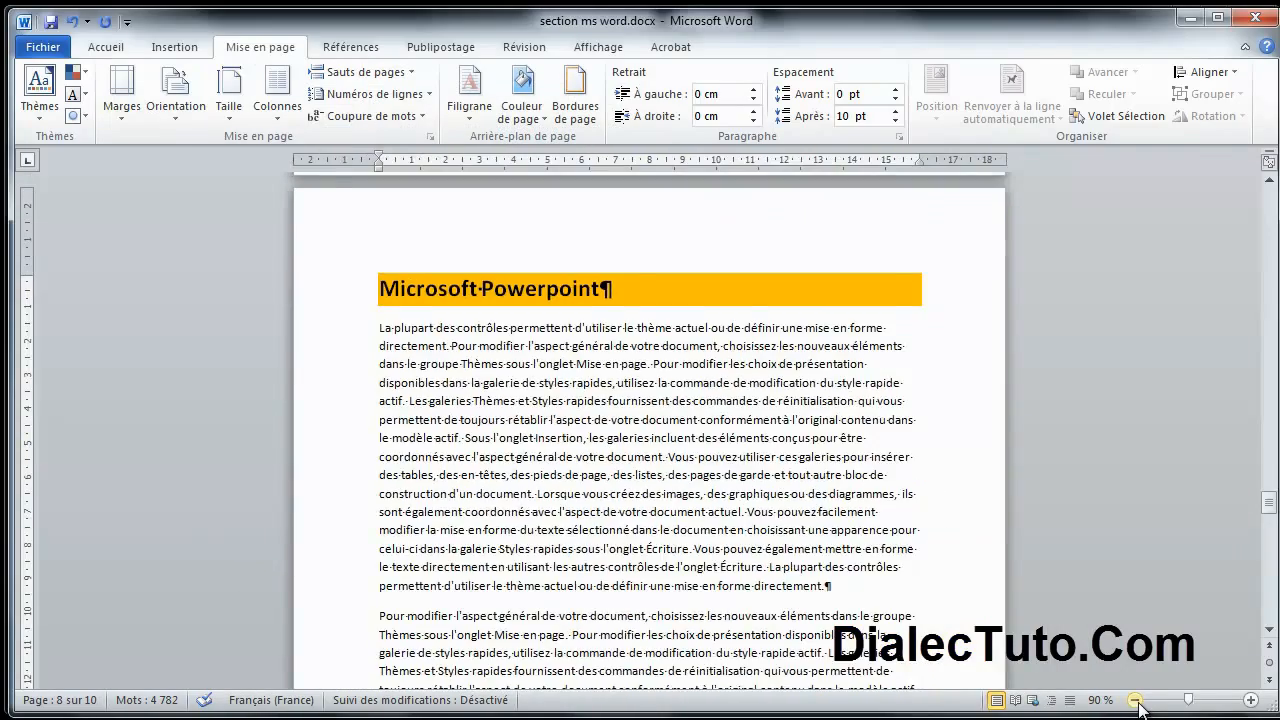
{"action": "left_click", "coordinate": [1136, 701]}
{"action": "left_click", "coordinate": [1136, 701]}
{"action": "left_click", "coordinate": [1136, 701]}
{"action": "left_click", "coordinate": [1136, 701]}
{"action": "left_click", "coordinate": [1136, 701]}
{"action": "left_click", "coordinate": [1136, 701]}
{"action": "left_click", "coordinate": [1136, 701]}
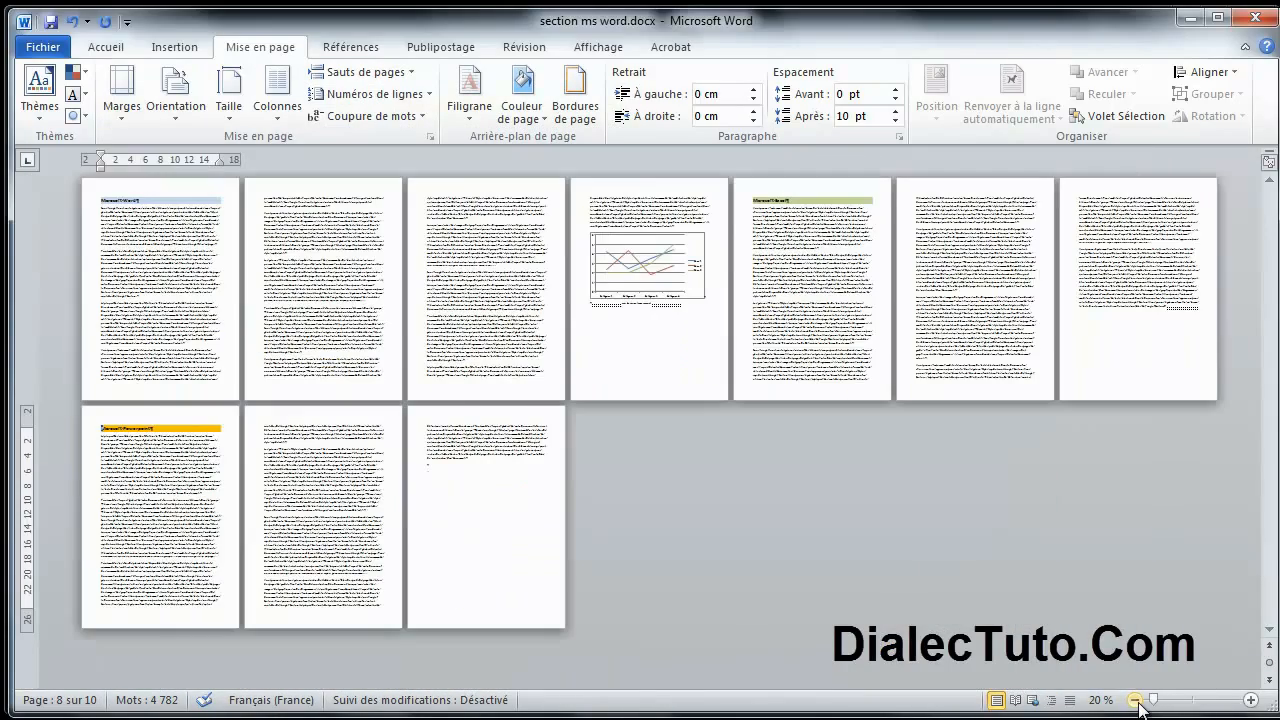
{"action": "left_click_drag", "start_coordinate": [131, 200], "coordinate": [148, 258]}
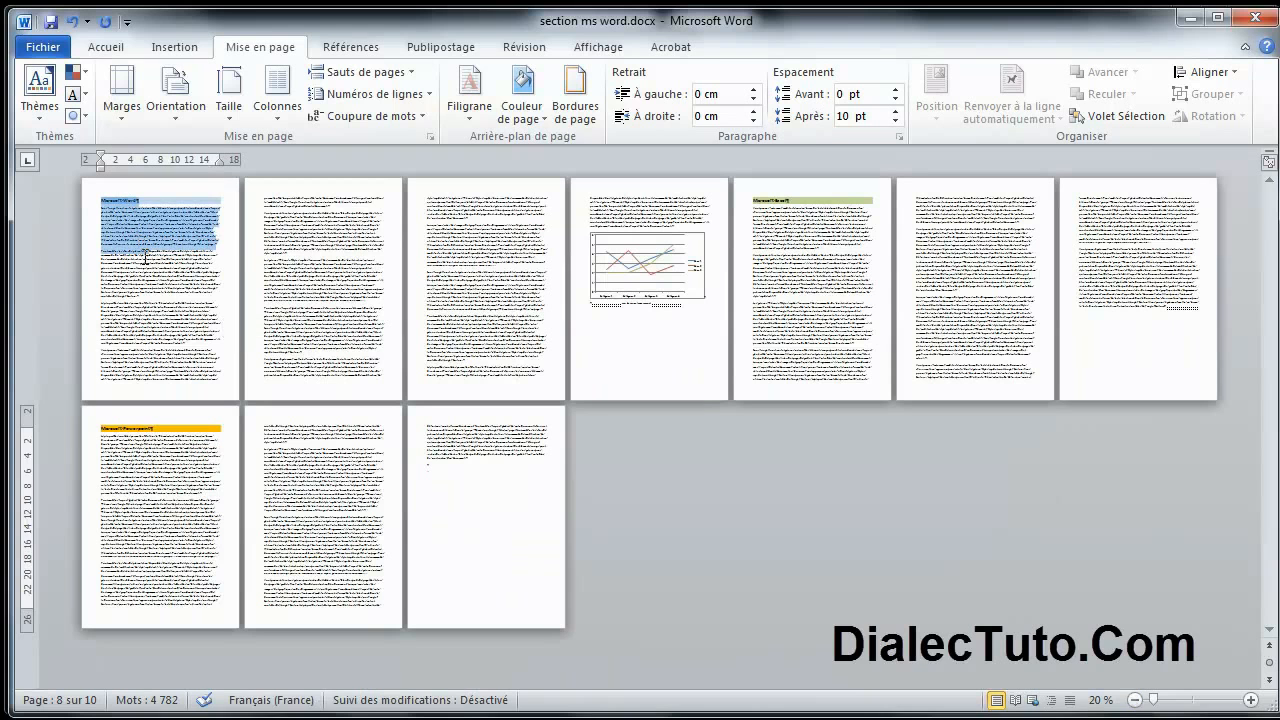
{"action": "left_click_drag", "start_coordinate": [774, 202], "coordinate": [780, 232]}
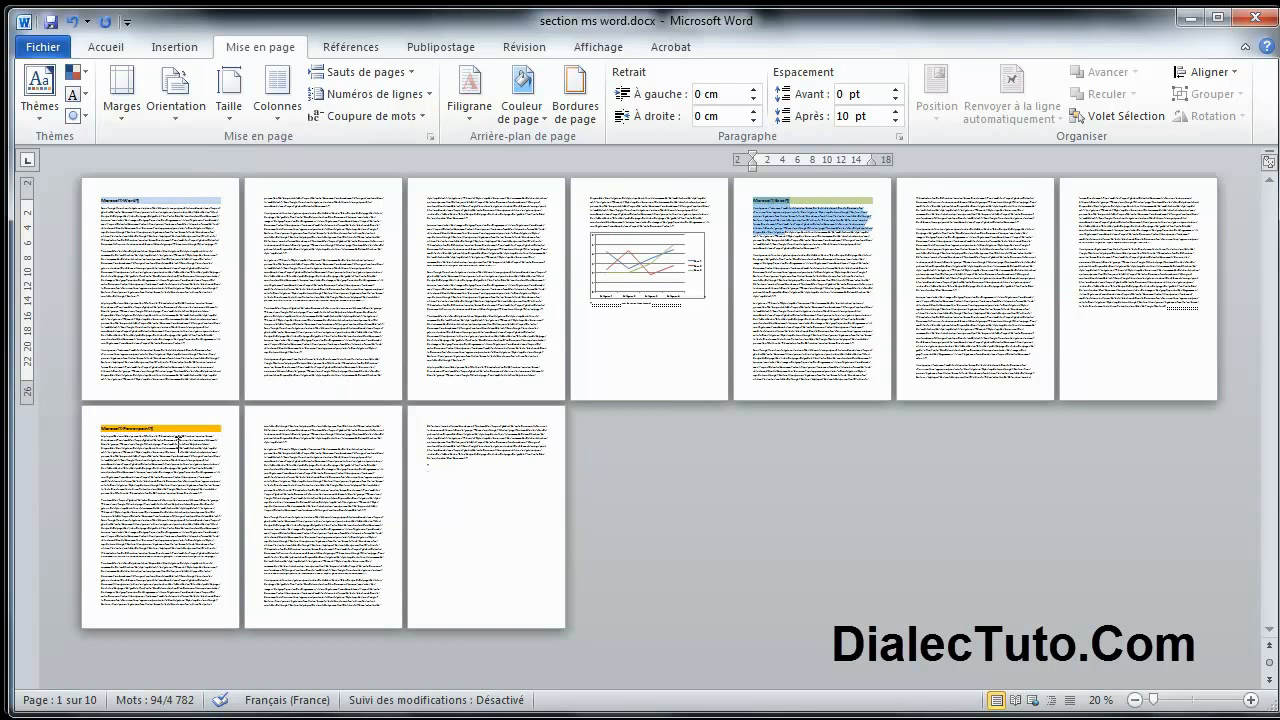
{"action": "left_click_drag", "start_coordinate": [124, 421], "coordinate": [140, 478]}
{"action": "left_click", "coordinate": [140, 478]}
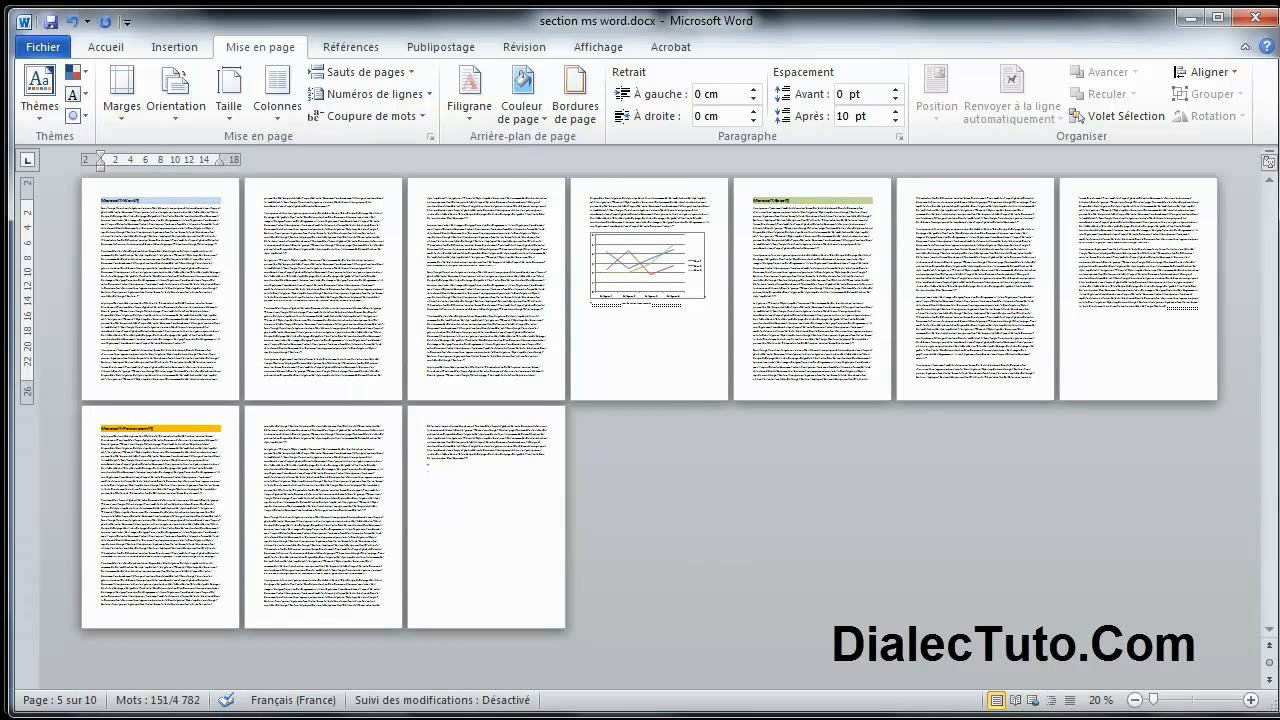
Step: Open the page headers at 50% zoom, examine the section labels throughout the document, and close the headers
{"action": "left_click", "coordinate": [1249, 700]}
{"action": "left_click", "coordinate": [1249, 700]}
{"action": "left_click", "coordinate": [1249, 700]}
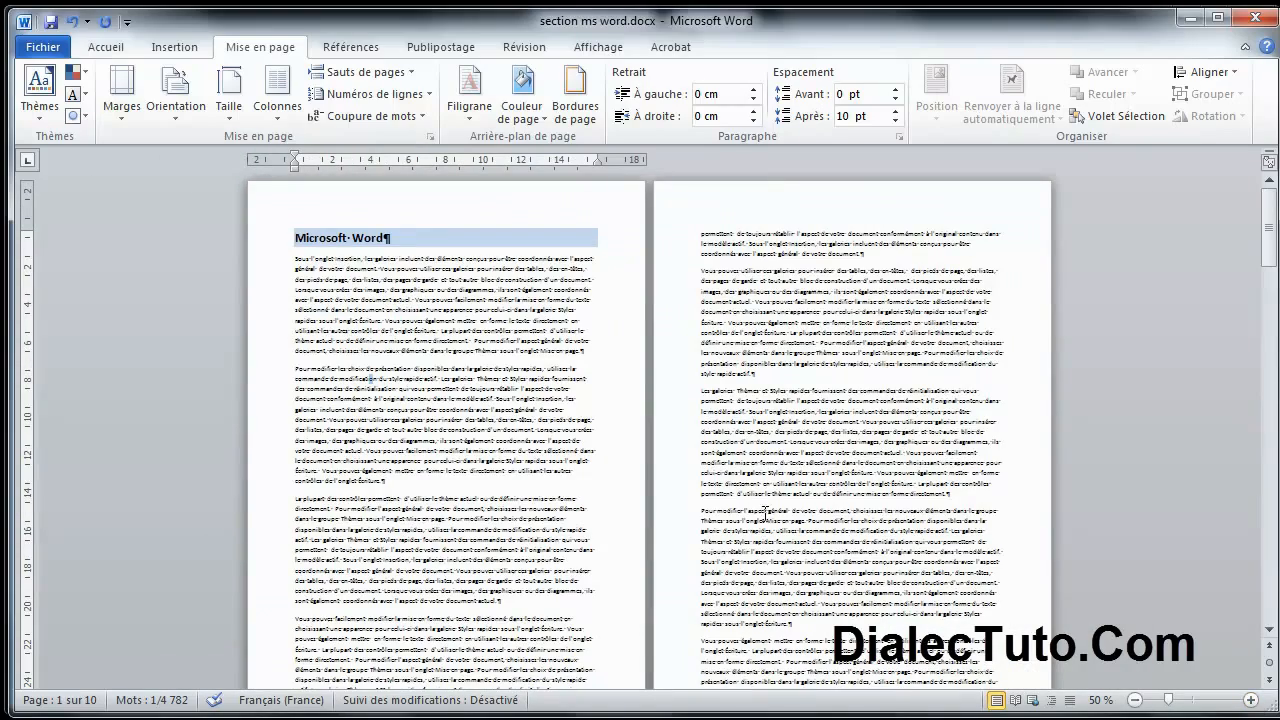
{"action": "double_click", "coordinate": [332, 226]}
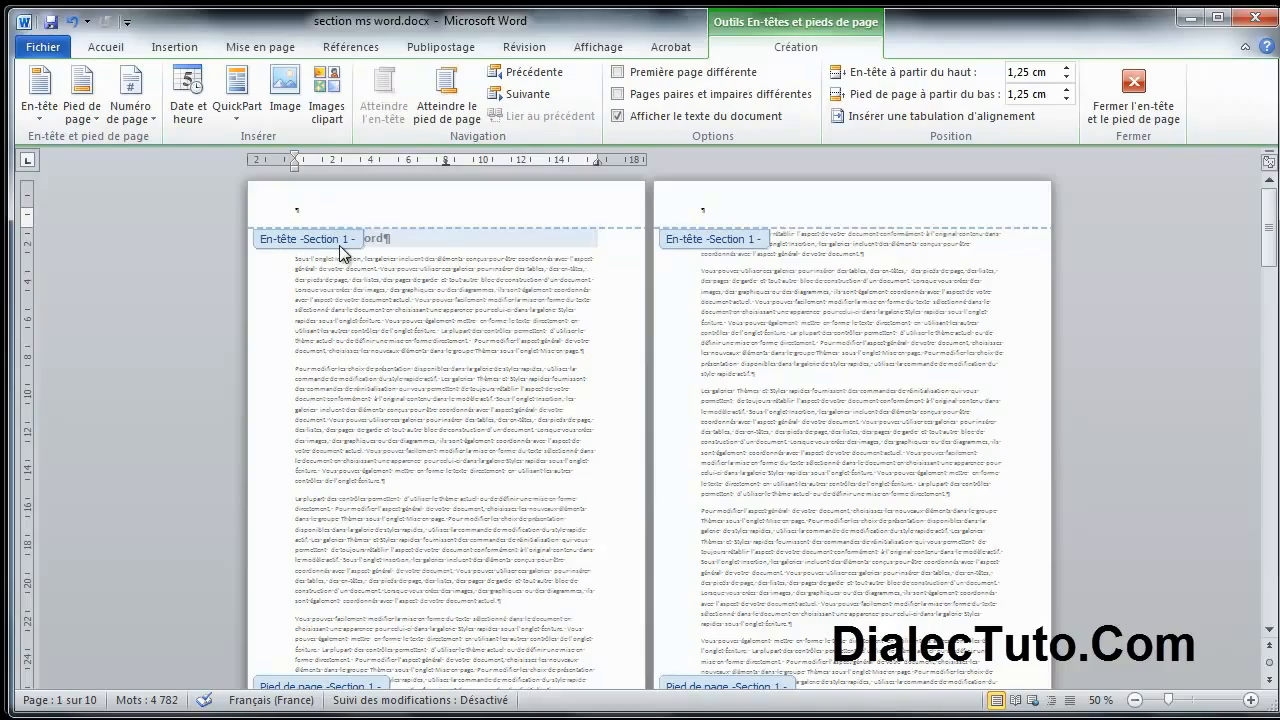
{"action": "scroll", "coordinate": [427, 535], "scroll_direction": "down", "scroll_amount": 10}
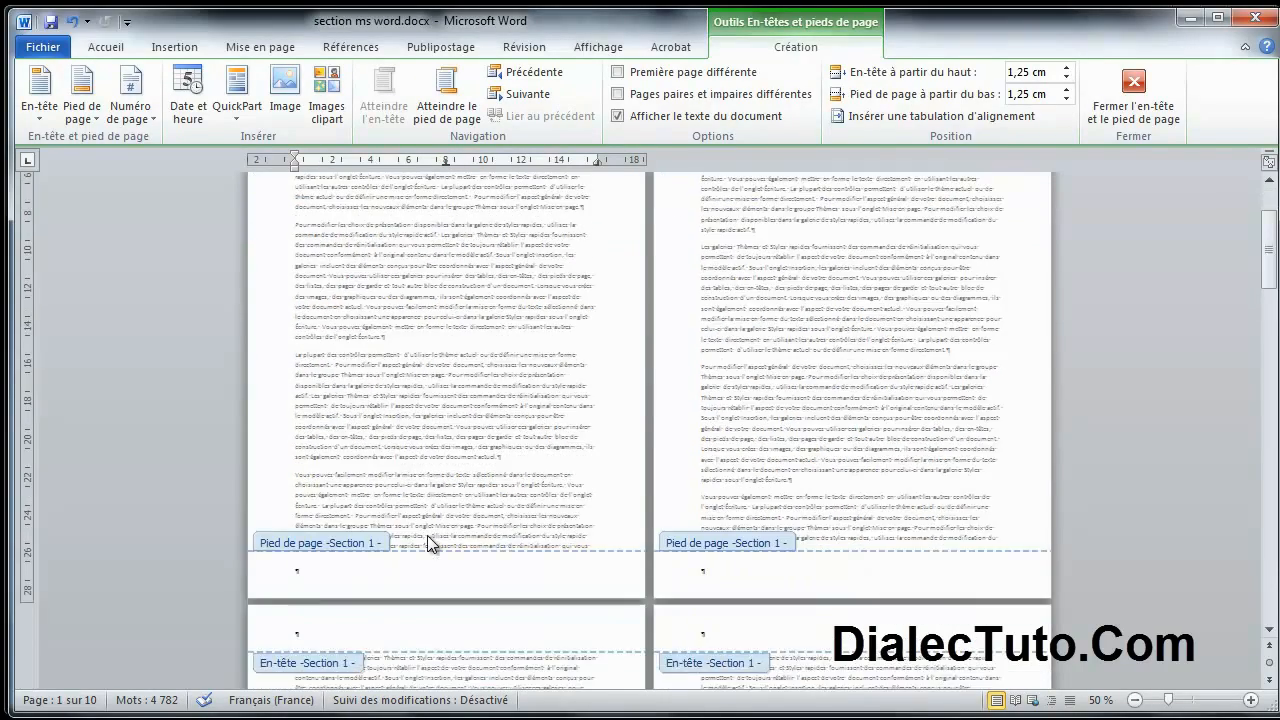
{"action": "scroll", "coordinate": [427, 535], "scroll_direction": "down", "scroll_amount": 5}
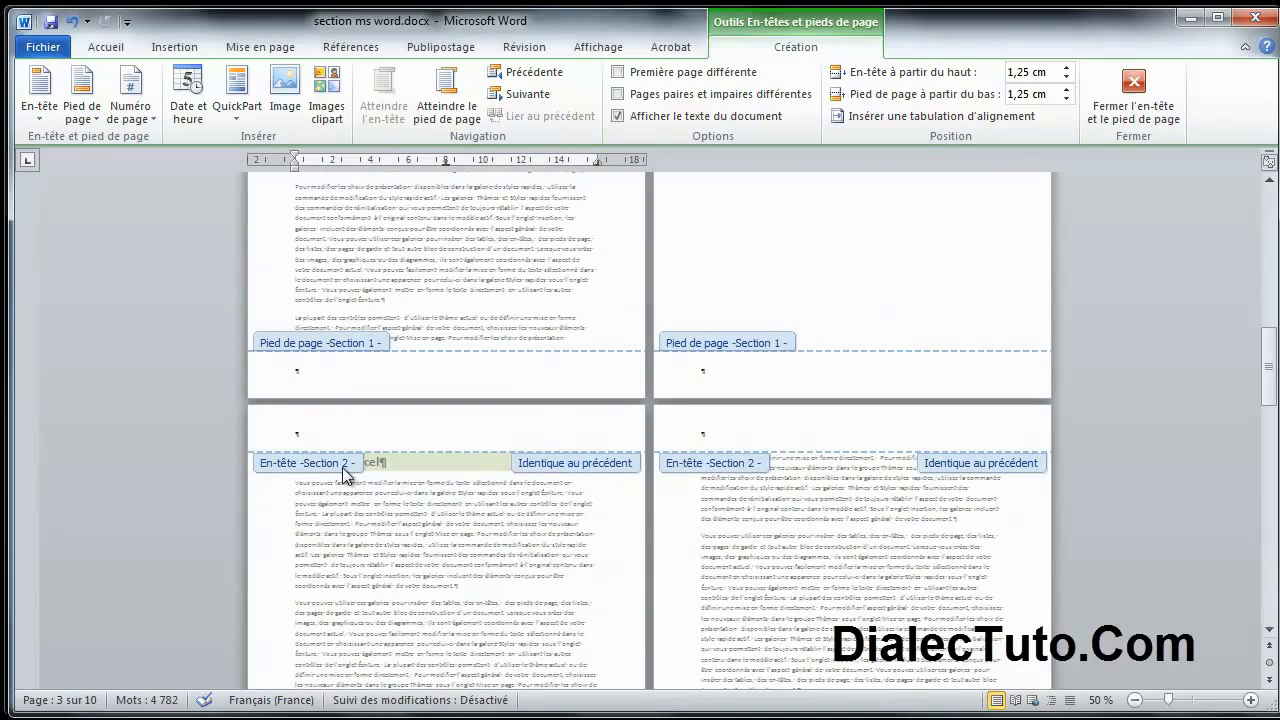
{"action": "scroll", "coordinate": [403, 467], "scroll_direction": "down", "scroll_amount": 1}
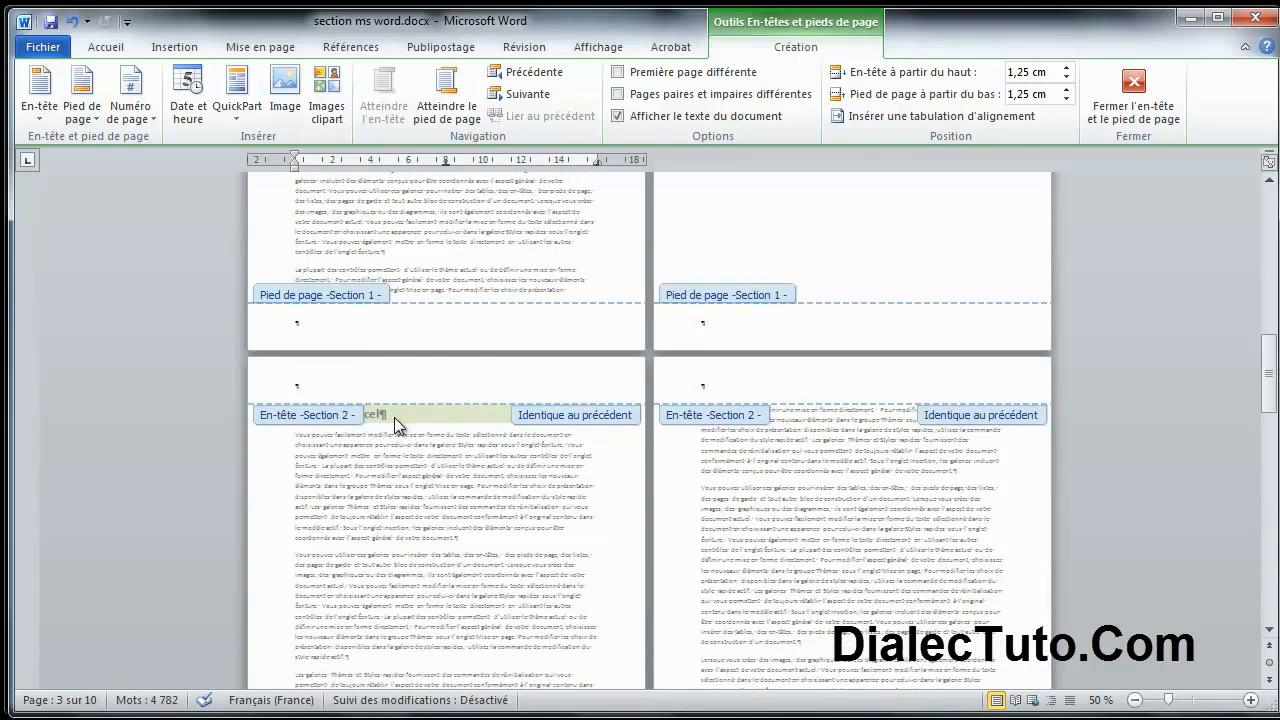
{"action": "scroll", "coordinate": [379, 418], "scroll_direction": "down", "scroll_amount": 9}
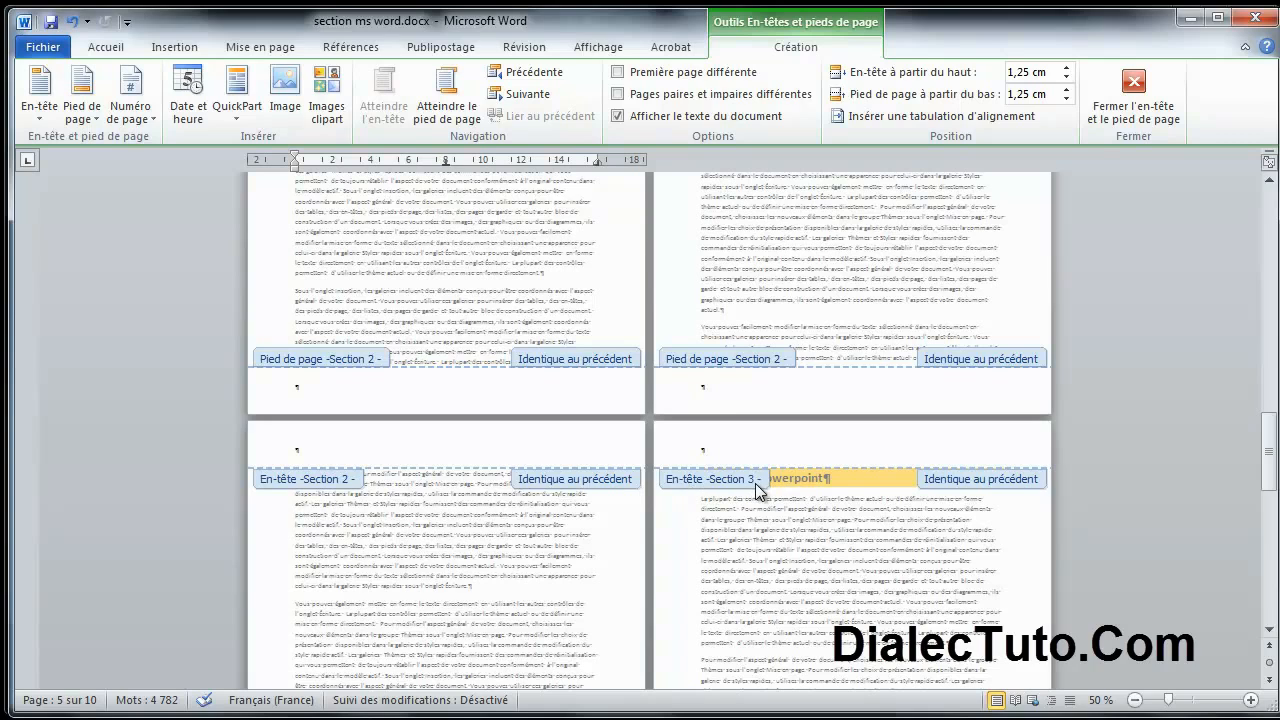
{"action": "left_click", "coordinate": [1132, 98]}
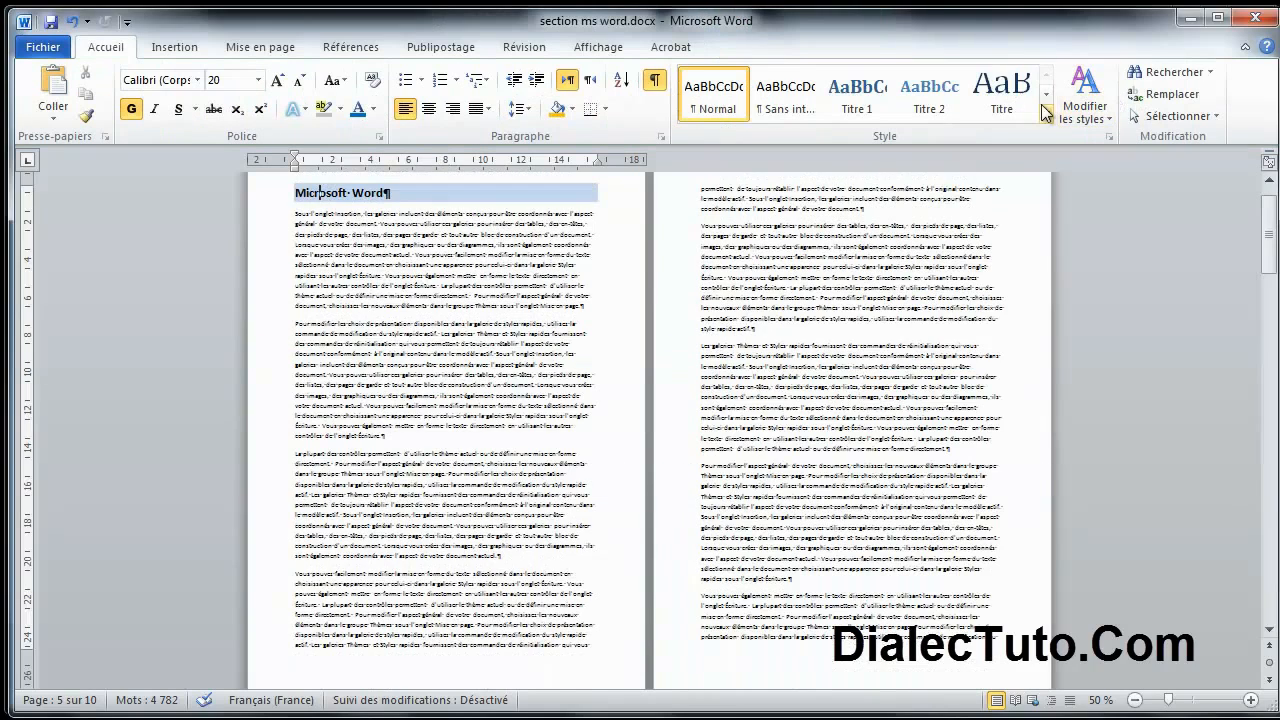
Step: Add the Section indicator to the status bar
{"action": "scroll", "coordinate": [388, 371], "scroll_direction": "up", "scroll_amount": 1}
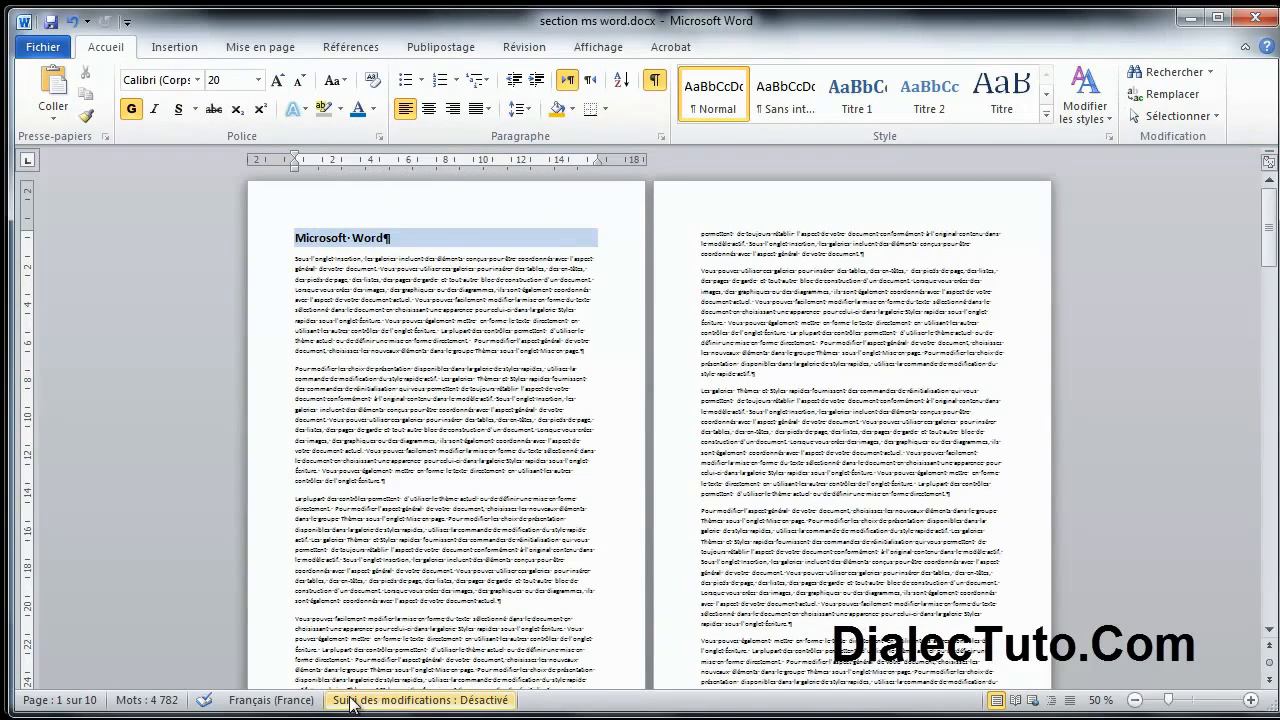
{"action": "right_click", "coordinate": [582, 707]}
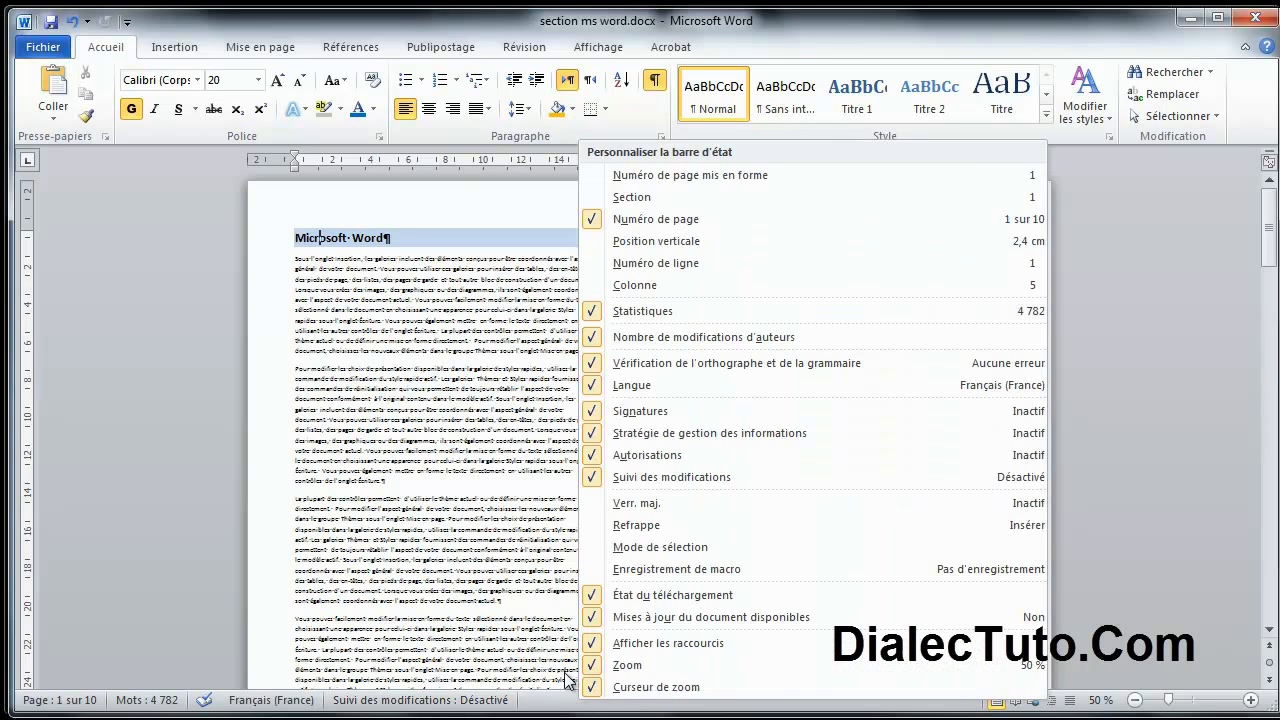
{"action": "left_click", "coordinate": [620, 198]}
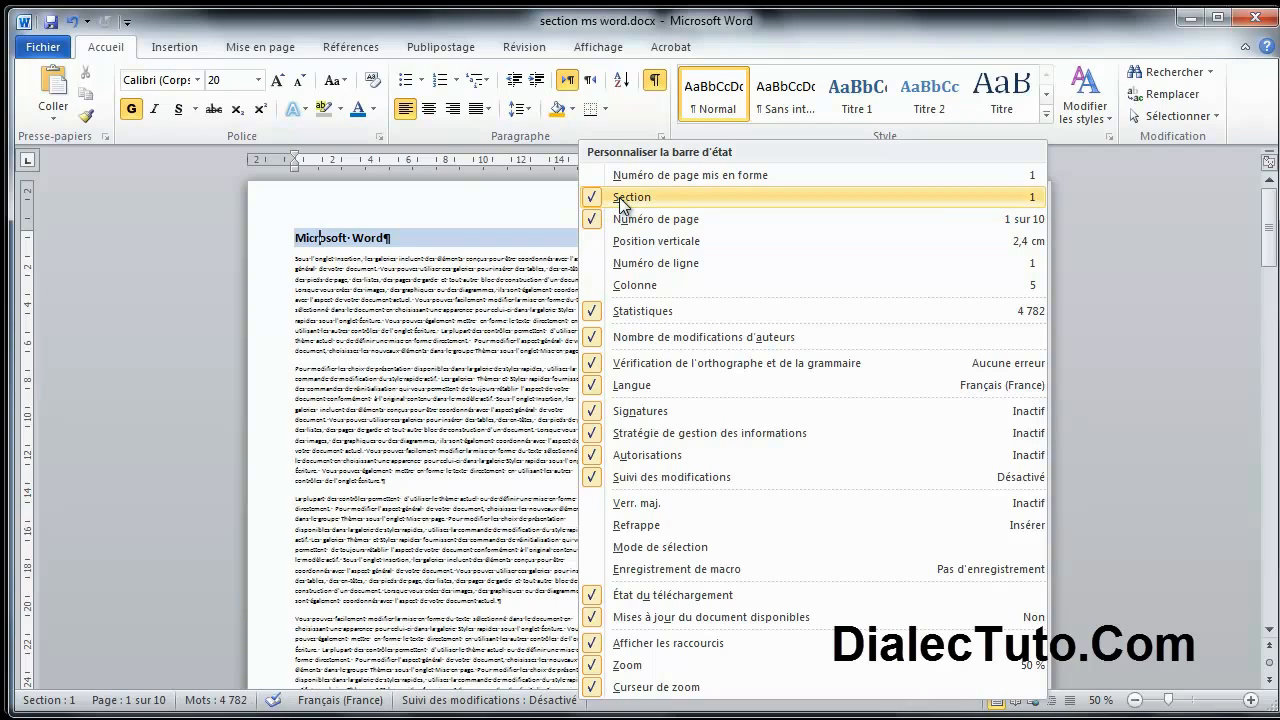
{"action": "left_click", "coordinate": [424, 364]}
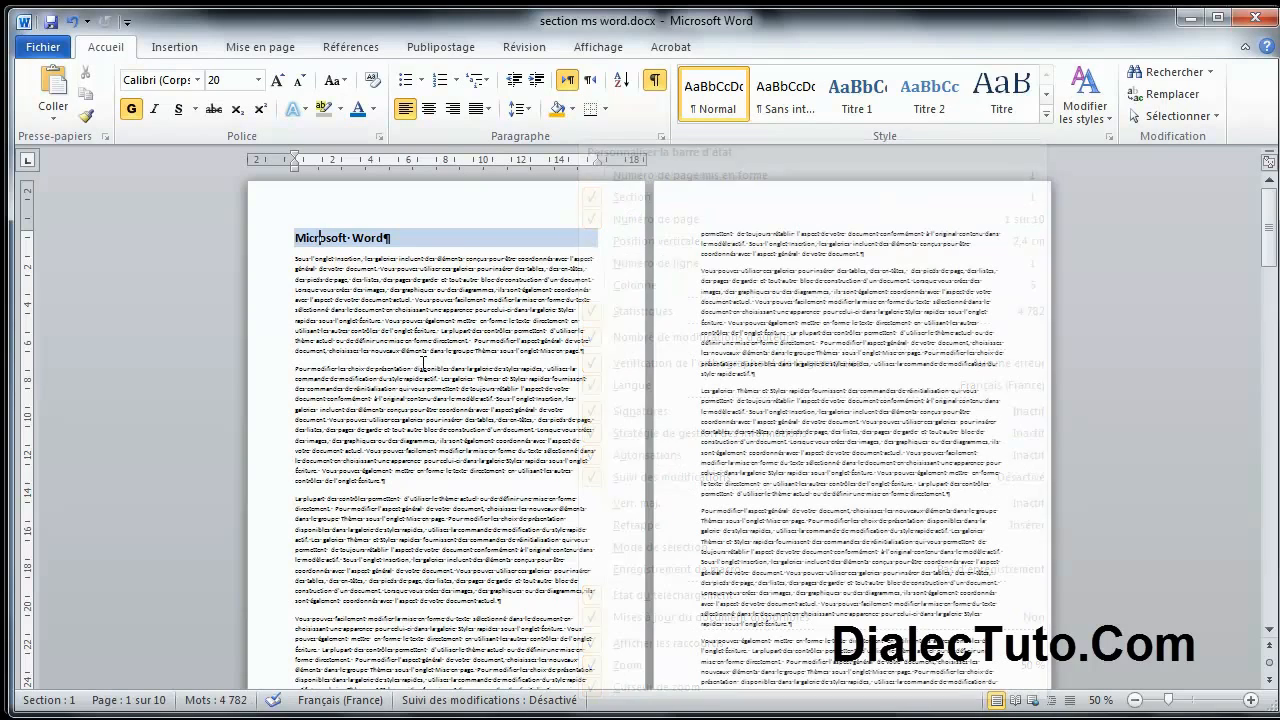
Step: Select some text in the Word, Excel and Powerpoint parts in turn to check each part's section number
{"action": "left_click_drag", "start_coordinate": [363, 299], "coordinate": [386, 379]}
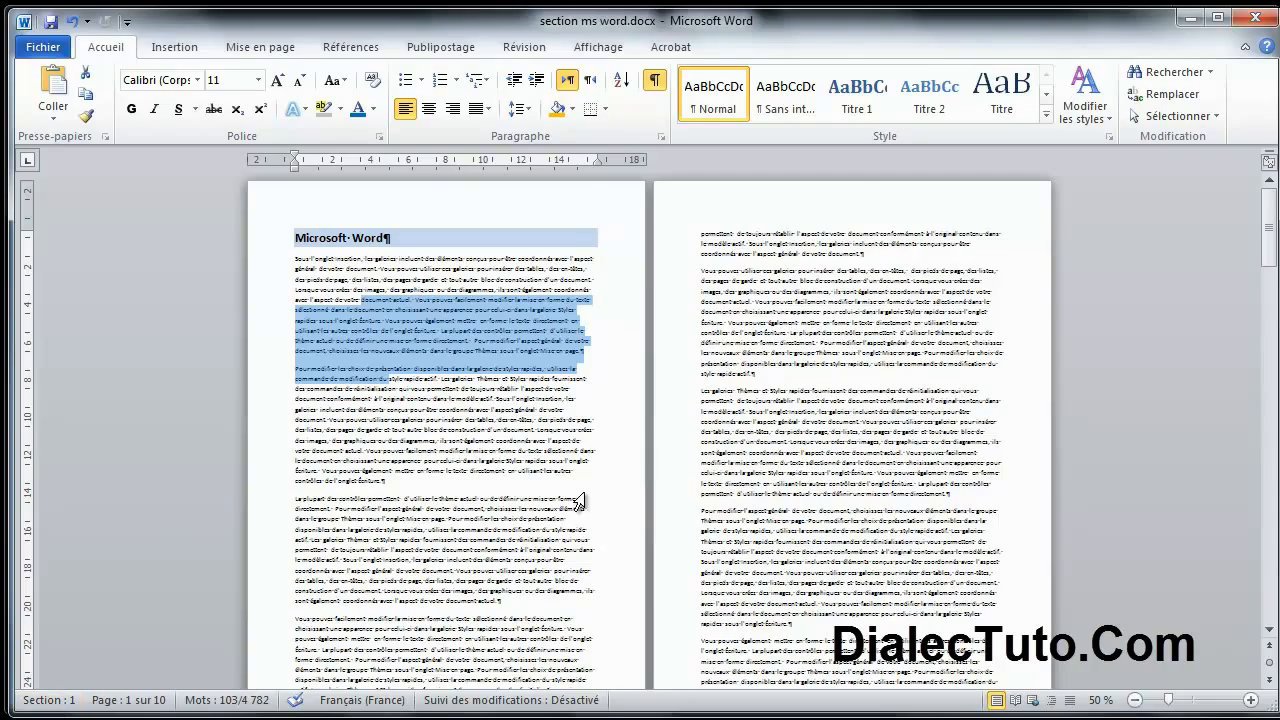
{"action": "scroll", "coordinate": [821, 432], "scroll_direction": "down", "scroll_amount": 10}
{"action": "scroll", "coordinate": [821, 432], "scroll_direction": "down", "scroll_amount": 10}
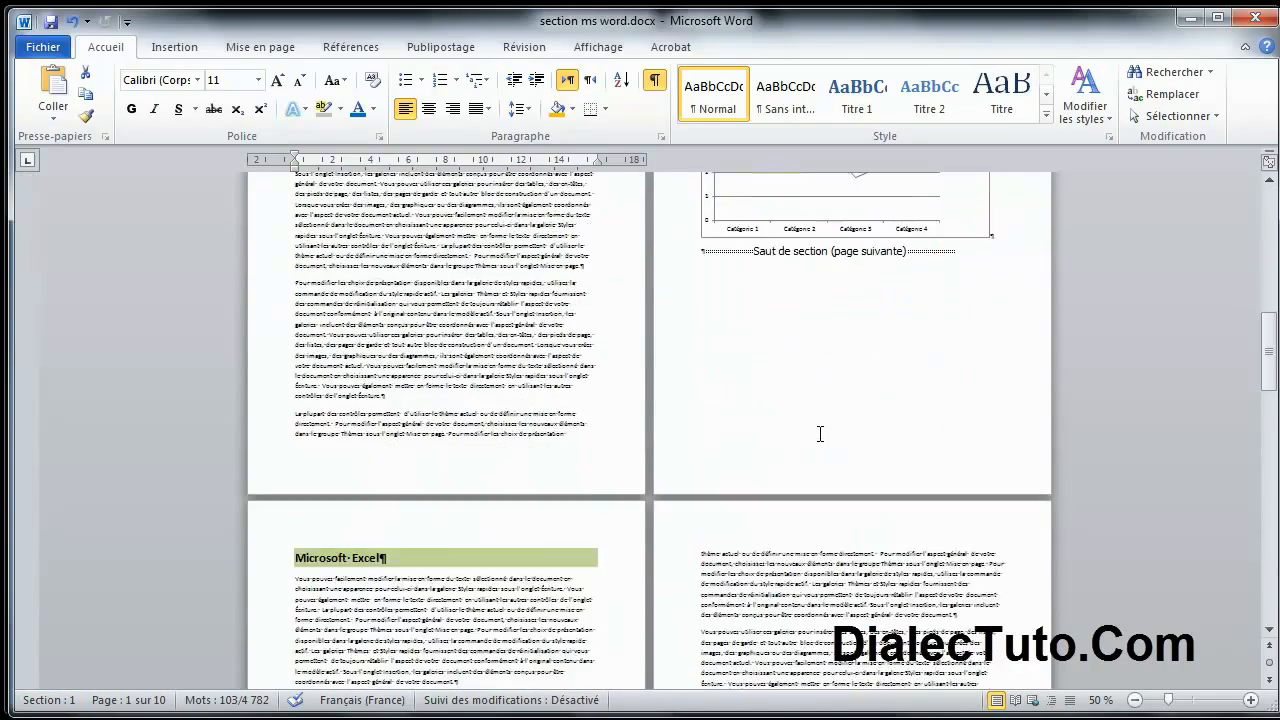
{"action": "left_click", "coordinate": [381, 510], "text": "shift"}
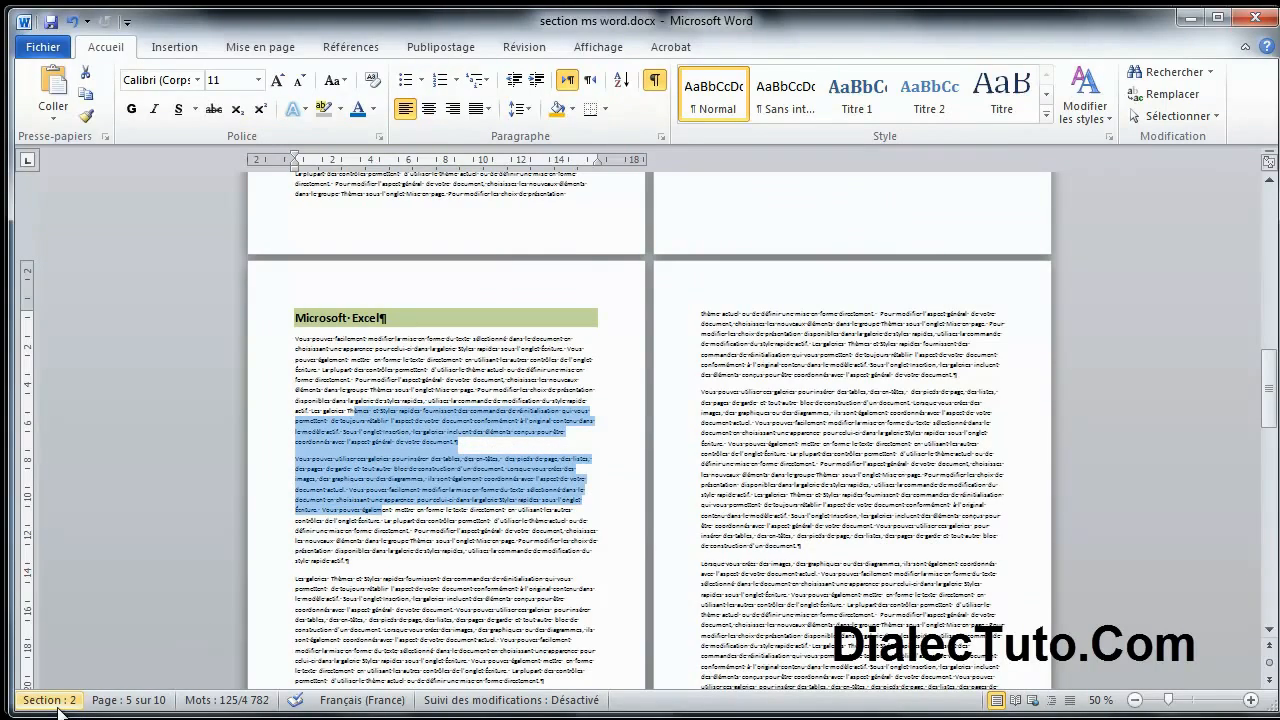
{"action": "scroll", "coordinate": [786, 368], "scroll_direction": "down", "scroll_amount": 9}
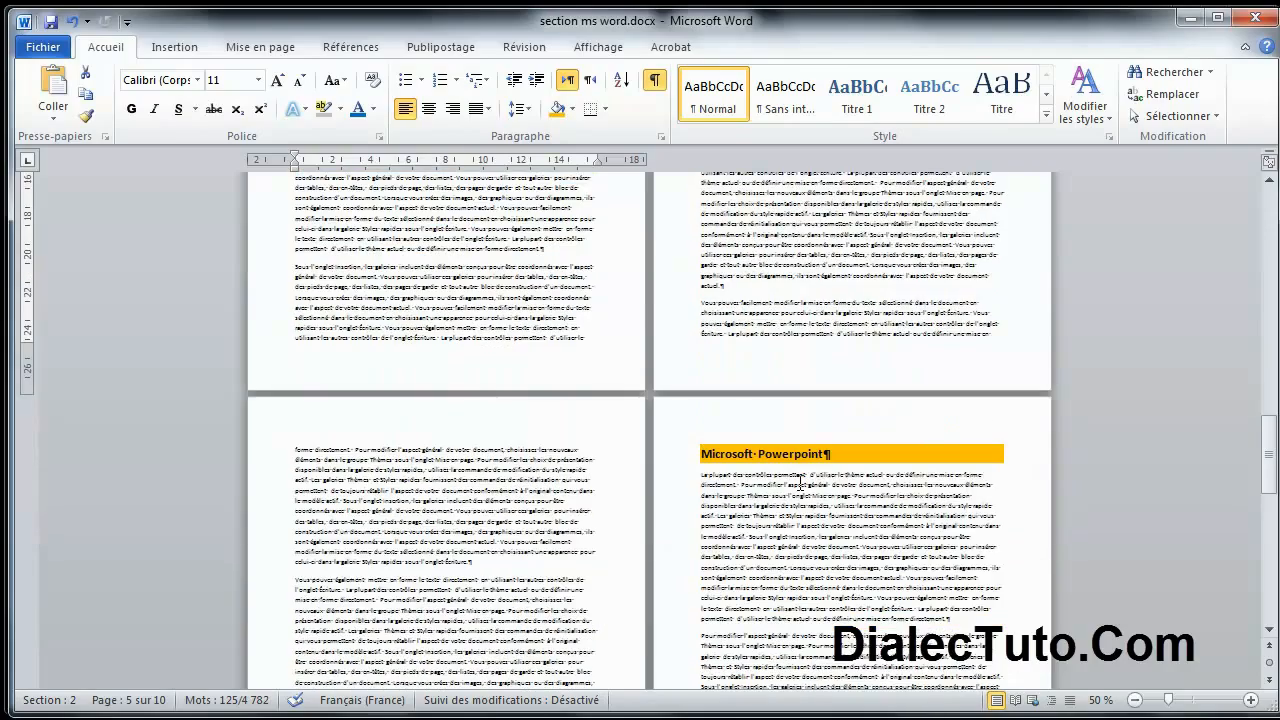
{"action": "left_click_drag", "start_coordinate": [757, 495], "coordinate": [812, 547]}
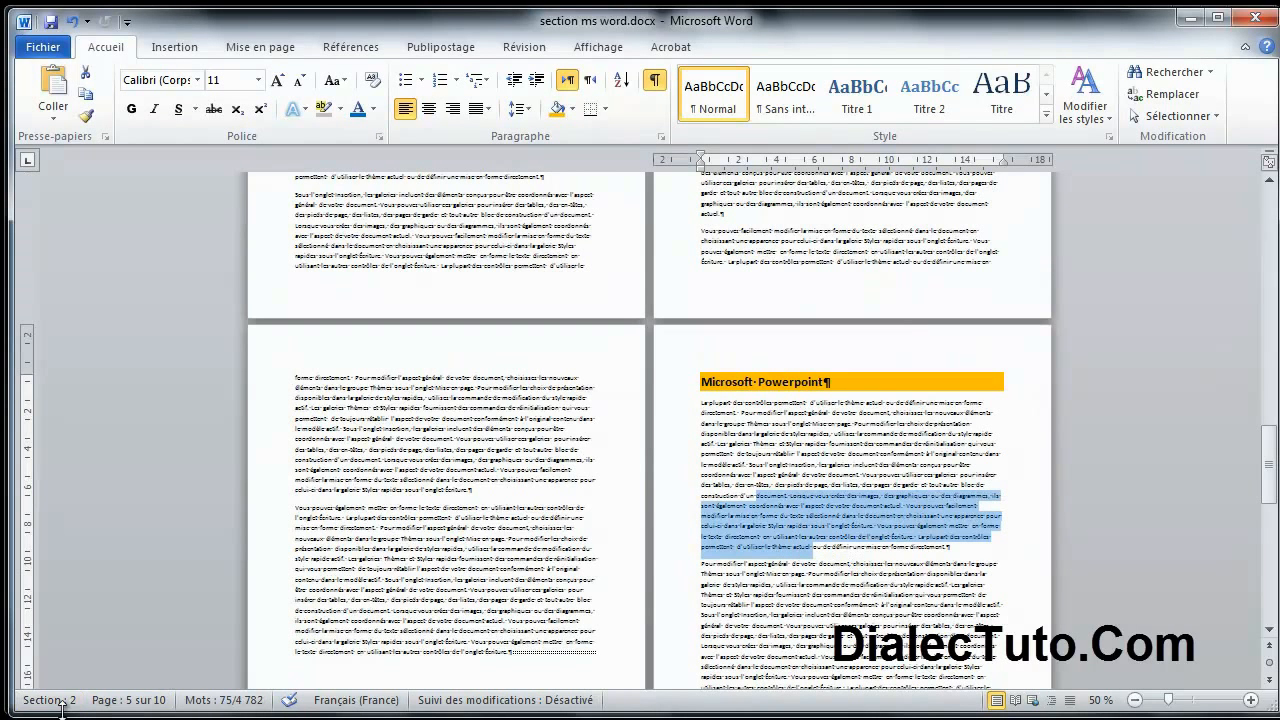
{"action": "left_click", "coordinate": [848, 593]}
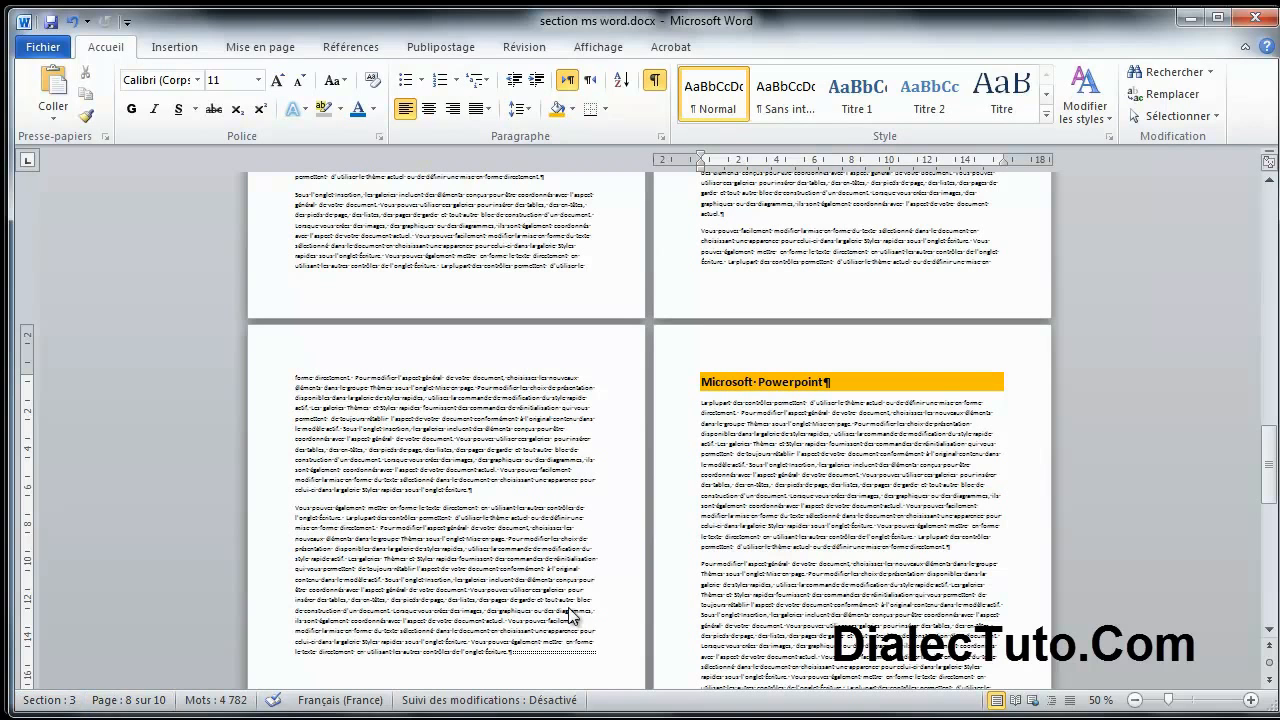
Step: Go to sections 1, 2 and 3 in turn by section number, and repeat the jump to section 3
{"action": "left_click", "coordinate": [50, 700]}
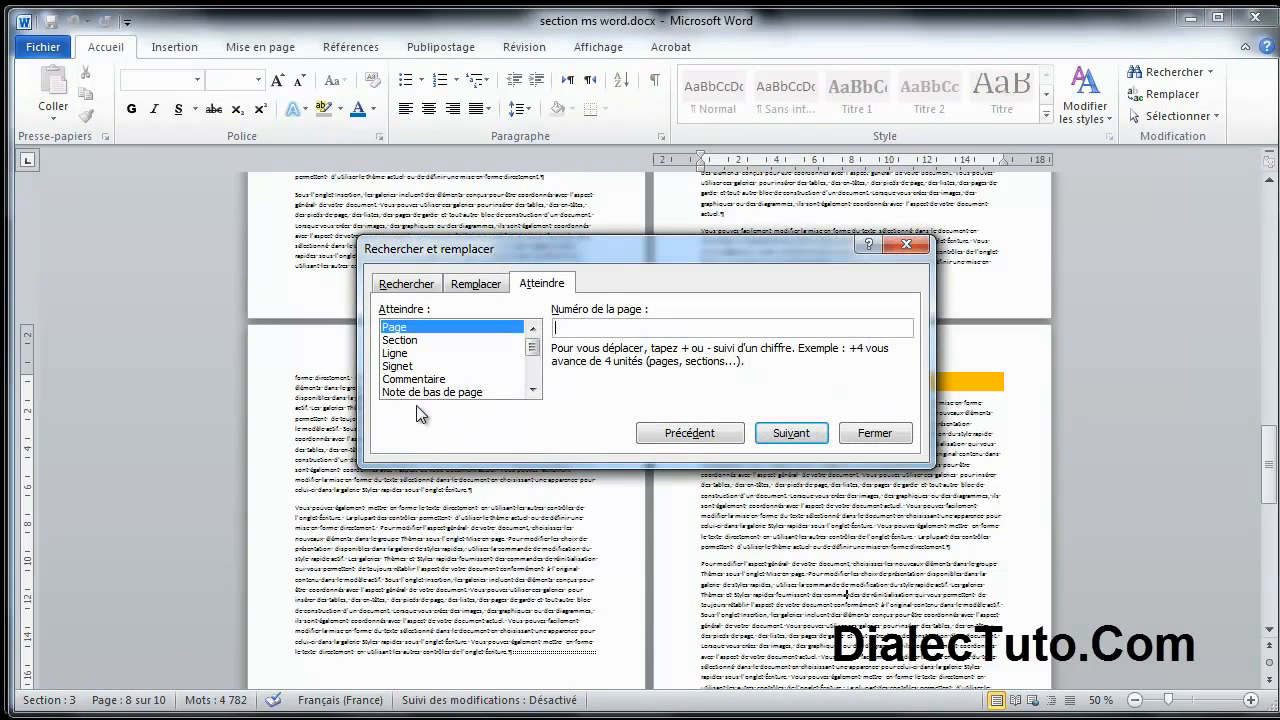
{"action": "left_click", "coordinate": [404, 341]}
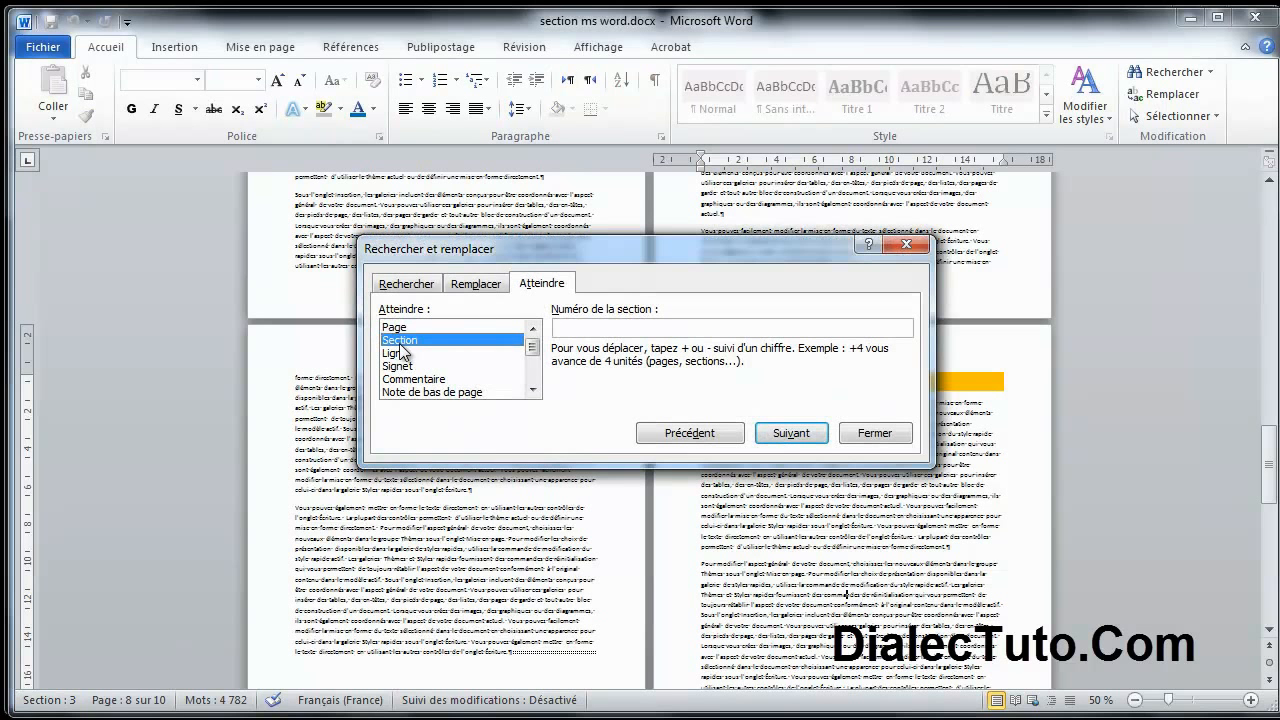
{"action": "left_click", "coordinate": [586, 327]}
{"action": "type", "text": "1"}
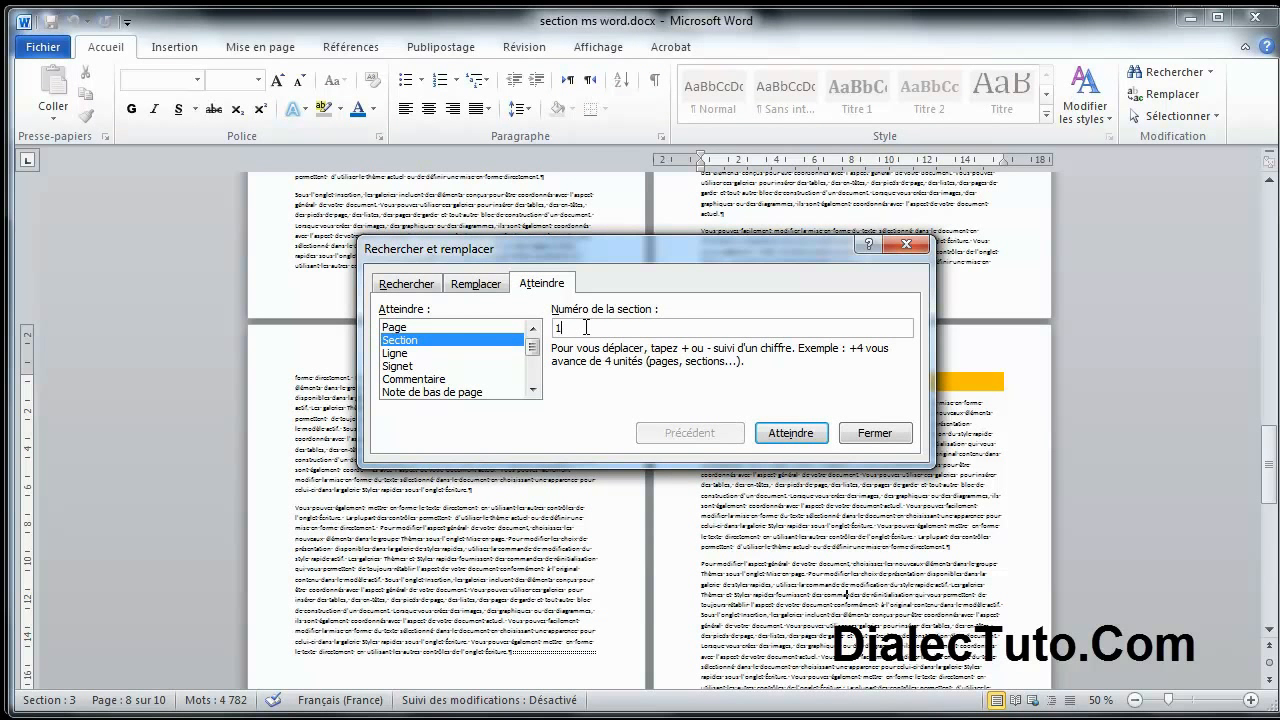
{"action": "left_click", "coordinate": [799, 433]}
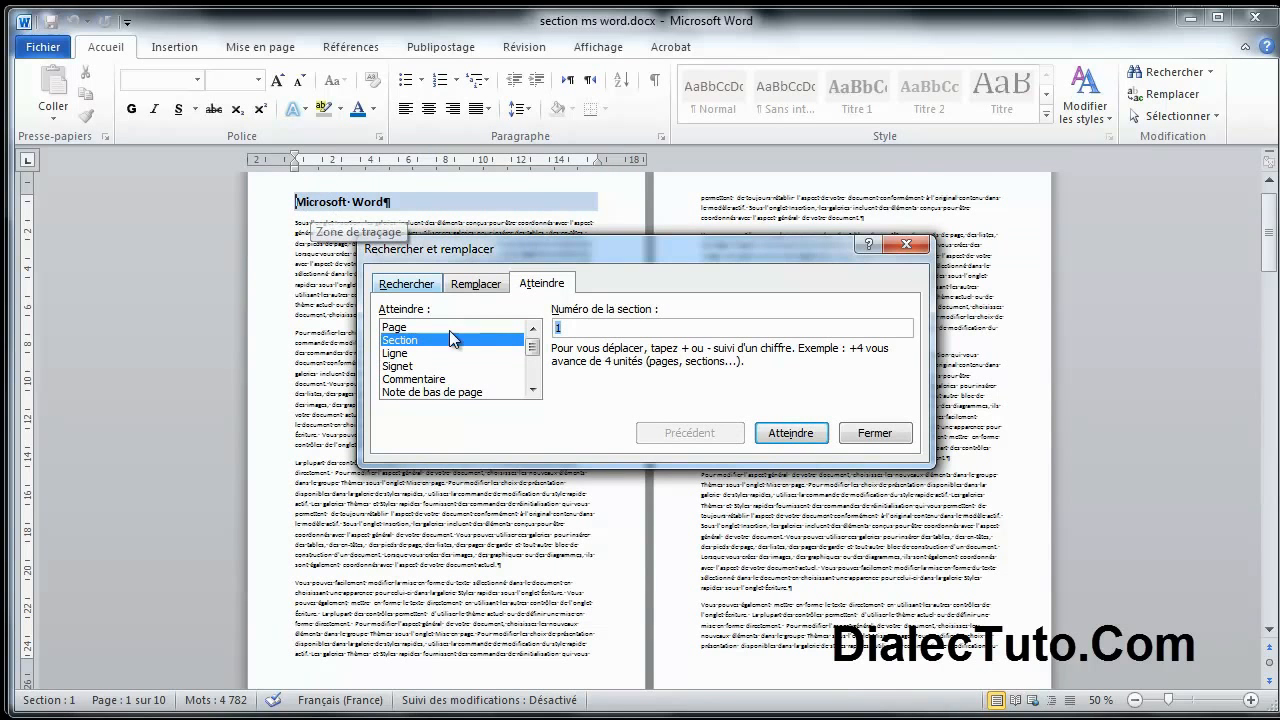
{"action": "type", "text": "2"}
{"action": "left_click", "coordinate": [789, 435]}
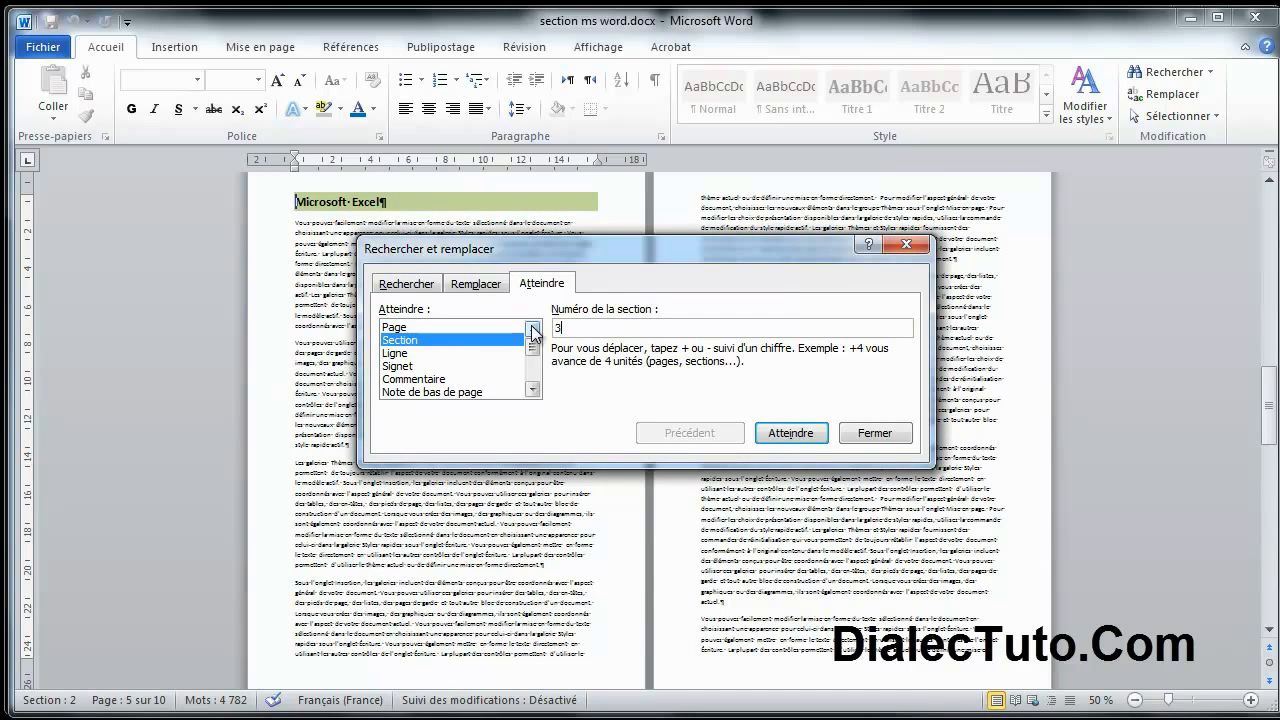
{"action": "left_click", "coordinate": [790, 432]}
{"action": "left_click", "coordinate": [872, 432]}
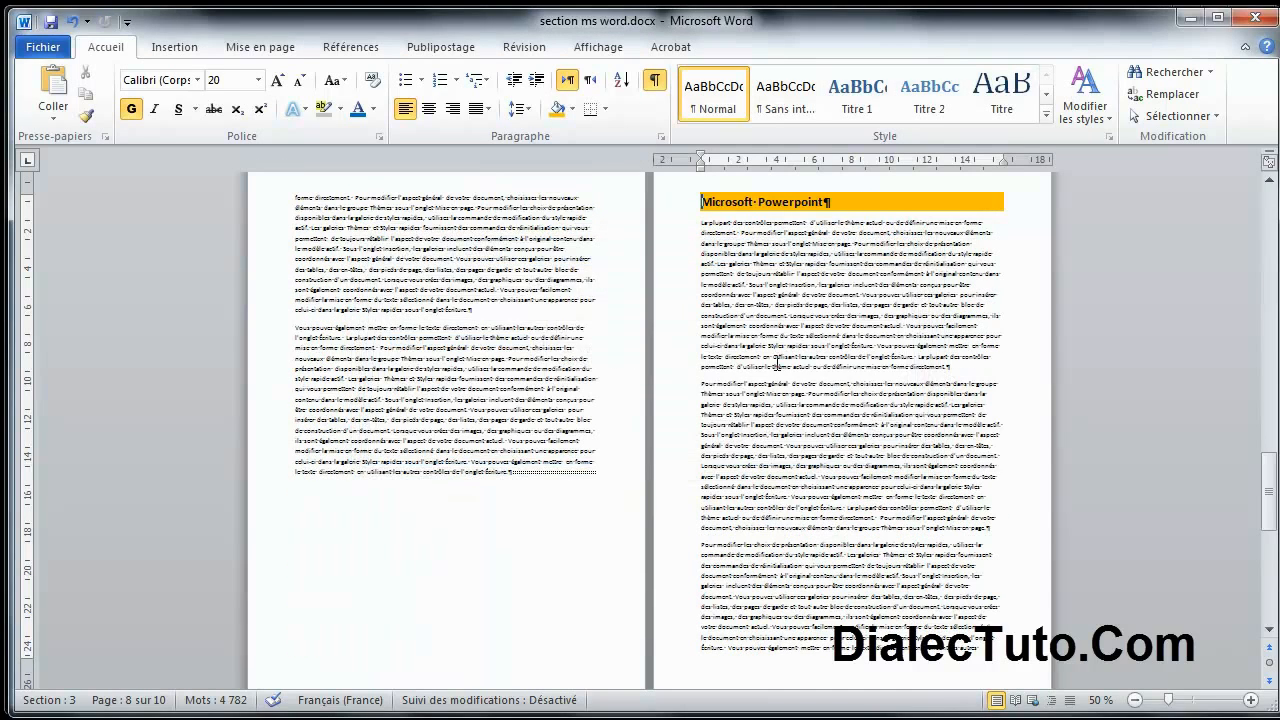
{"action": "left_click", "coordinate": [45, 700]}
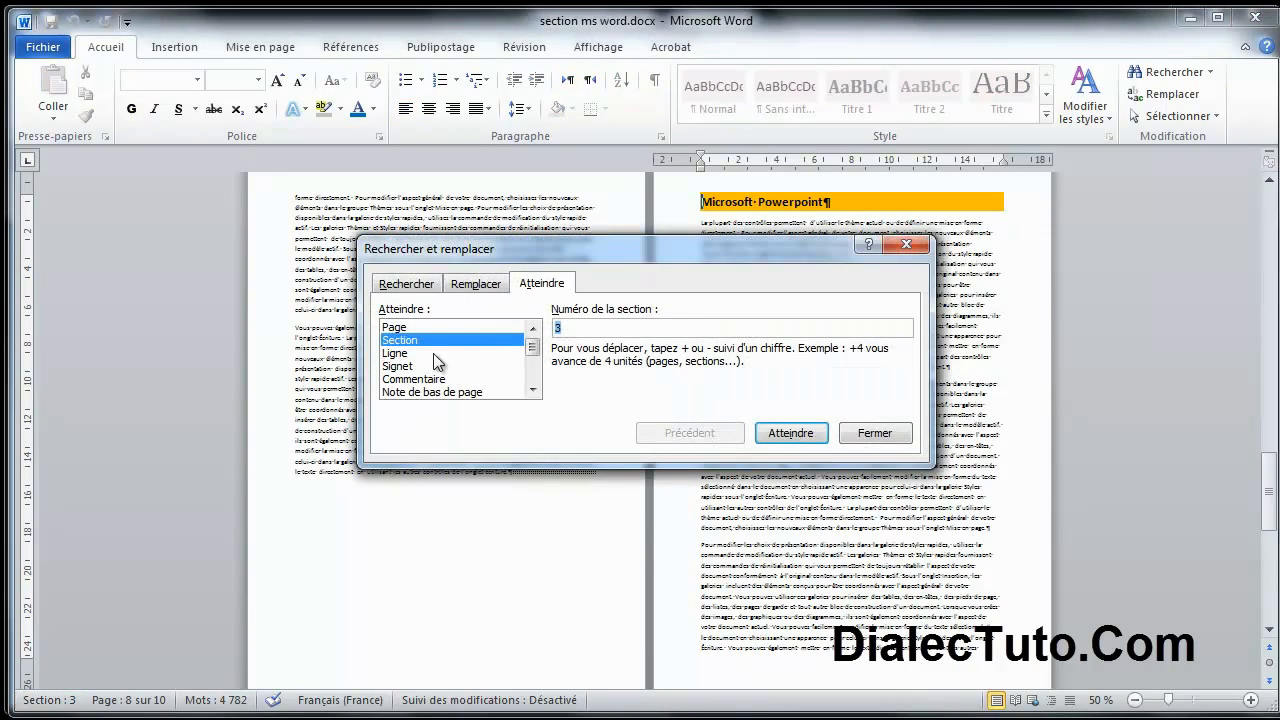
{"action": "left_click", "coordinate": [790, 432]}
{"action": "left_click", "coordinate": [893, 438]}
Step: Return to the Microsoft Word title on the first page and enlarge the view to 80%
{"action": "scroll", "coordinate": [825, 507], "scroll_direction": "up", "scroll_amount": 5}
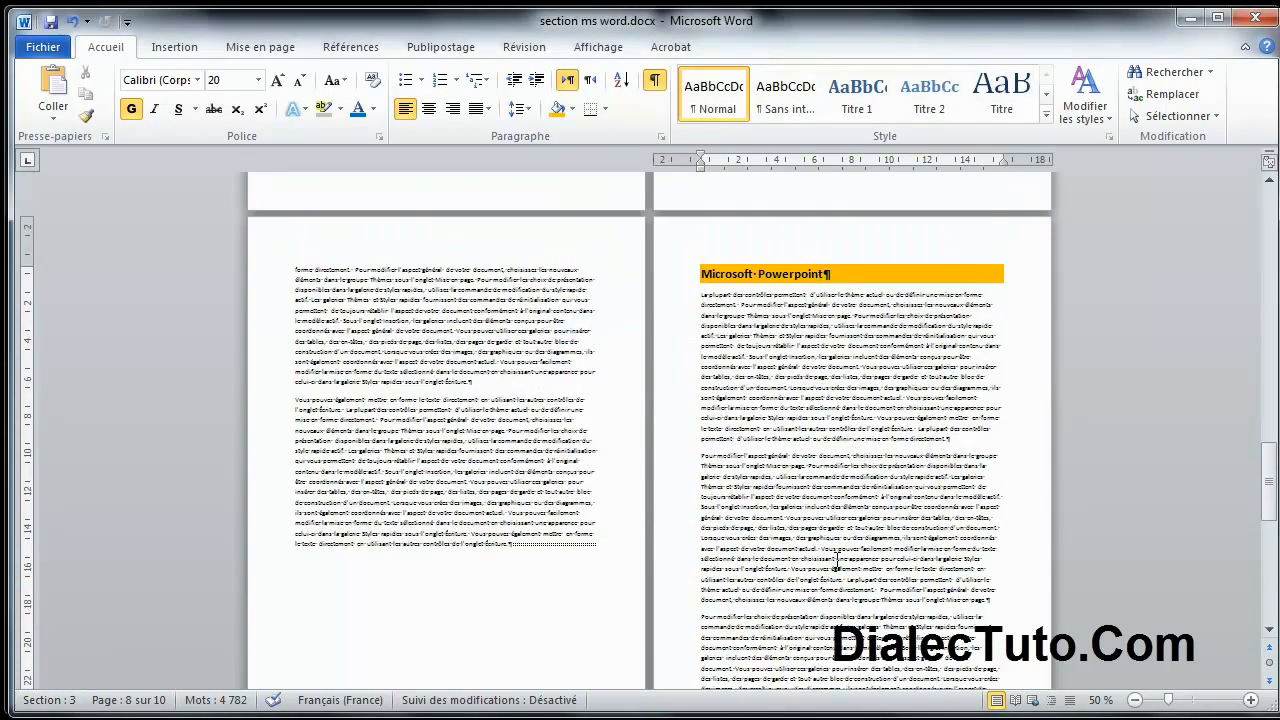
{"action": "scroll", "coordinate": [634, 400], "scroll_direction": "up", "scroll_amount": 15}
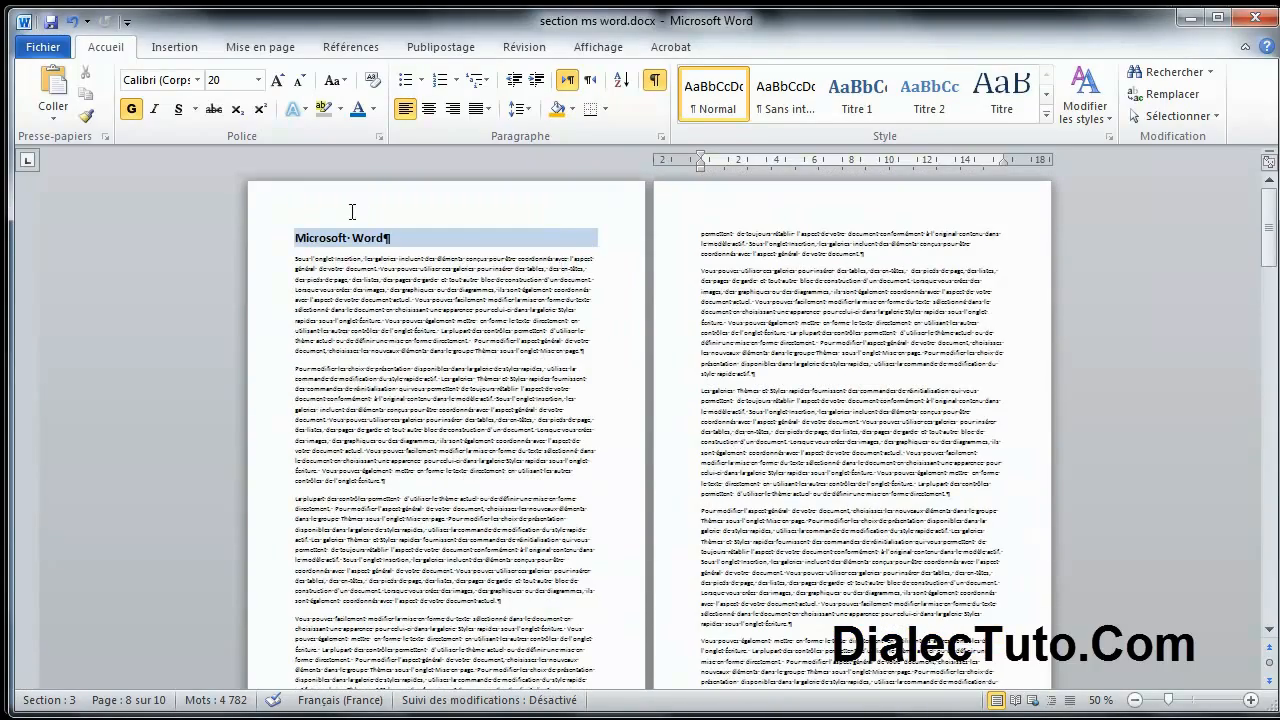
{"action": "left_click", "coordinate": [1251, 700]}
{"action": "left_click", "coordinate": [1251, 700]}
{"action": "left_click", "coordinate": [1251, 700]}
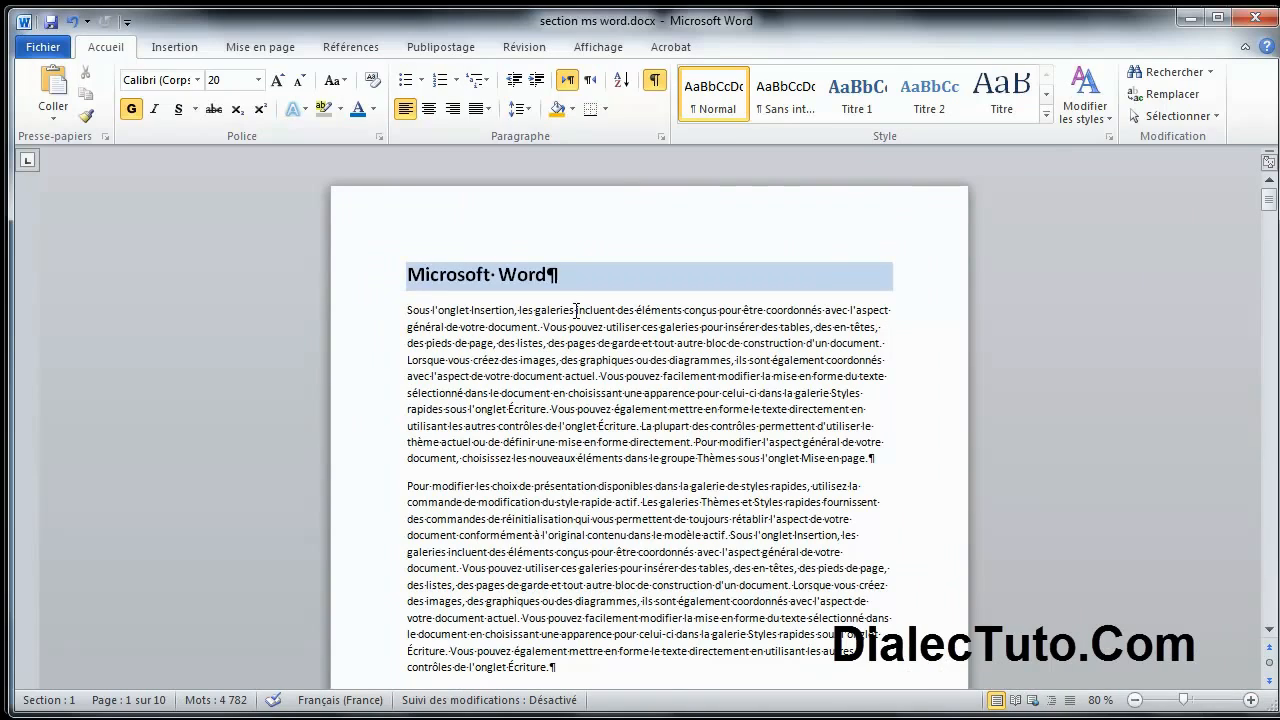
Step: Enter "Microsoft Word" in the header of section 1 on the first page
{"action": "double_click", "coordinate": [436, 236]}
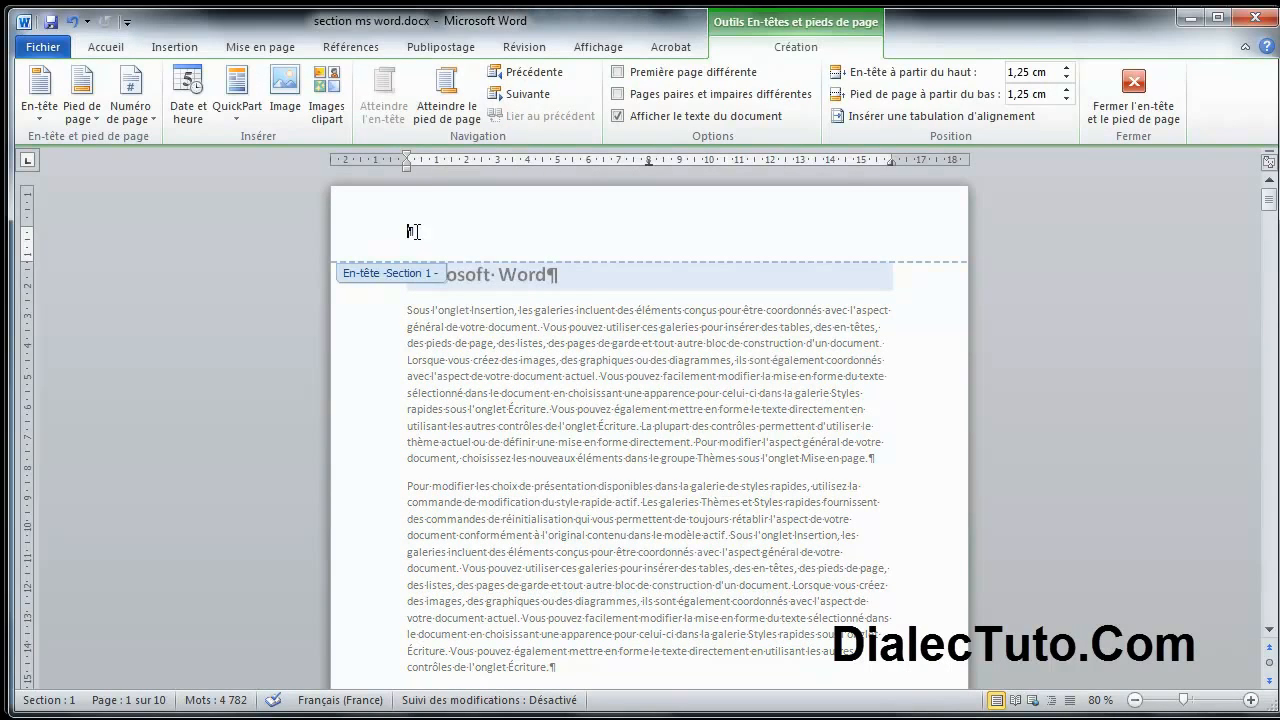
{"action": "left_click", "coordinate": [1125, 98]}
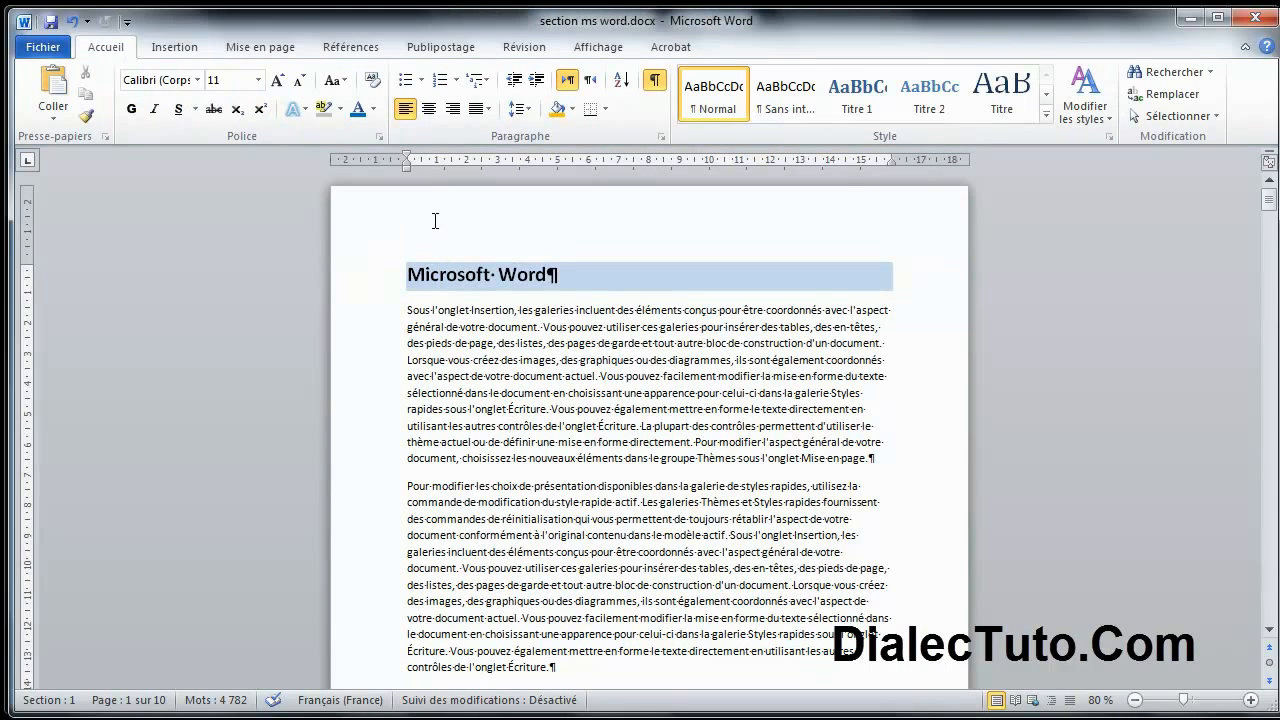
{"action": "double_click", "coordinate": [435, 221]}
{"action": "type", "text": "Microsoft Word"}
Step: Make the section 1 header text bold at size 14 and return to the document body
{"action": "left_click_drag", "start_coordinate": [416, 228], "coordinate": [490, 231]}
{"action": "left_click", "coordinate": [105, 47]}
{"action": "left_click", "coordinate": [131, 112]}
{"action": "left_click", "coordinate": [277, 80]}
{"action": "left_click", "coordinate": [277, 80]}
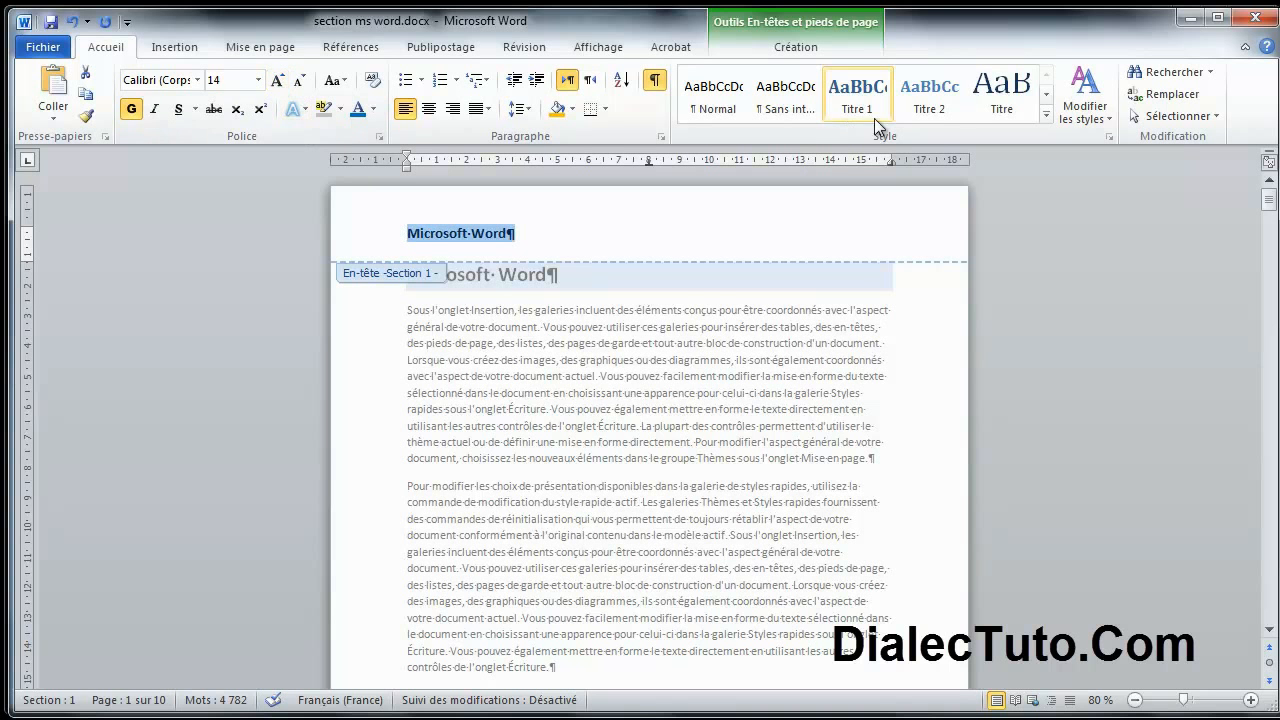
{"action": "left_click", "coordinate": [806, 52]}
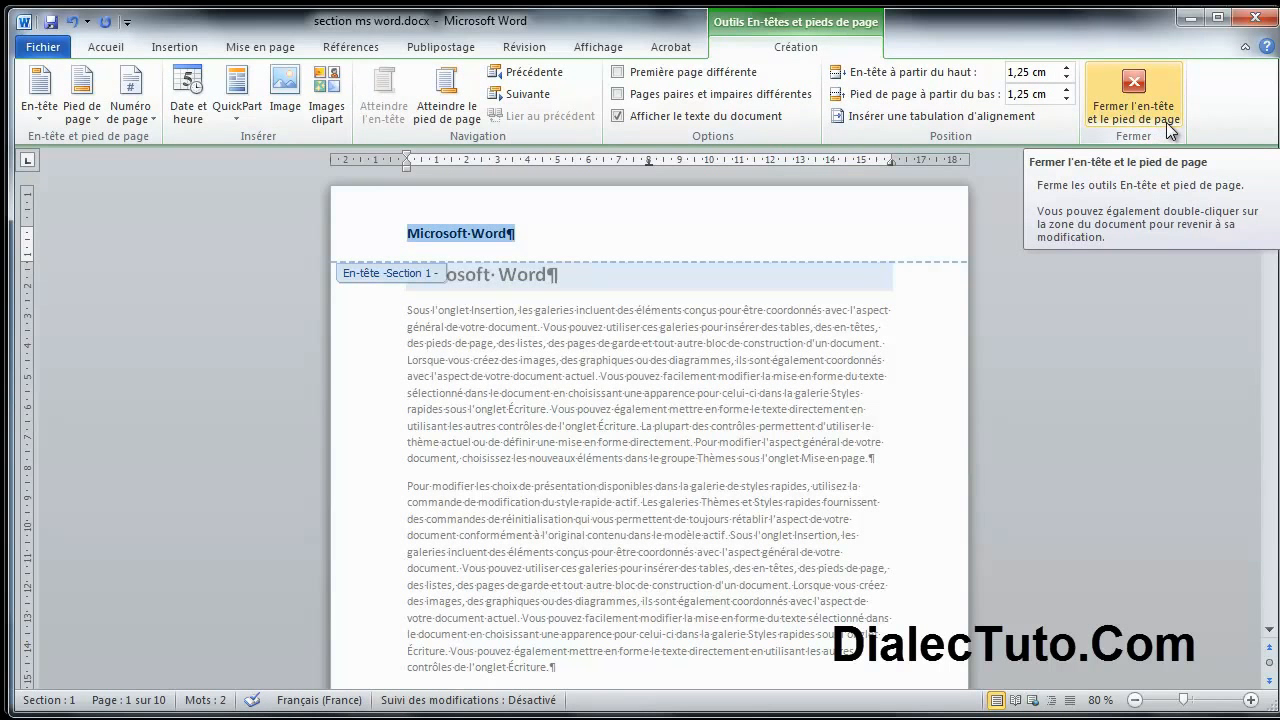
{"action": "double_click", "coordinate": [639, 420]}
Step: Reduce the view to 60% and check the page headers from the Word part through to the Microsoft Excel title
{"action": "scroll", "coordinate": [599, 368], "scroll_direction": "down", "scroll_amount": 1}
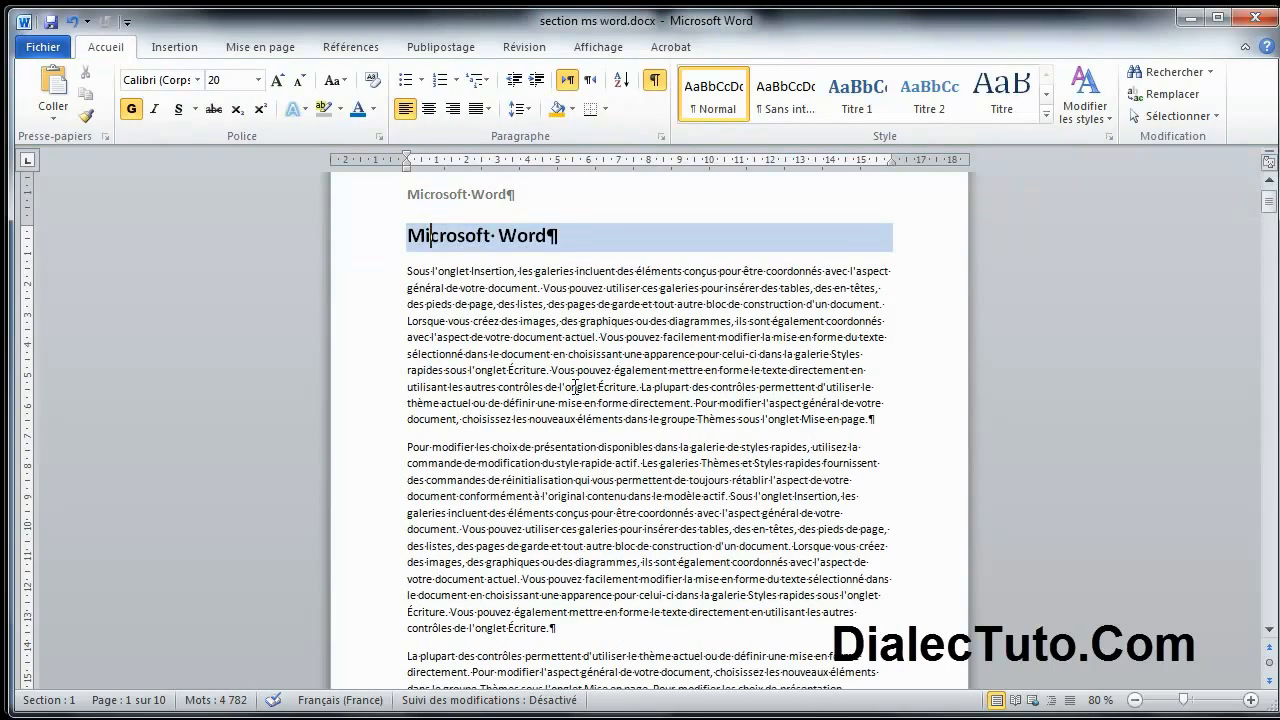
{"action": "left_click", "coordinate": [1135, 700]}
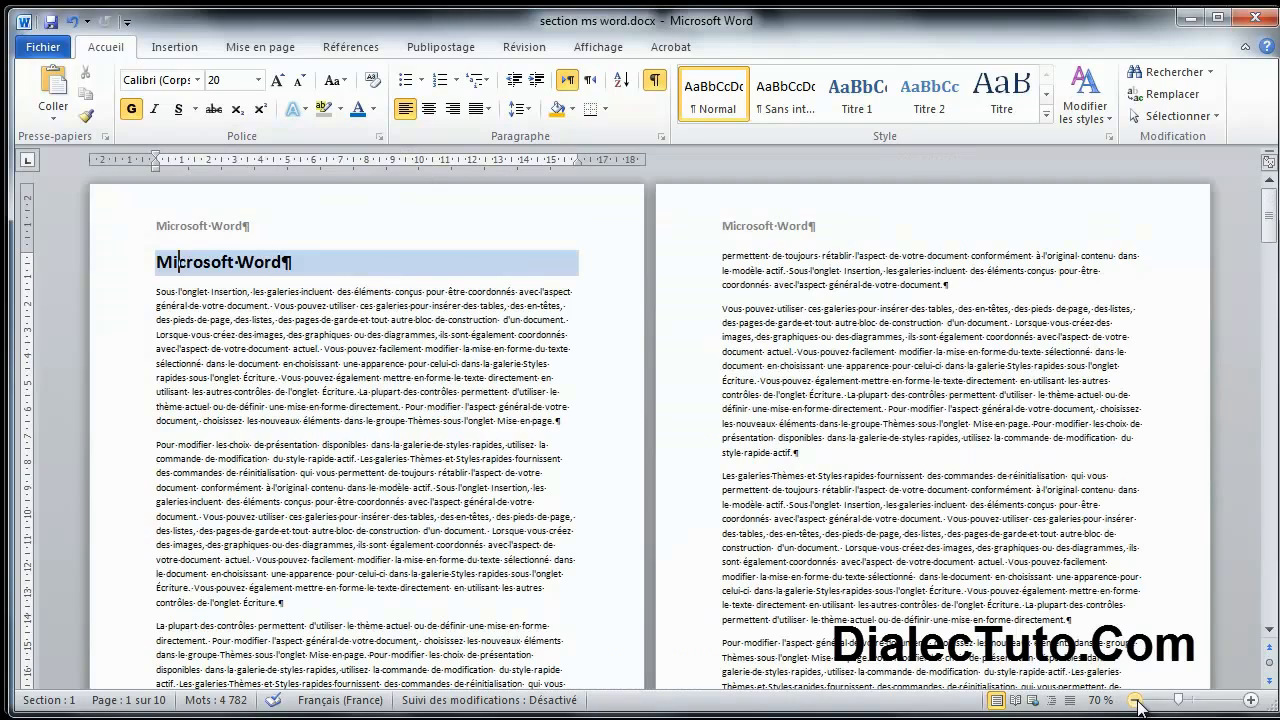
{"action": "left_click", "coordinate": [1135, 700]}
{"action": "scroll", "coordinate": [433, 368], "scroll_direction": "down", "scroll_amount": 10}
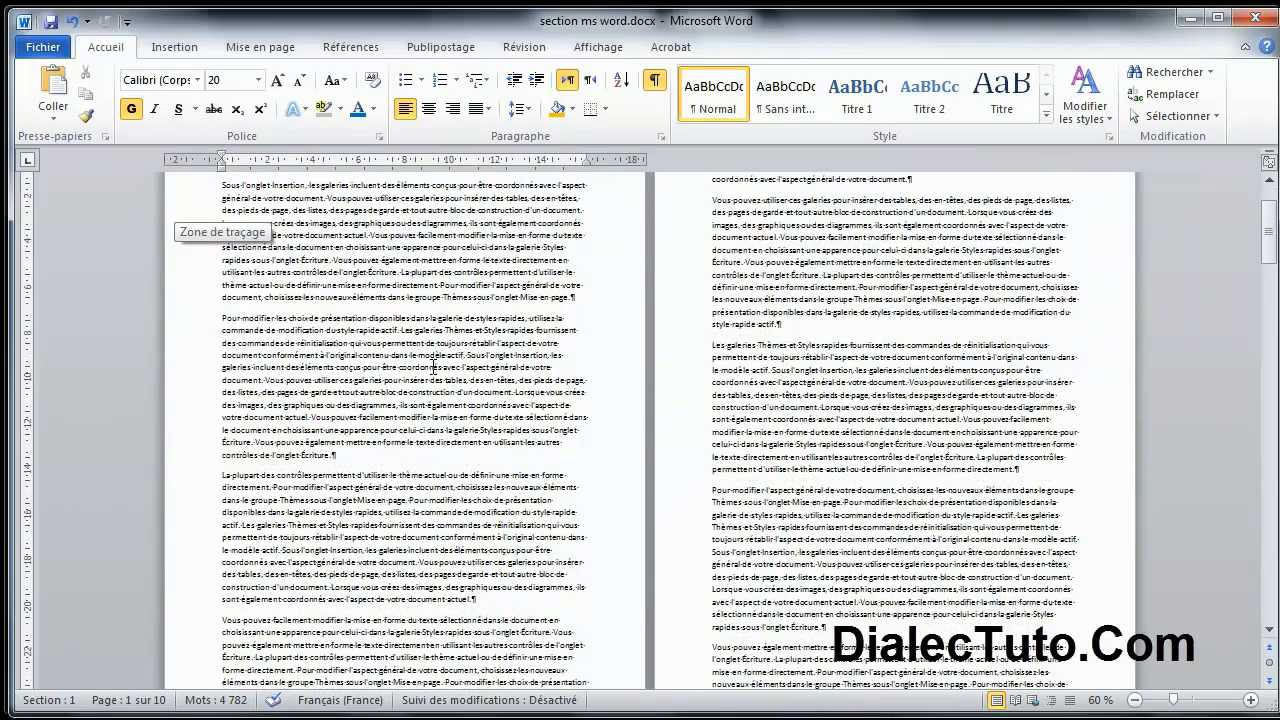
{"action": "scroll", "coordinate": [433, 368], "scroll_direction": "down", "scroll_amount": 20}
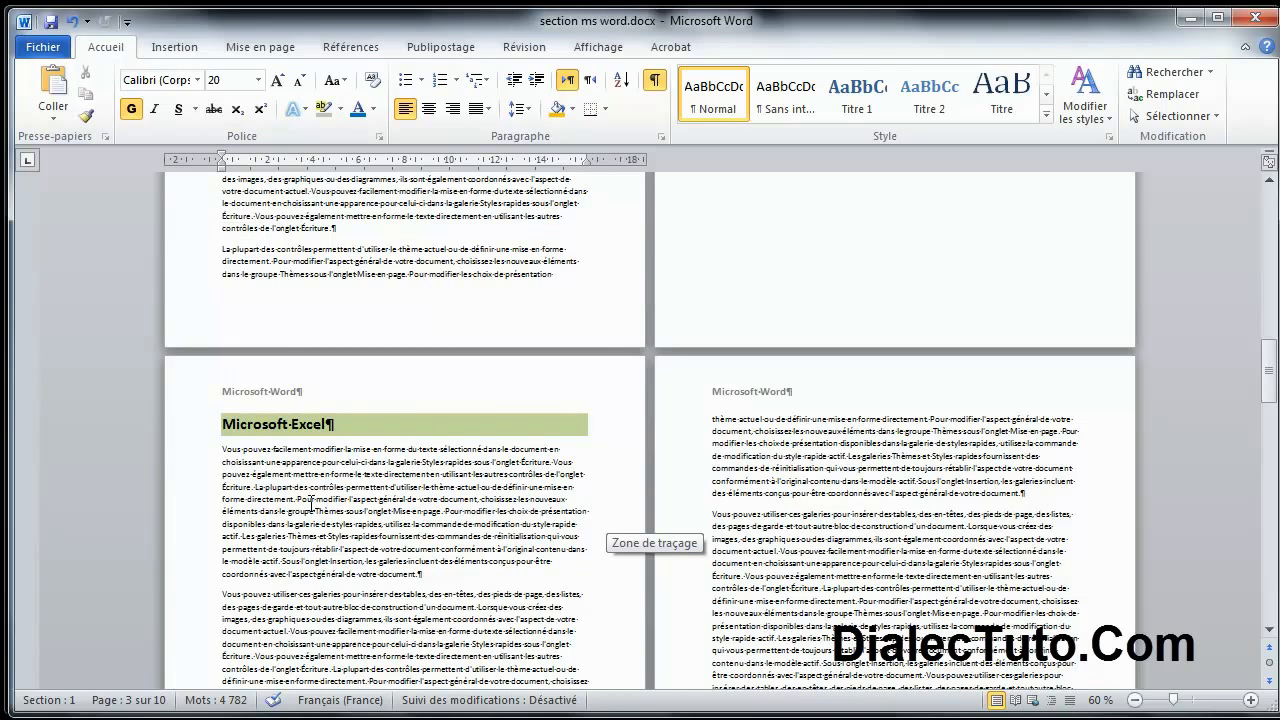
Step: Open the section 2 header on the Microsoft Excel page, compare it with section 1's header and unlink it from the previous section
{"action": "double_click", "coordinate": [294, 396]}
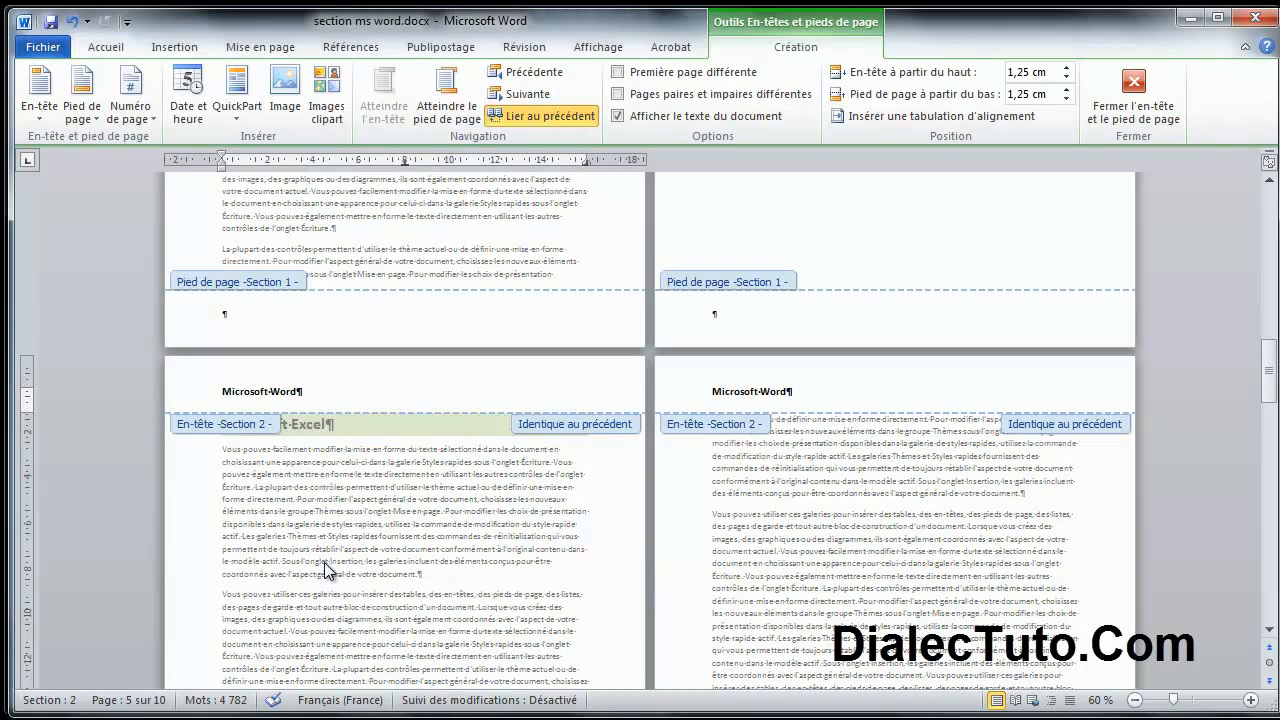
{"action": "triple_click", "coordinate": [291, 392]}
{"action": "left_click", "coordinate": [314, 399]}
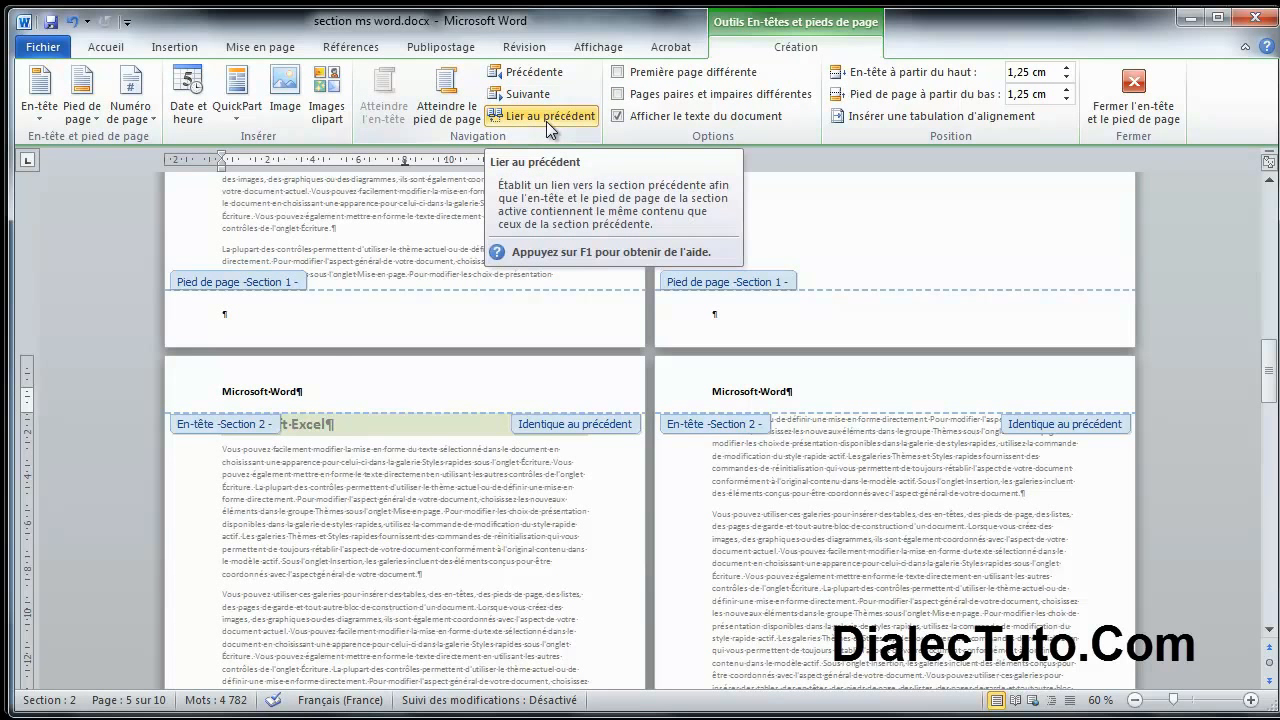
{"action": "double_click", "coordinate": [286, 392]}
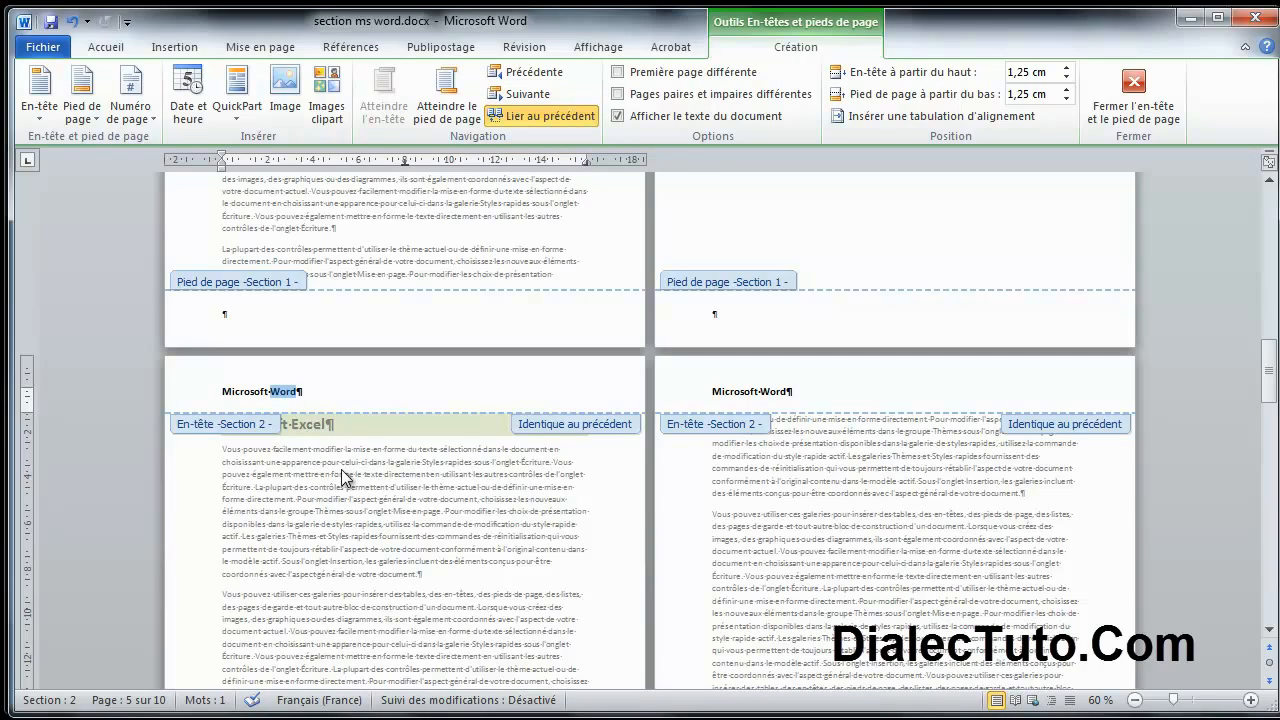
{"action": "scroll", "coordinate": [340, 480], "scroll_direction": "up", "scroll_amount": 5}
{"action": "scroll", "coordinate": [330, 490], "scroll_direction": "up", "scroll_amount": 3}
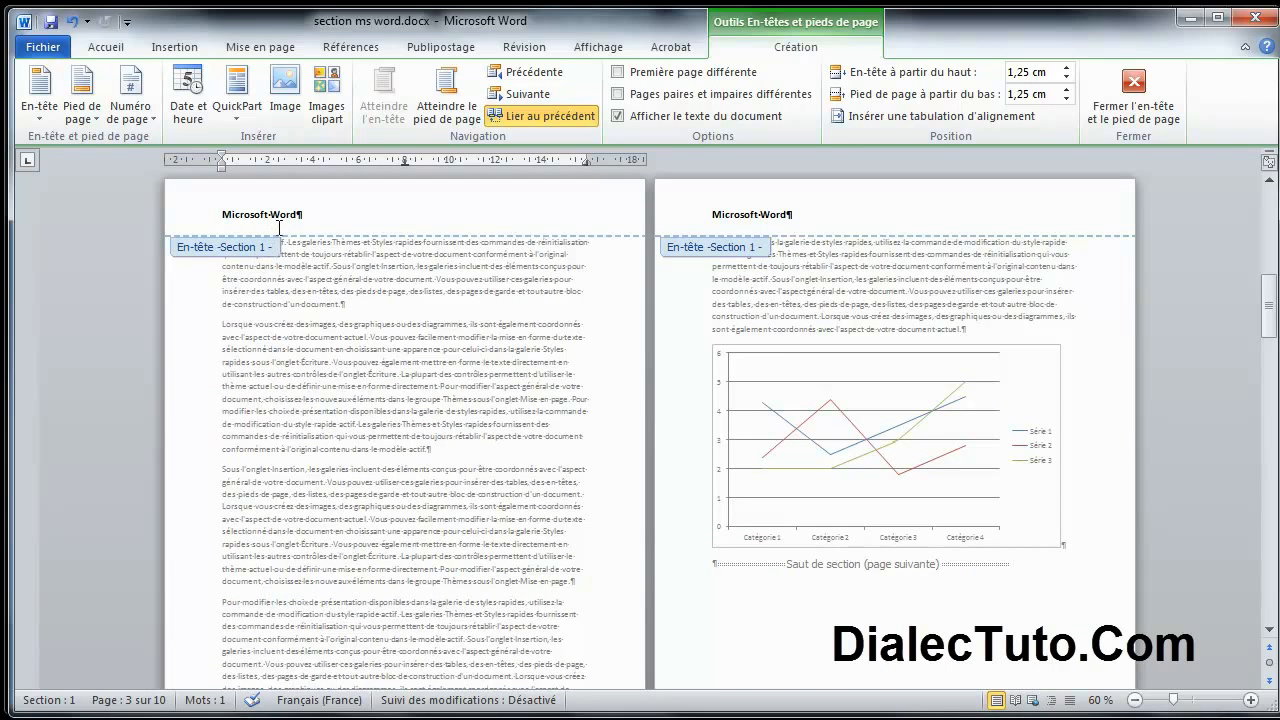
{"action": "scroll", "coordinate": [318, 360], "scroll_direction": "down", "scroll_amount": 9}
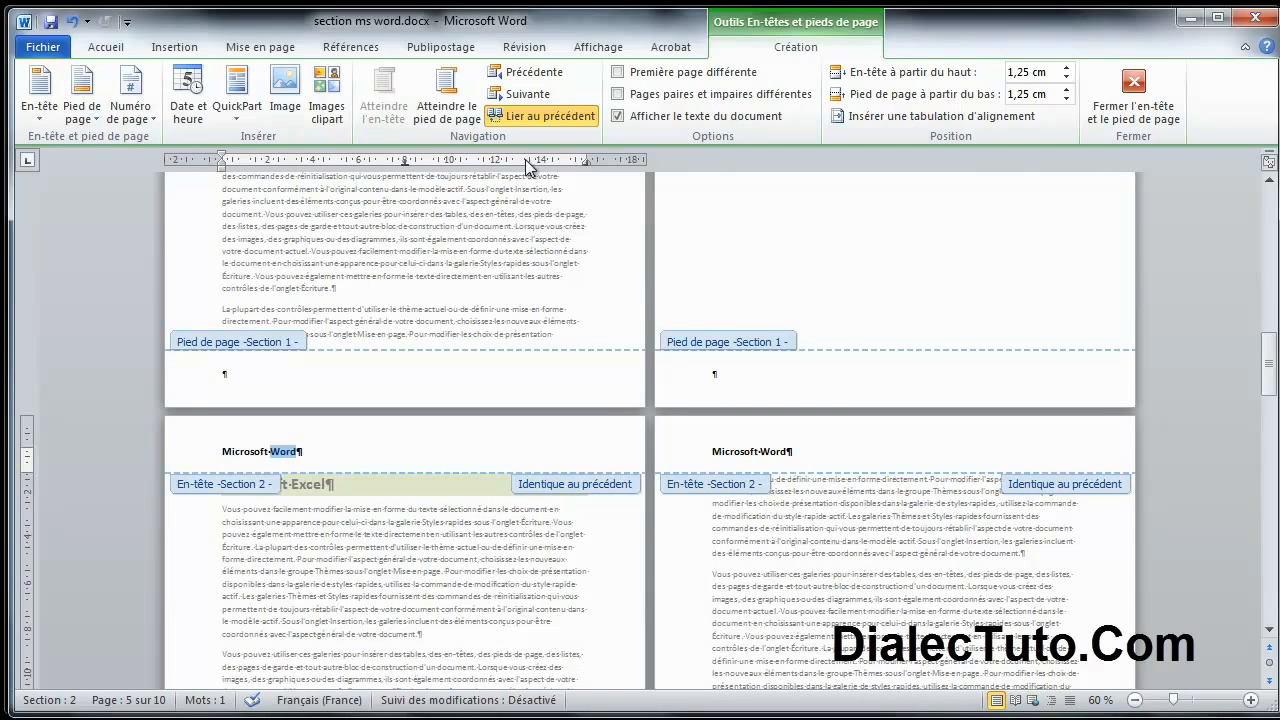
{"action": "left_click", "coordinate": [532, 119]}
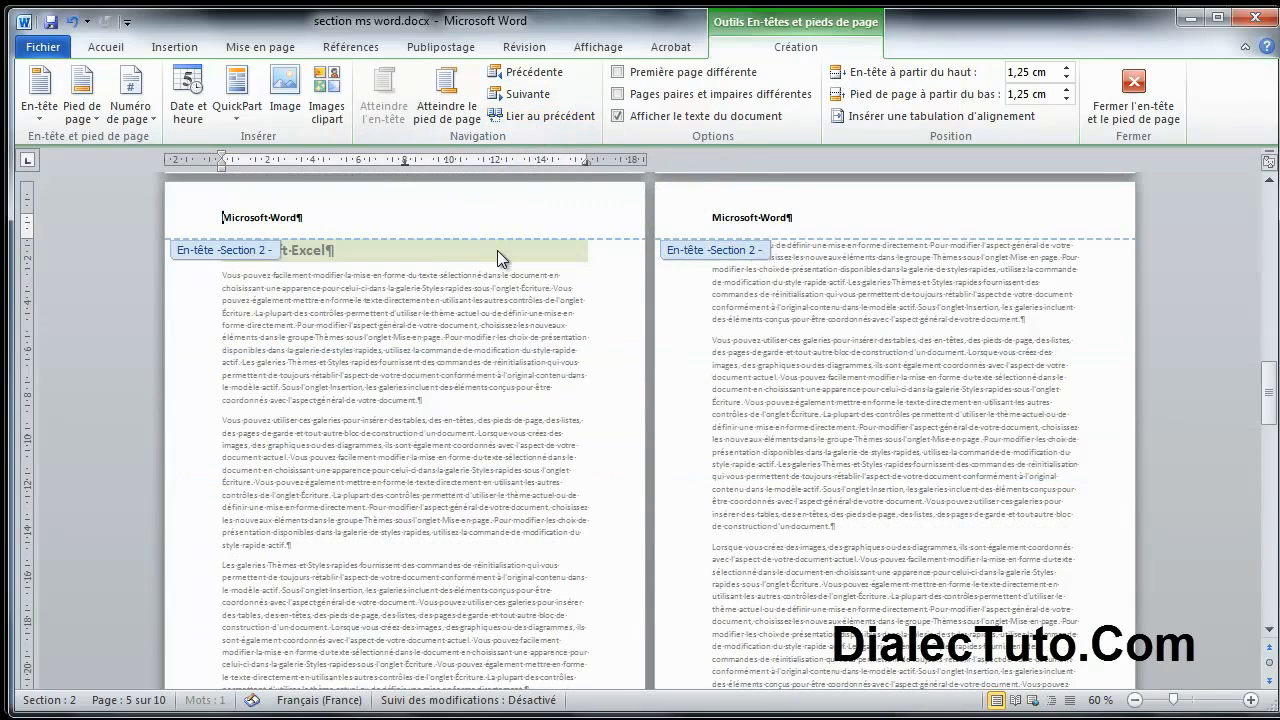
Step: Replace "Word" with "Excel" in the section 2 header and leave header editing
{"action": "double_click", "coordinate": [288, 218]}
{"action": "type", "text": "Excel"}
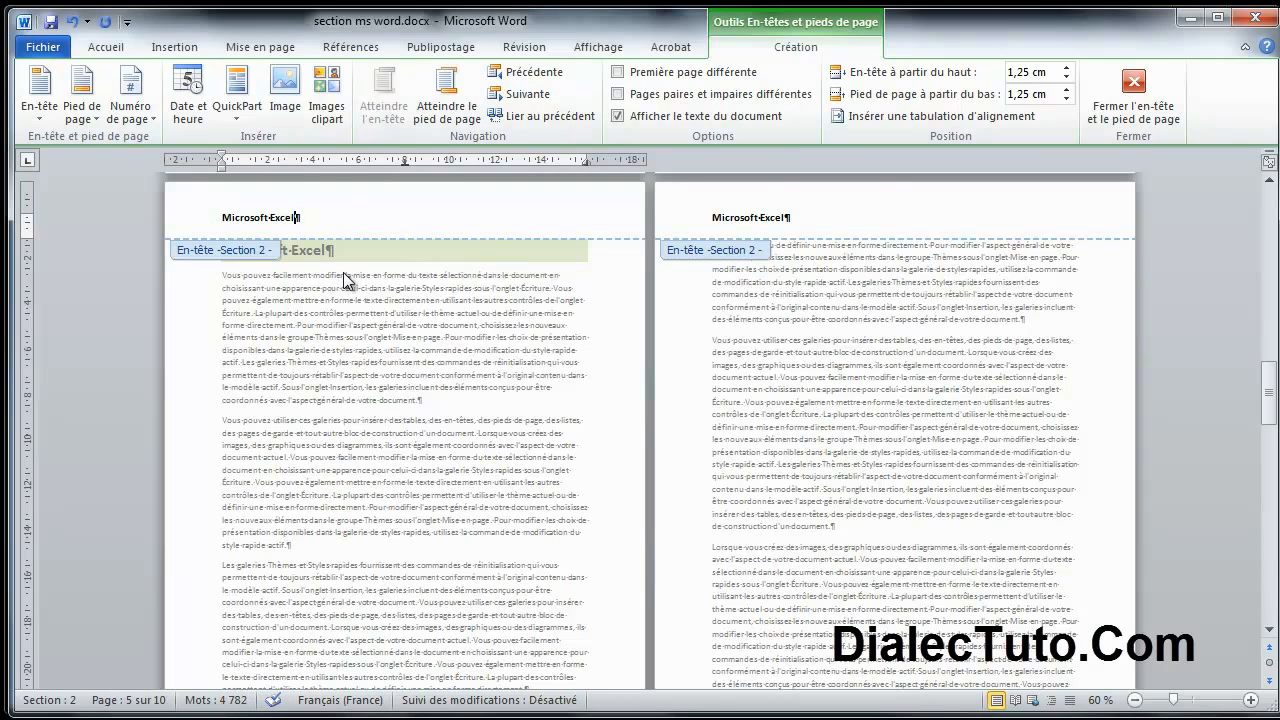
{"action": "left_click", "coordinate": [1138, 112]}
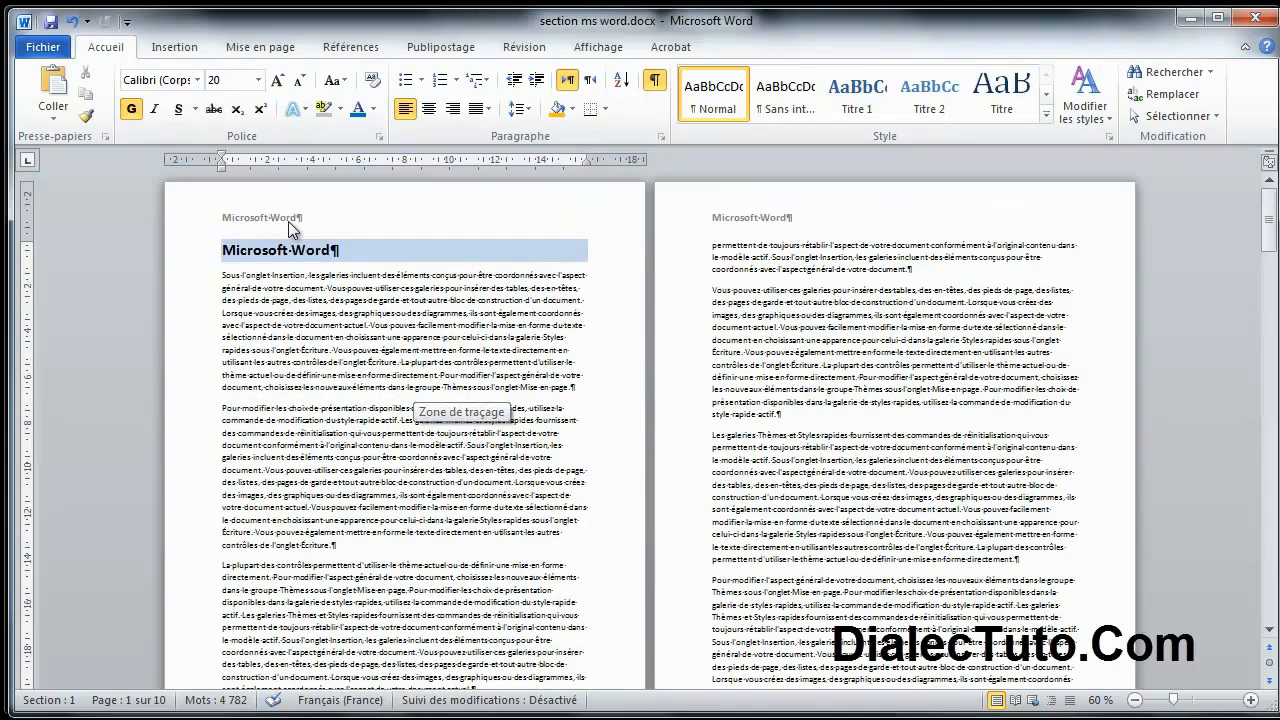
Step: Open the section 3 header on the Microsoft Powerpoint page and unlink it from the previous section
{"action": "scroll", "coordinate": [377, 390], "scroll_direction": "down", "scroll_amount": 10}
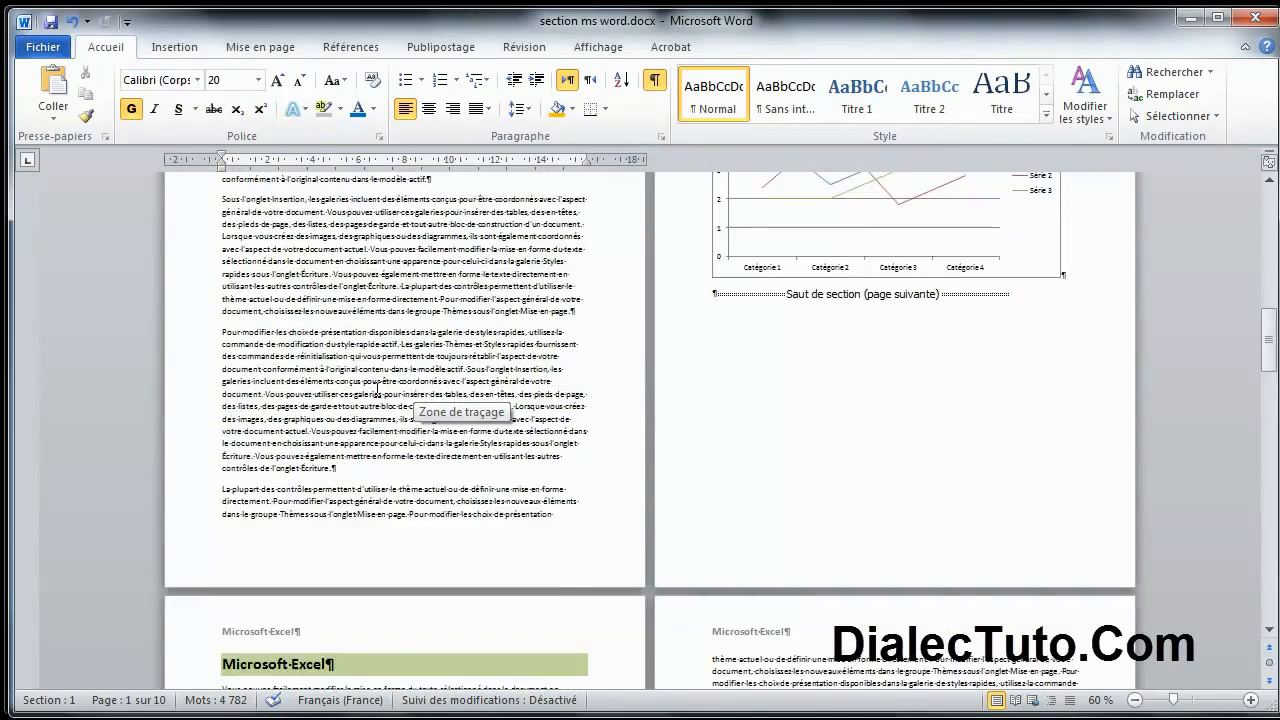
{"action": "scroll", "coordinate": [378, 388], "scroll_direction": "down", "scroll_amount": 3}
{"action": "scroll", "coordinate": [280, 497], "scroll_direction": "down", "scroll_amount": 1}
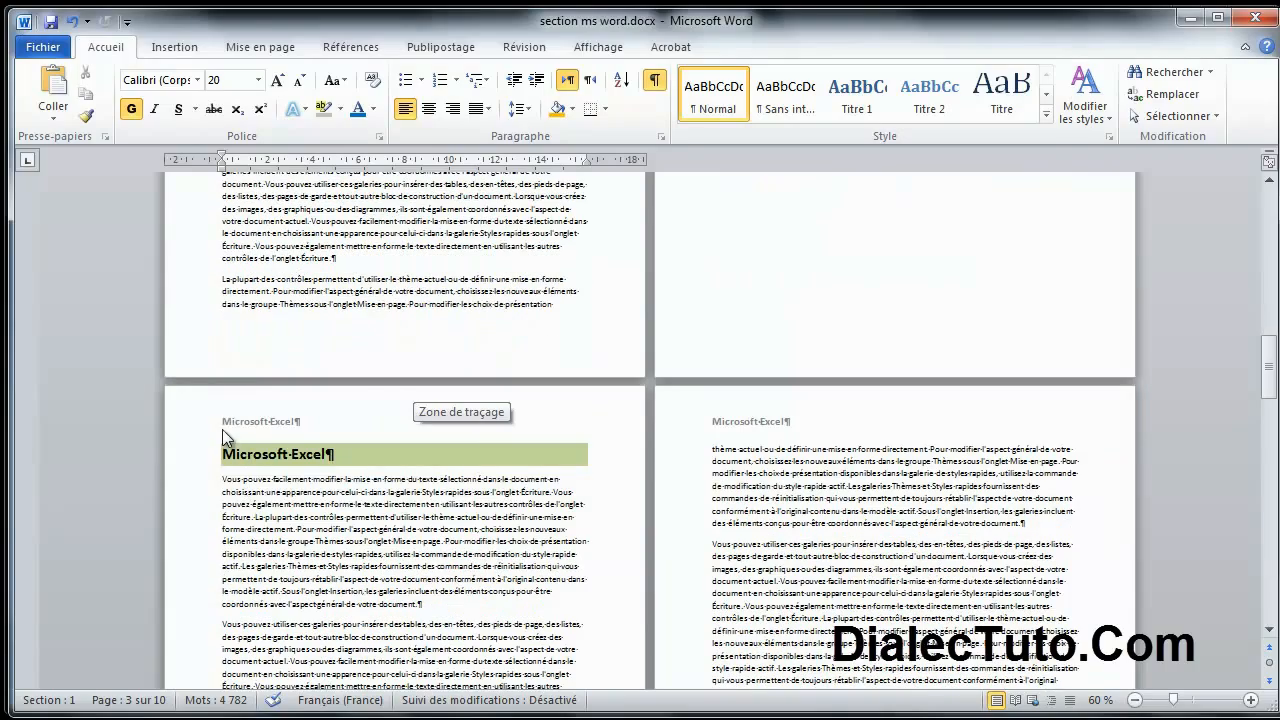
{"action": "scroll", "coordinate": [286, 422], "scroll_direction": "down", "scroll_amount": 12}
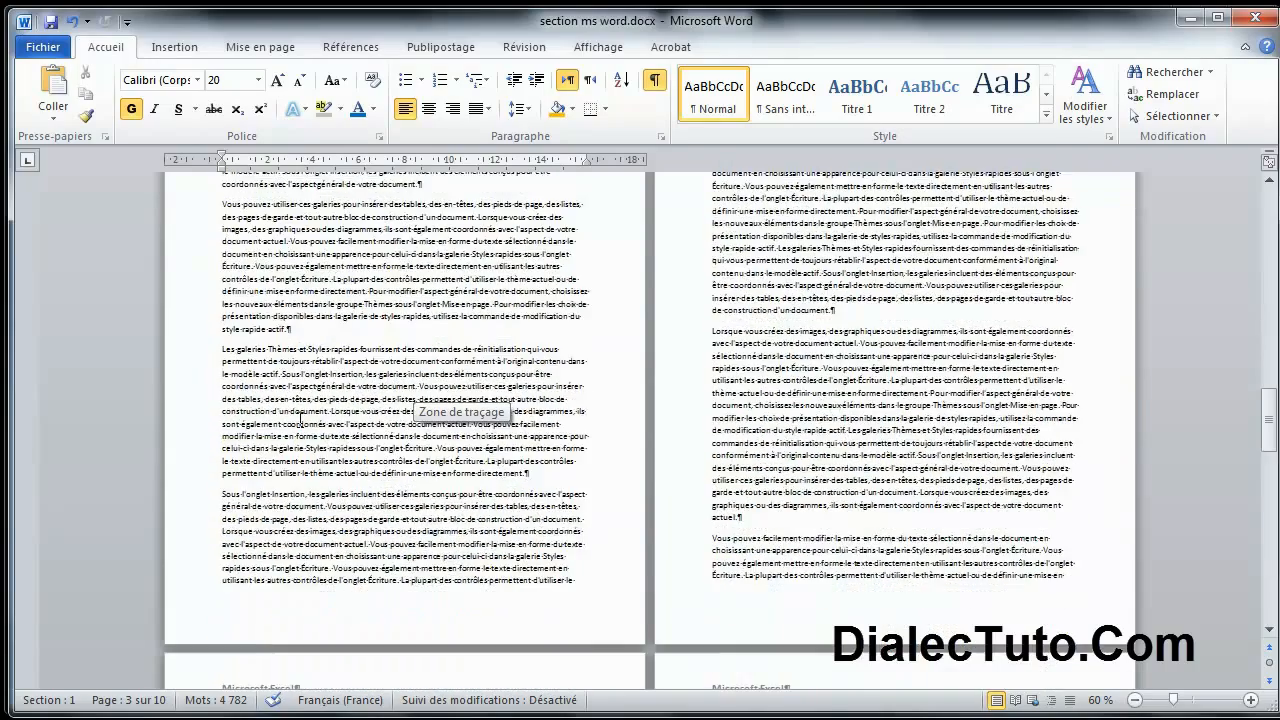
{"action": "scroll", "coordinate": [300, 420], "scroll_direction": "down", "scroll_amount": 3}
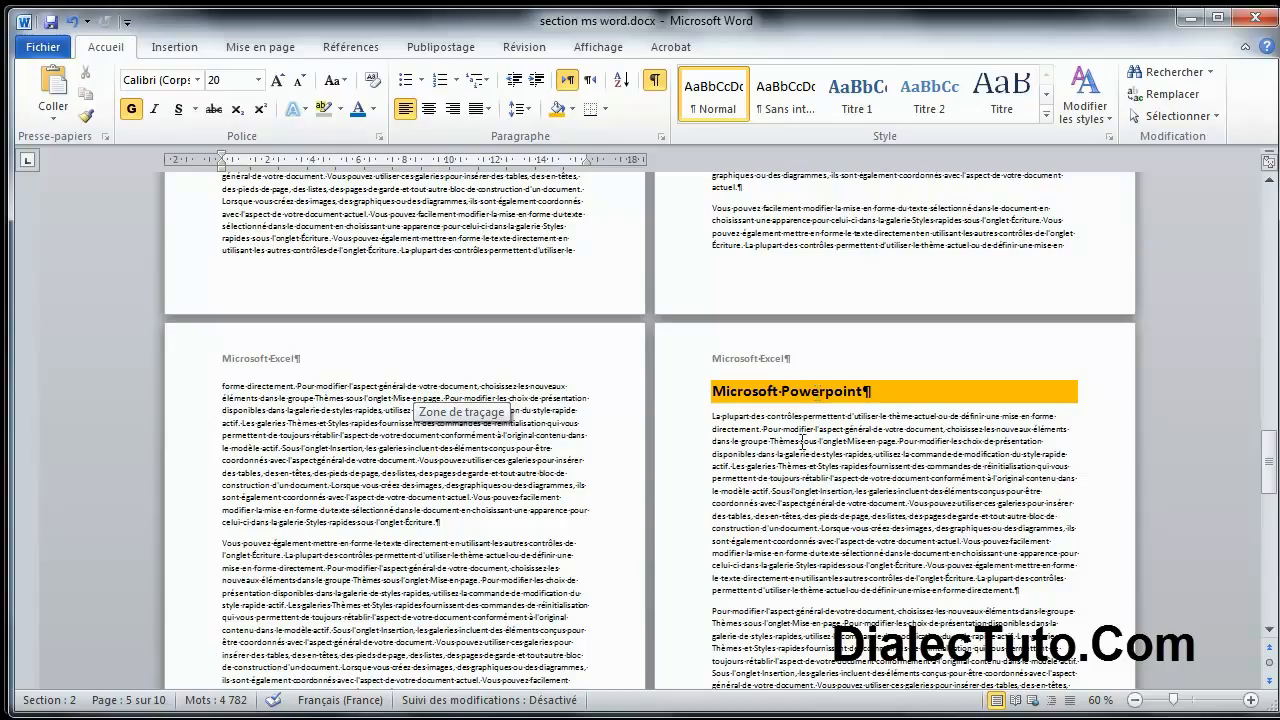
{"action": "double_click", "coordinate": [758, 355]}
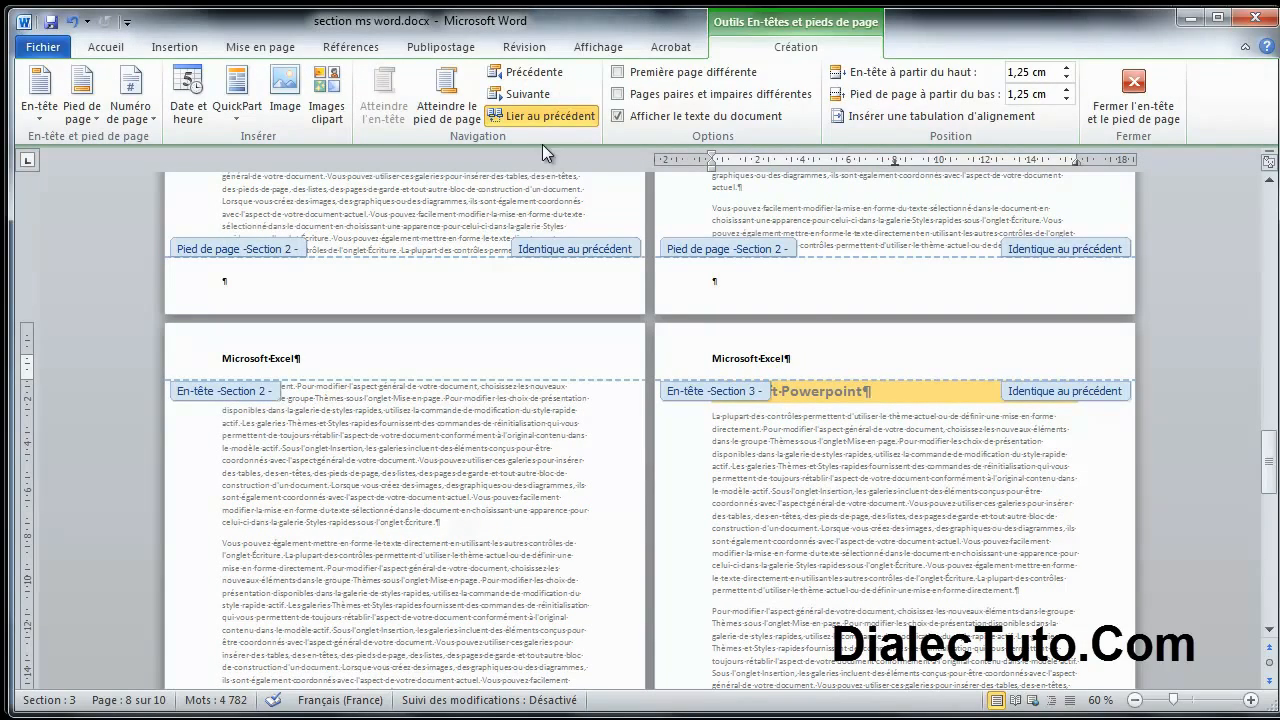
{"action": "left_click", "coordinate": [534, 116]}
Step: Replace "Excel" with "Powerpoint" in the section 3 header and leave header editing
{"action": "double_click", "coordinate": [779, 218]}
{"action": "type", "text": "Powerpoi"}
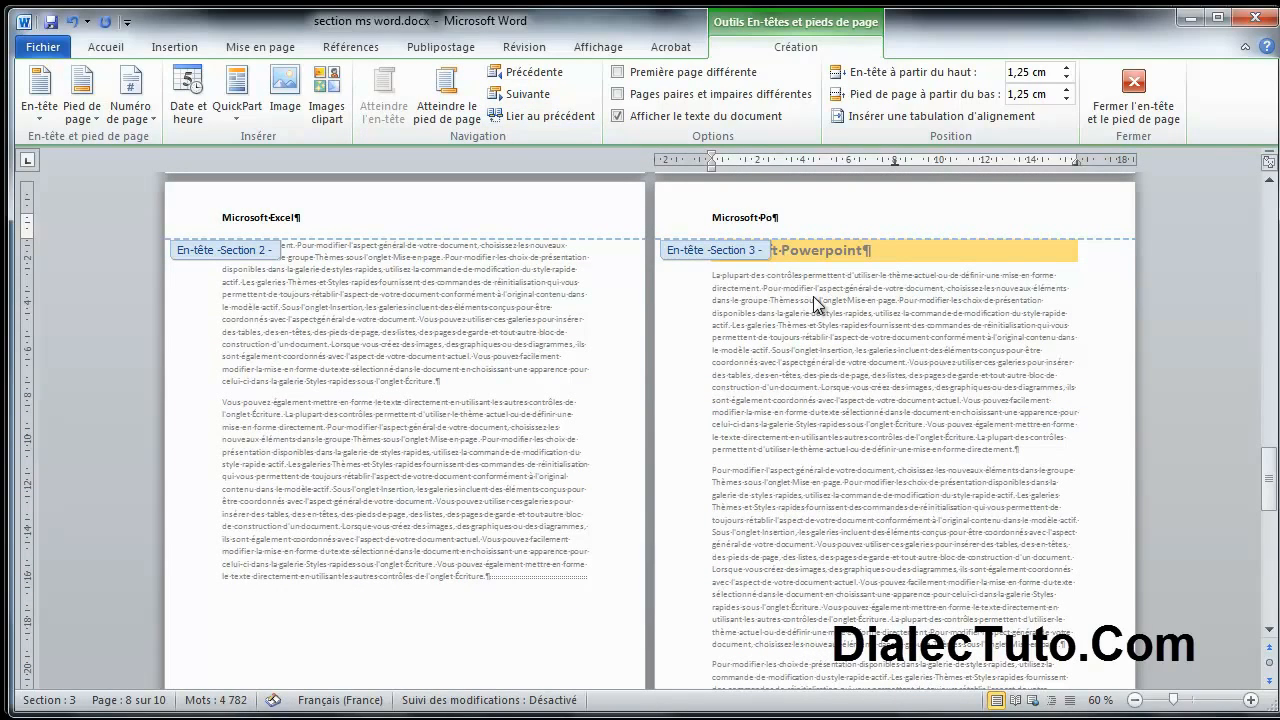
{"action": "type", "text": "nt"}
{"action": "left_click", "coordinate": [1133, 98]}
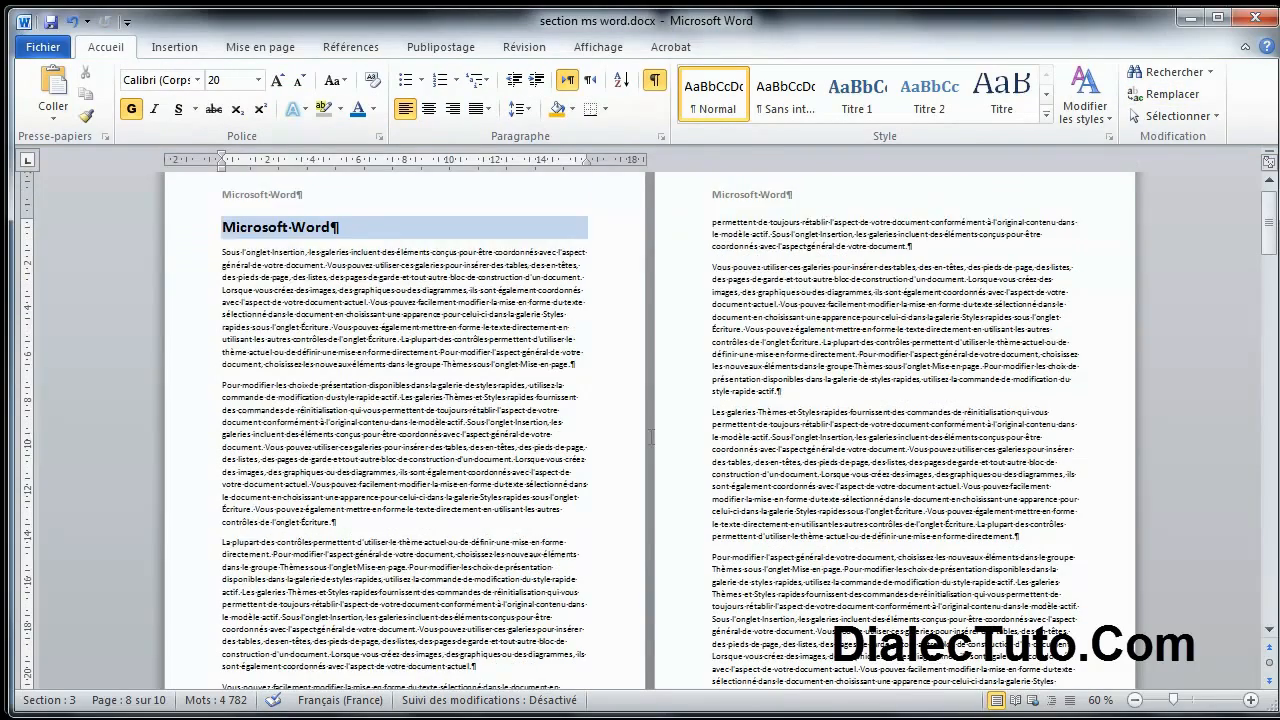
Step: Check the page headers across the Word, Excel and Powerpoint parts, and return to the chart page
{"action": "scroll", "coordinate": [235, 222], "scroll_direction": "up", "scroll_amount": 1}
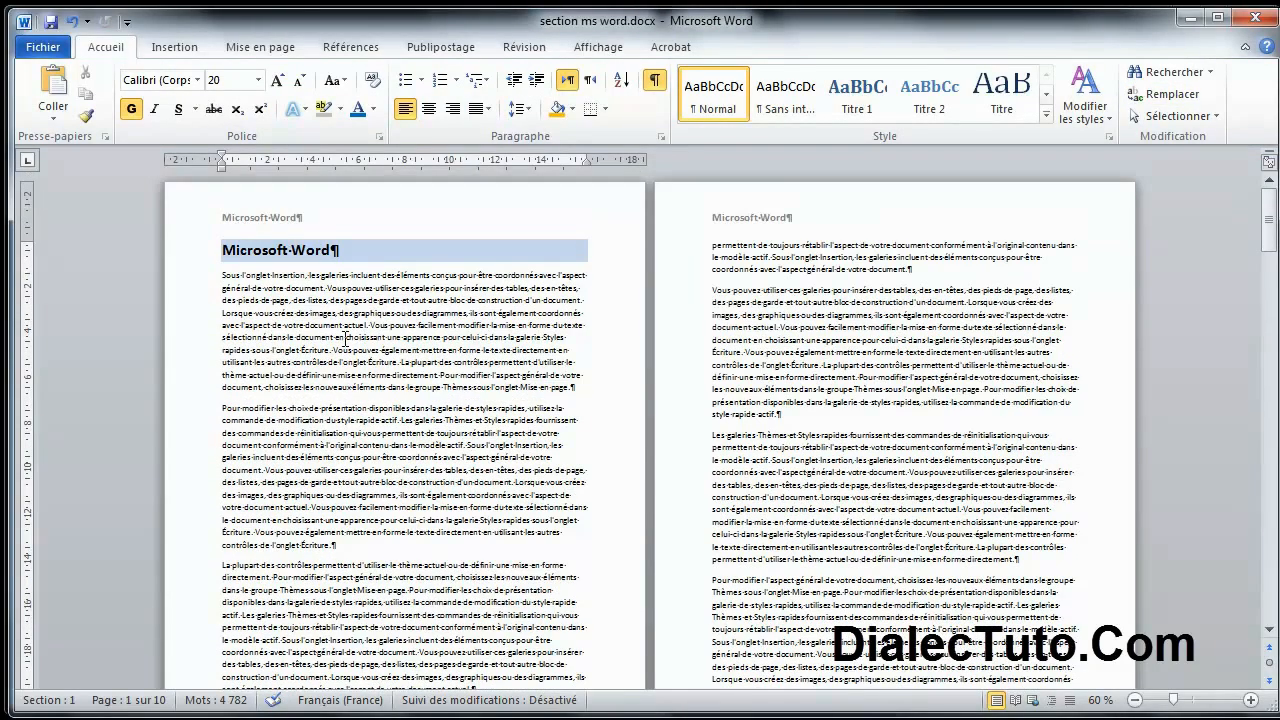
{"action": "scroll", "coordinate": [300, 300], "scroll_direction": "down", "scroll_amount": 20}
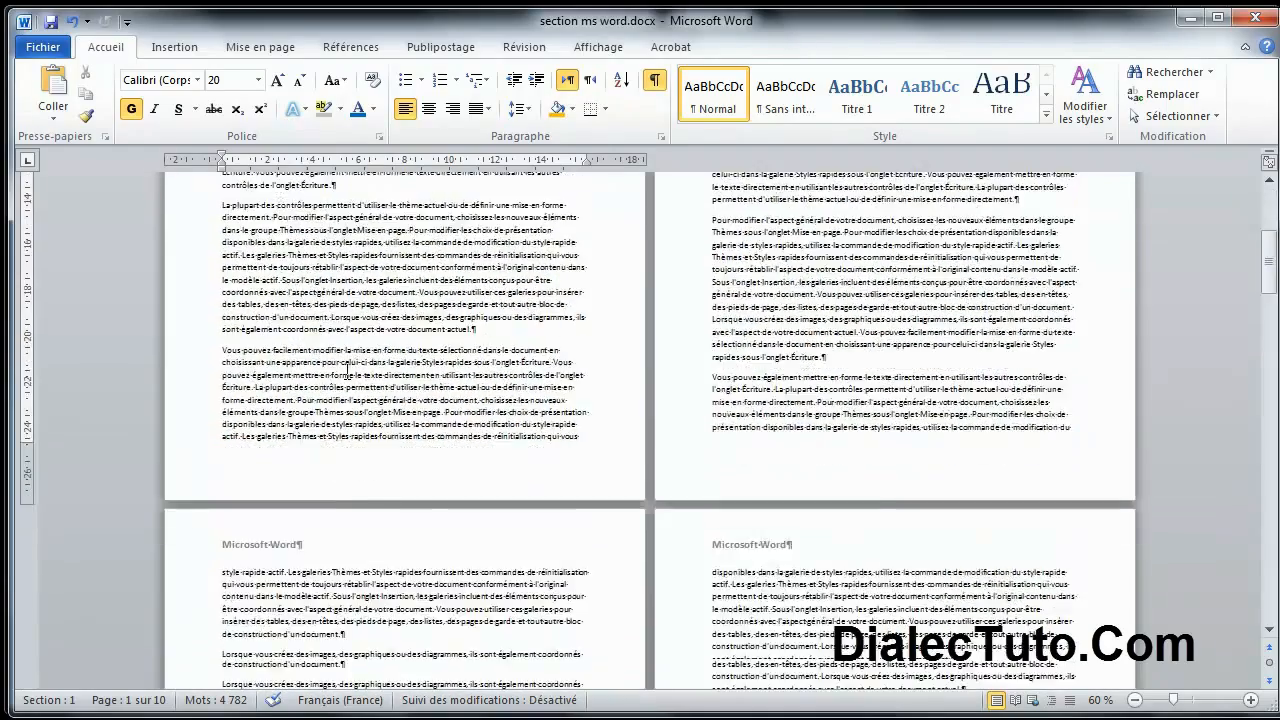
{"action": "scroll", "coordinate": [348, 371], "scroll_direction": "down", "scroll_amount": 5}
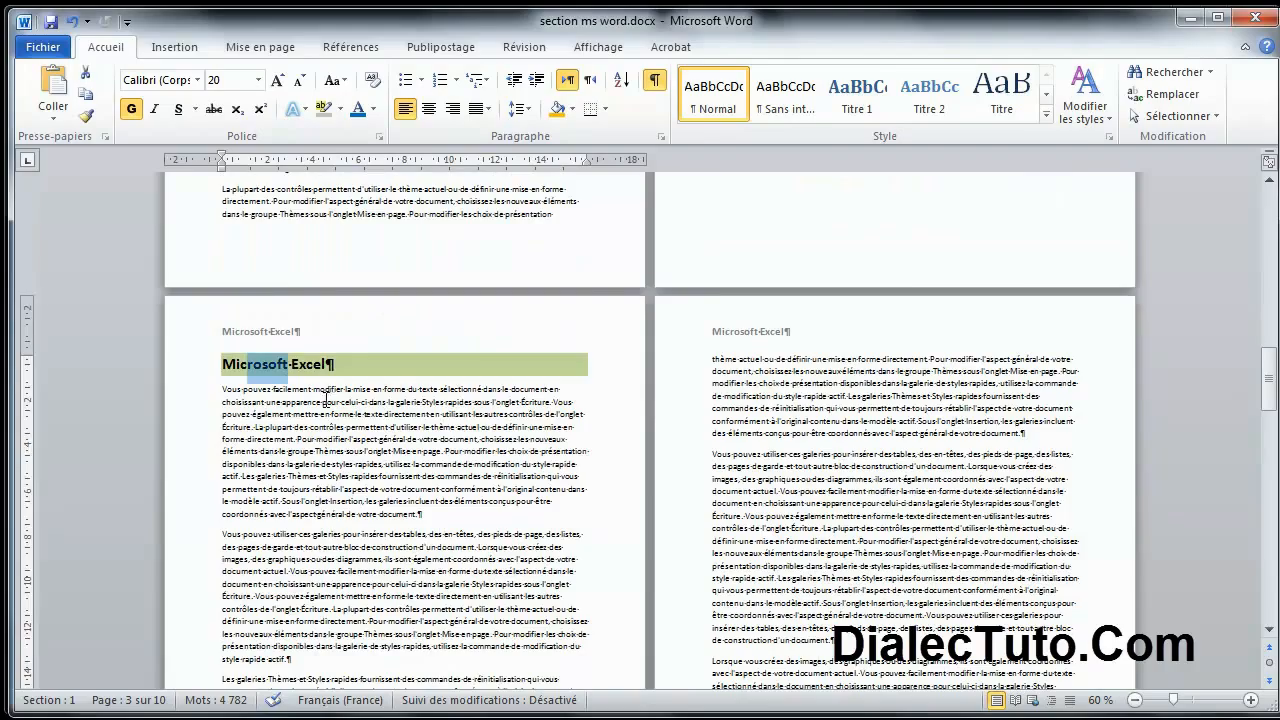
{"action": "scroll", "coordinate": [256, 374], "scroll_direction": "down", "scroll_amount": 14}
{"action": "scroll", "coordinate": [838, 345], "scroll_direction": "down", "scroll_amount": 1}
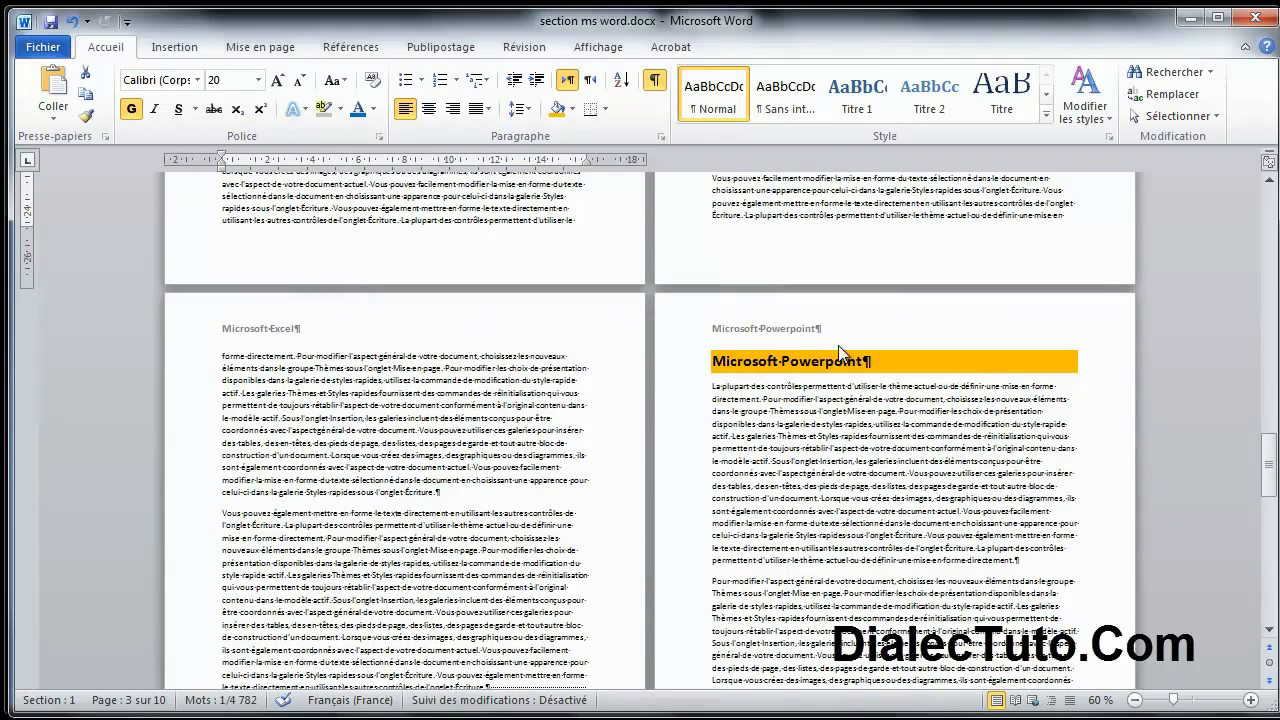
{"action": "triple_click", "coordinate": [730, 368]}
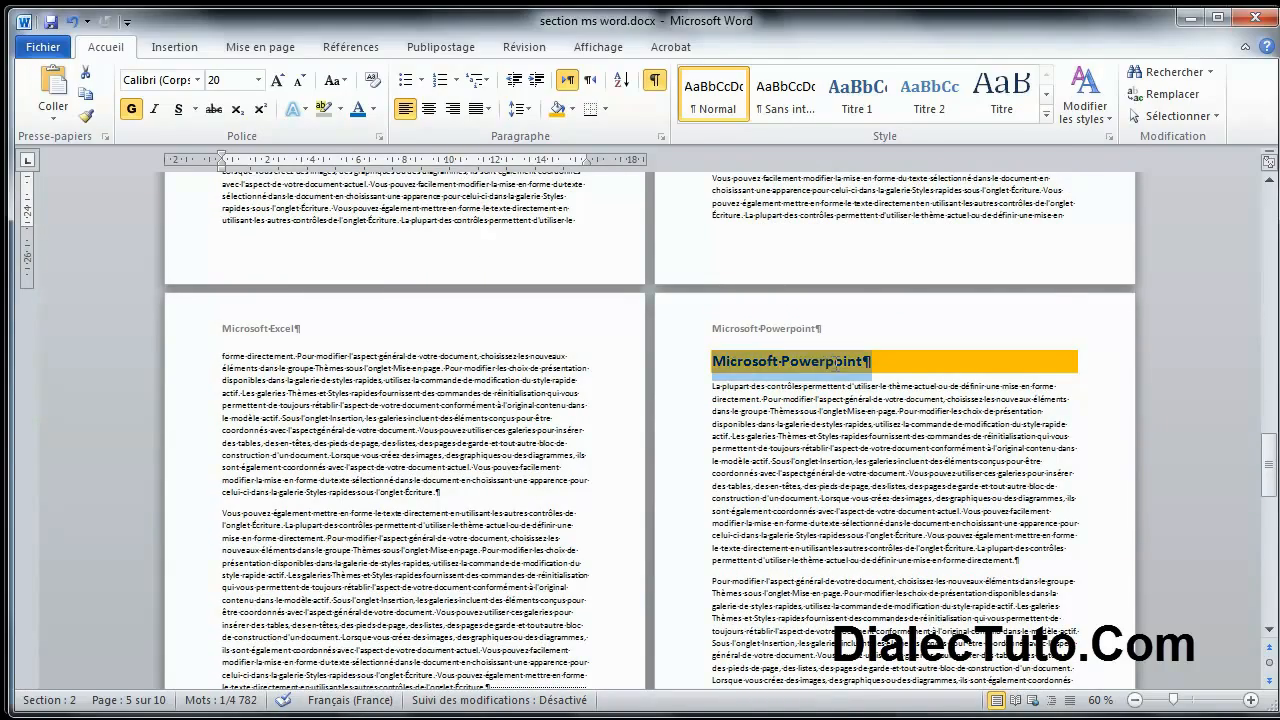
{"action": "scroll", "coordinate": [800, 460], "scroll_direction": "down", "scroll_amount": 6}
{"action": "scroll", "coordinate": [790, 459], "scroll_direction": "up", "scroll_amount": 15}
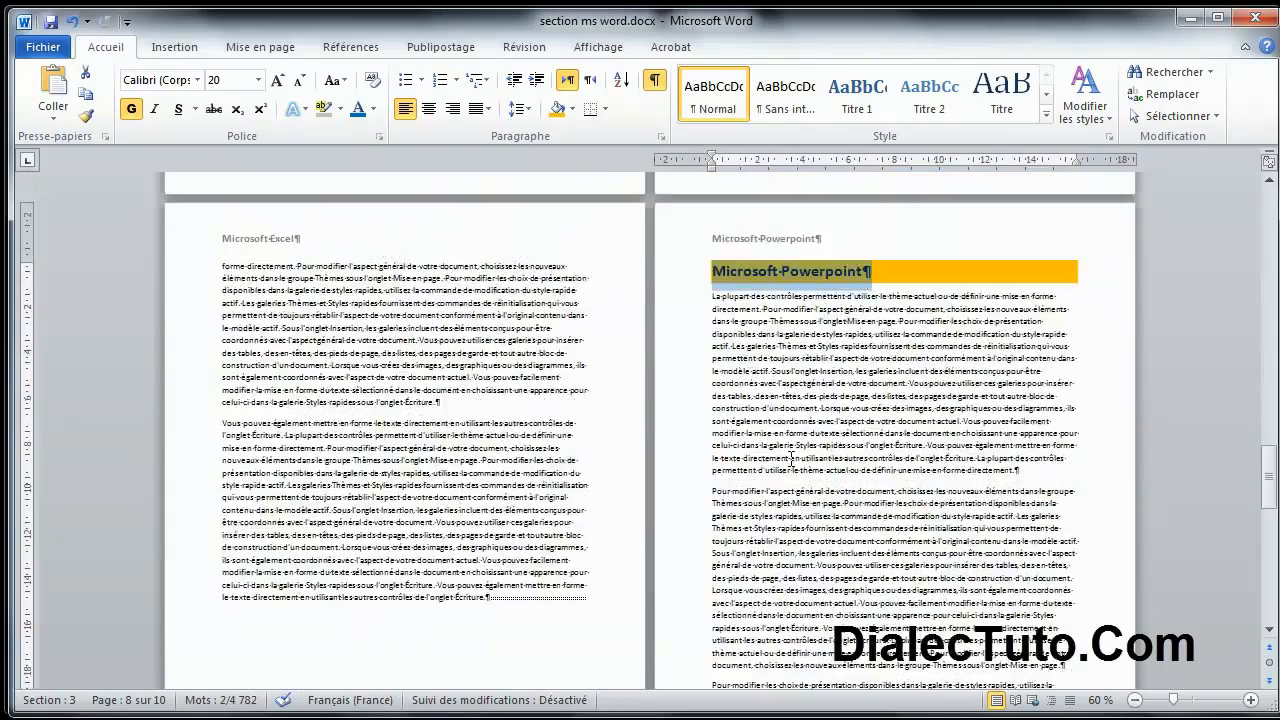
{"action": "scroll", "coordinate": [790, 458], "scroll_direction": "up", "scroll_amount": 10}
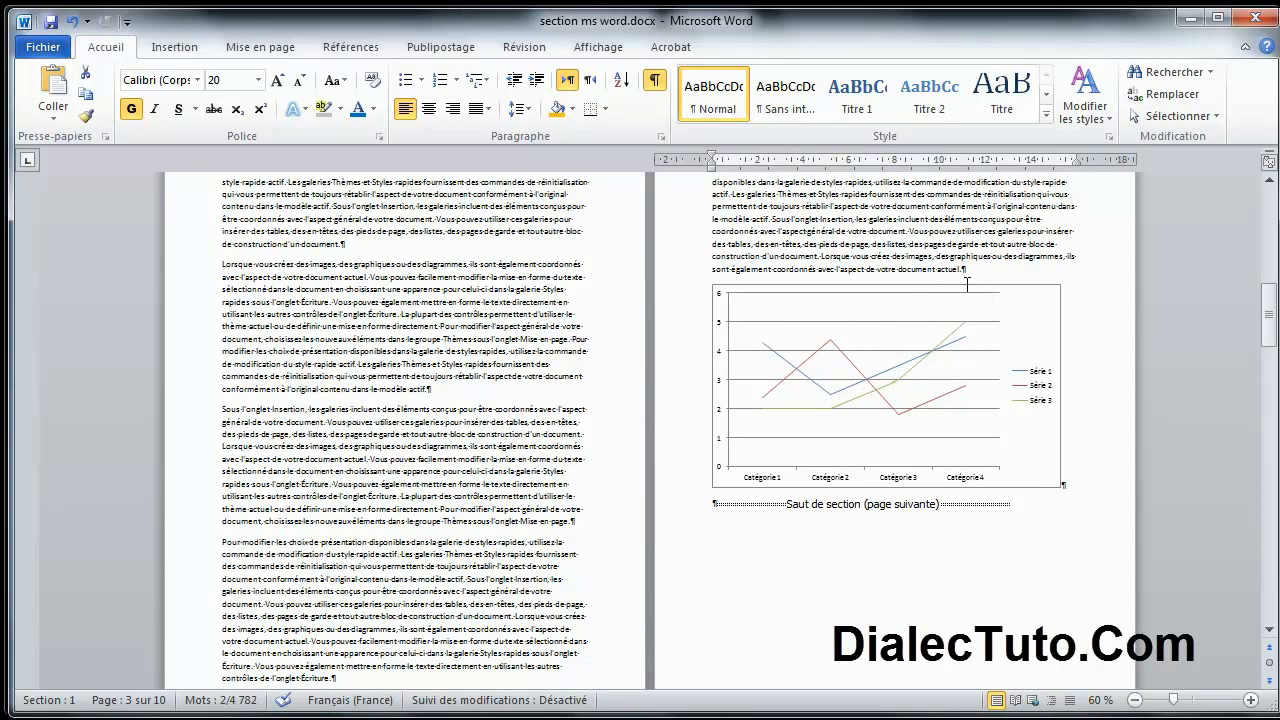
Step: Place the cursor in the text above the chart and set the Word section's page orientation to Paysage (landscape)
{"action": "left_click", "coordinate": [260, 47]}
{"action": "left_click", "coordinate": [174, 118]}
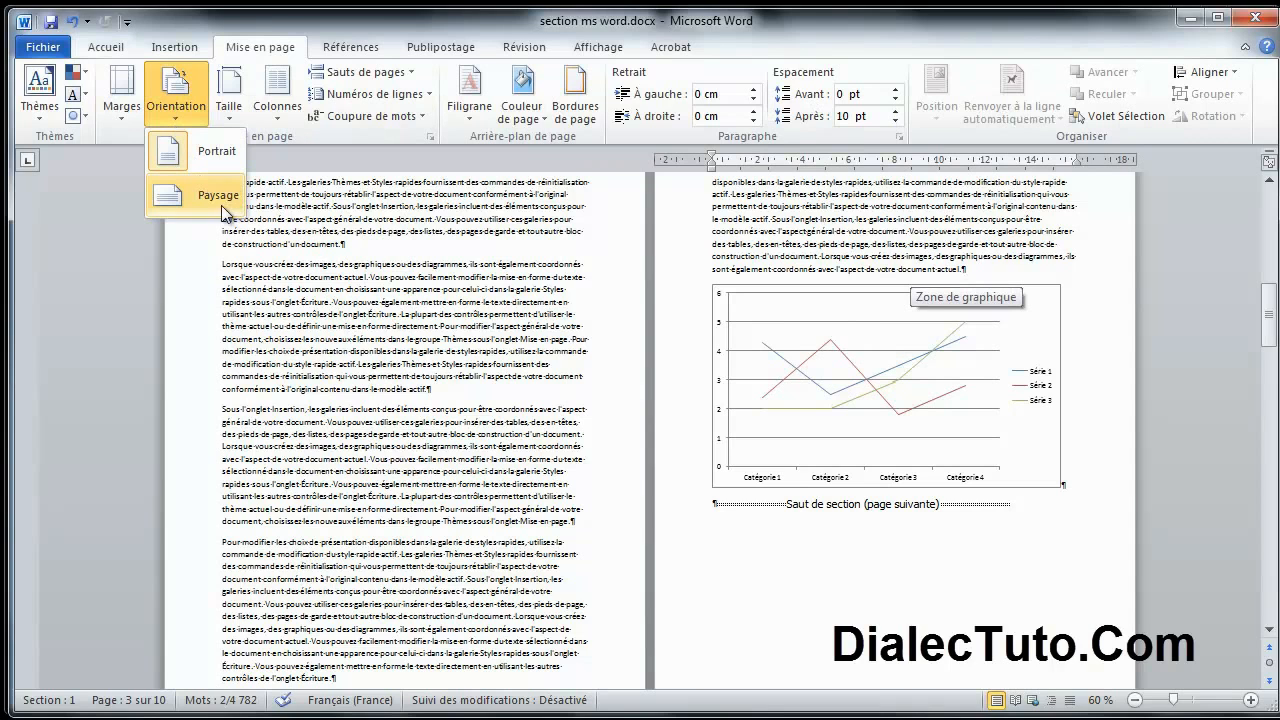
{"action": "left_click", "coordinate": [856, 268]}
{"action": "scroll", "coordinate": [525, 314], "scroll_direction": "up", "scroll_amount": 3}
{"action": "scroll", "coordinate": [525, 314], "scroll_direction": "up", "scroll_amount": 2}
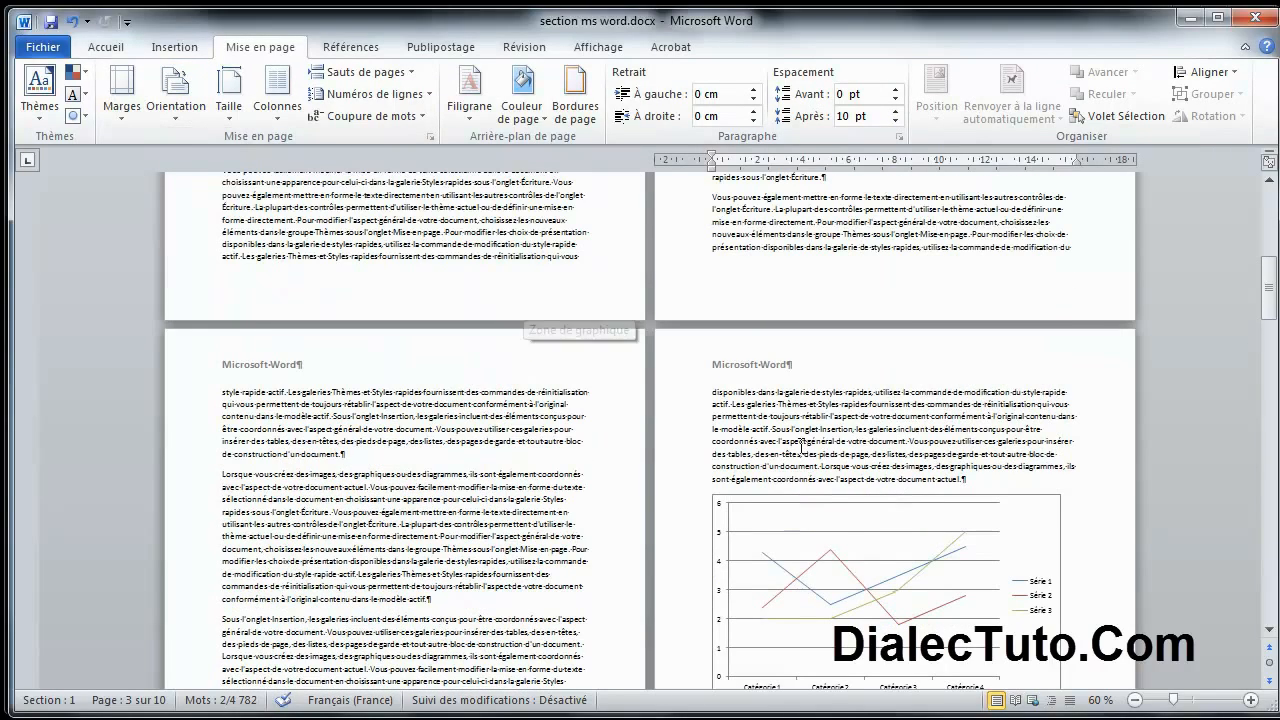
{"action": "left_click_drag", "start_coordinate": [905, 466], "coordinate": [869, 429]}
{"action": "scroll", "coordinate": [881, 430], "scroll_direction": "down", "scroll_amount": 1}
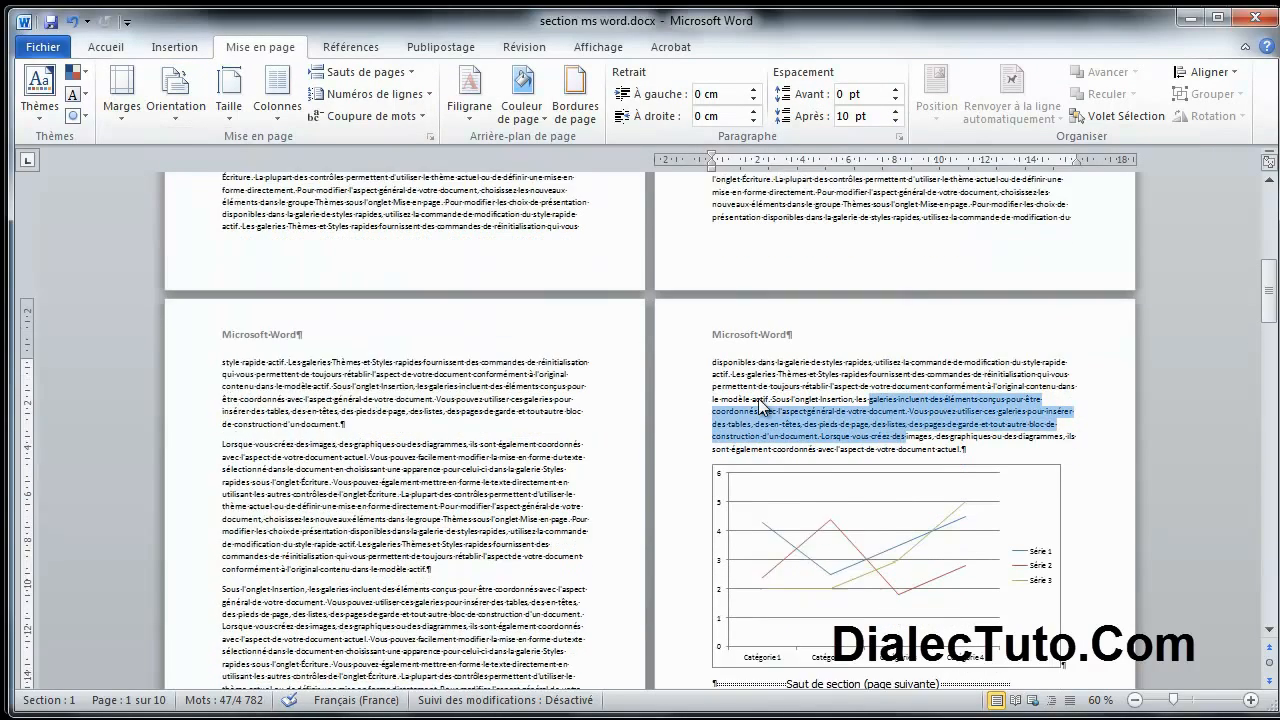
{"action": "left_click", "coordinate": [848, 371]}
{"action": "scroll", "coordinate": [848, 371], "scroll_direction": "down", "scroll_amount": 1}
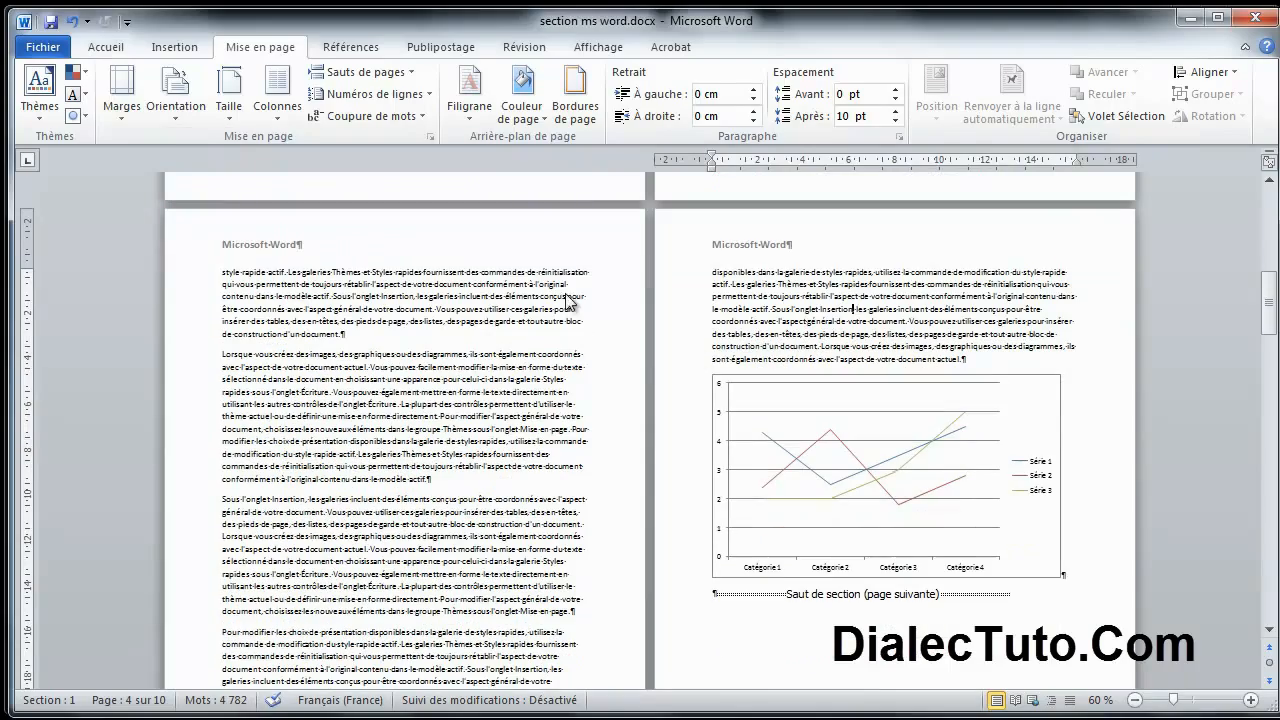
{"action": "left_click", "coordinate": [171, 110]}
{"action": "left_click", "coordinate": [203, 197]}
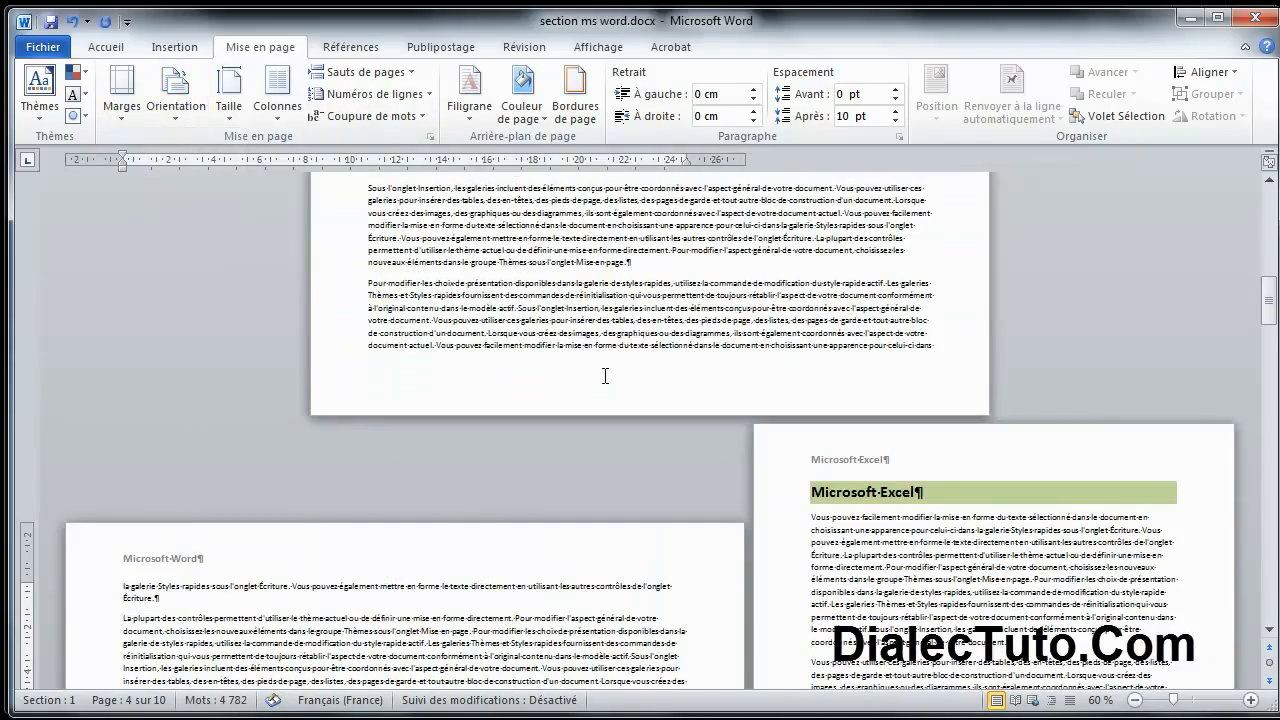
Step: Review the page orientations across the whole document and undo the landscape orientation of the Word section
{"action": "scroll", "coordinate": [606, 371], "scroll_direction": "up", "scroll_amount": 3}
{"action": "scroll", "coordinate": [757, 508], "scroll_direction": "up", "scroll_amount": 3}
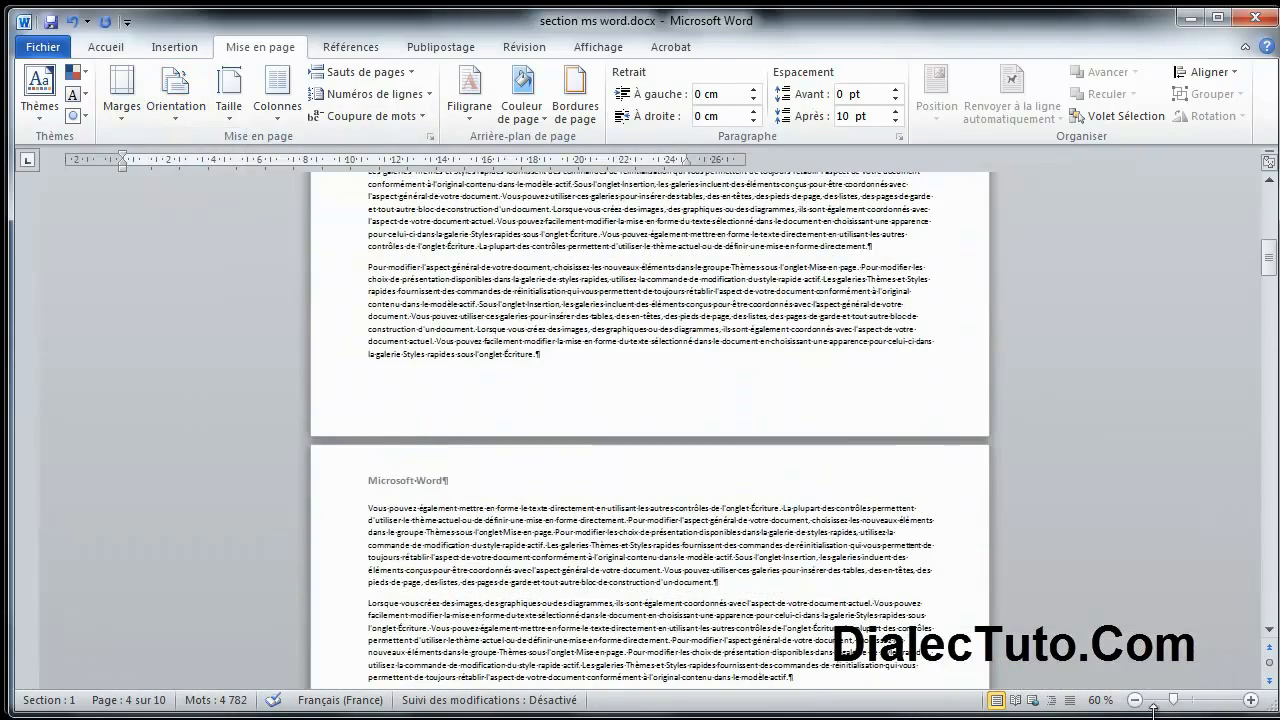
{"action": "left_click", "coordinate": [1135, 700]}
{"action": "left_click", "coordinate": [1135, 700]}
{"action": "left_click", "coordinate": [1135, 700]}
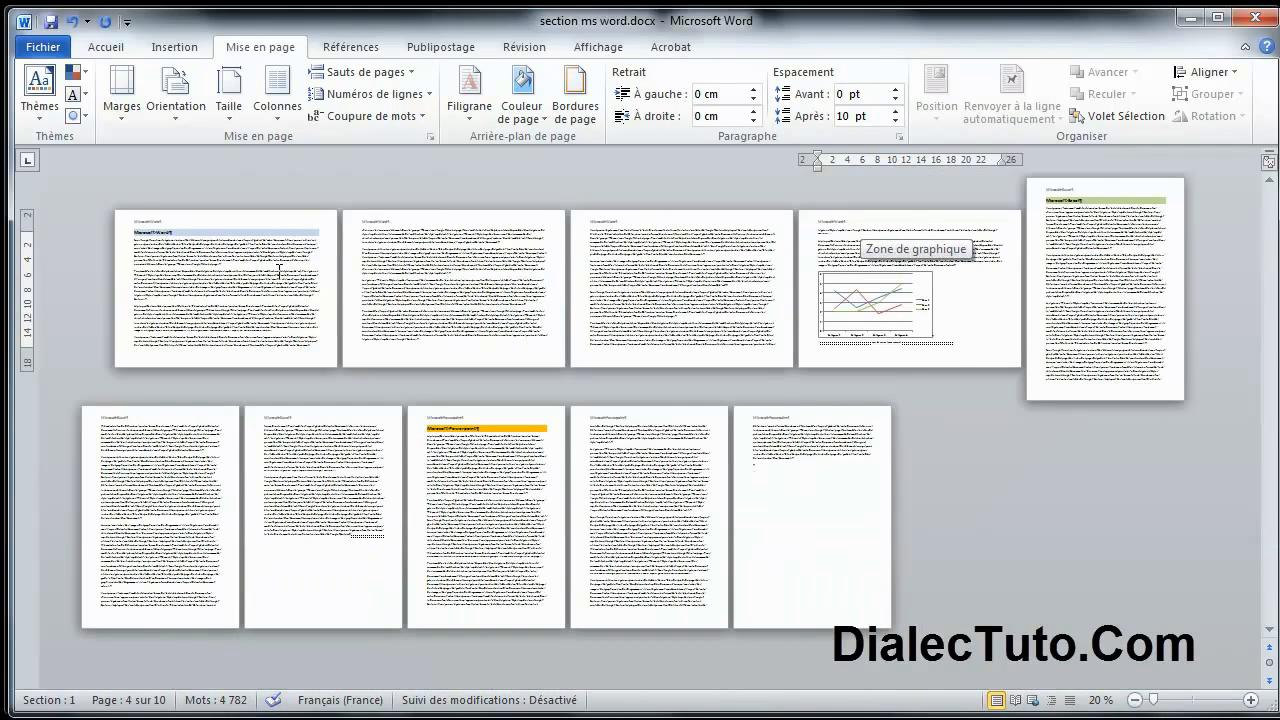
{"action": "left_click", "coordinate": [72, 20]}
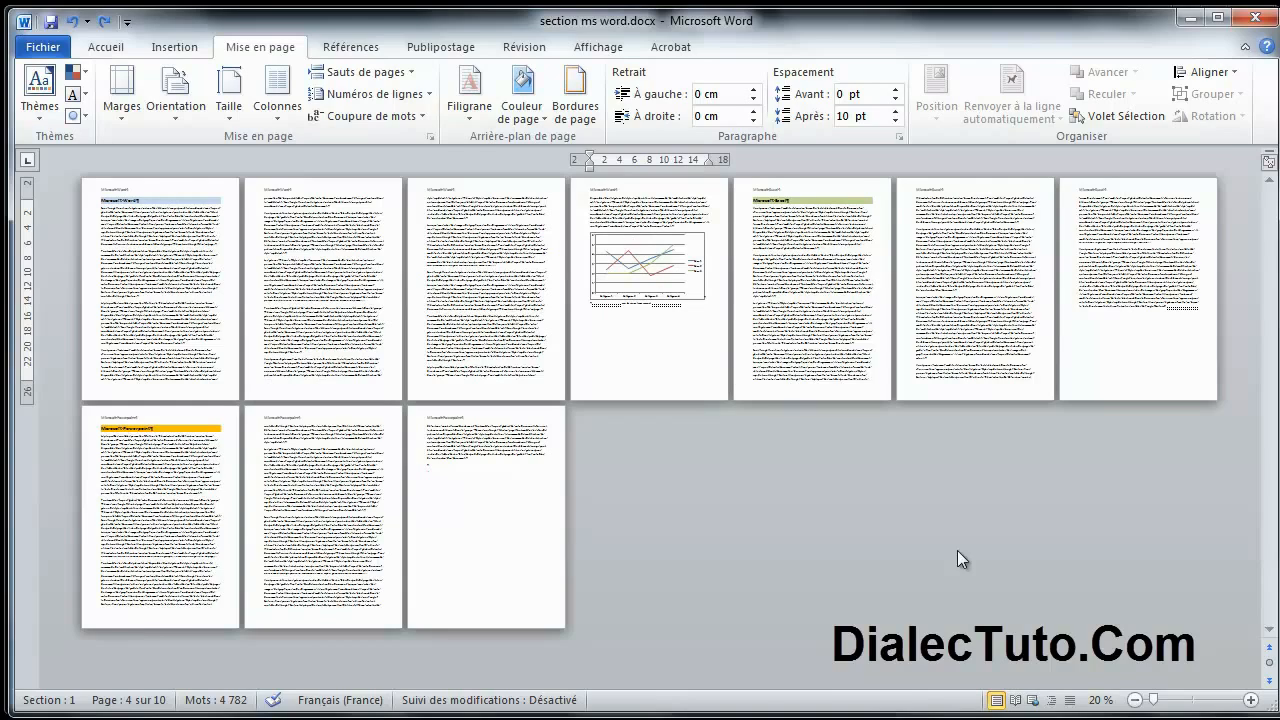
Step: Try inserting an ordinary page break after the paragraph above the chart, and undo it
{"action": "left_click", "coordinate": [1251, 700]}
{"action": "left_click", "coordinate": [1251, 700]}
{"action": "left_click", "coordinate": [1251, 700]}
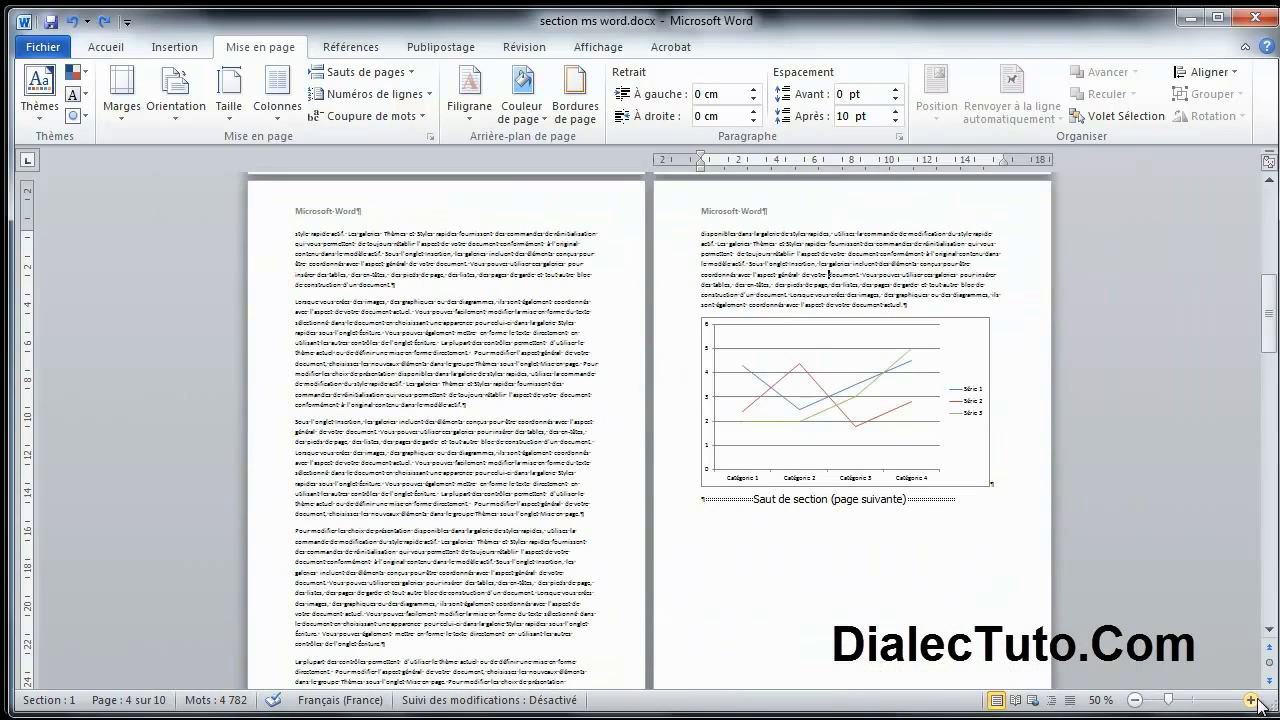
{"action": "left_click", "coordinate": [1251, 700]}
{"action": "left_click", "coordinate": [1251, 700]}
{"action": "left_click", "coordinate": [1251, 700]}
{"action": "left_click", "coordinate": [758, 387]}
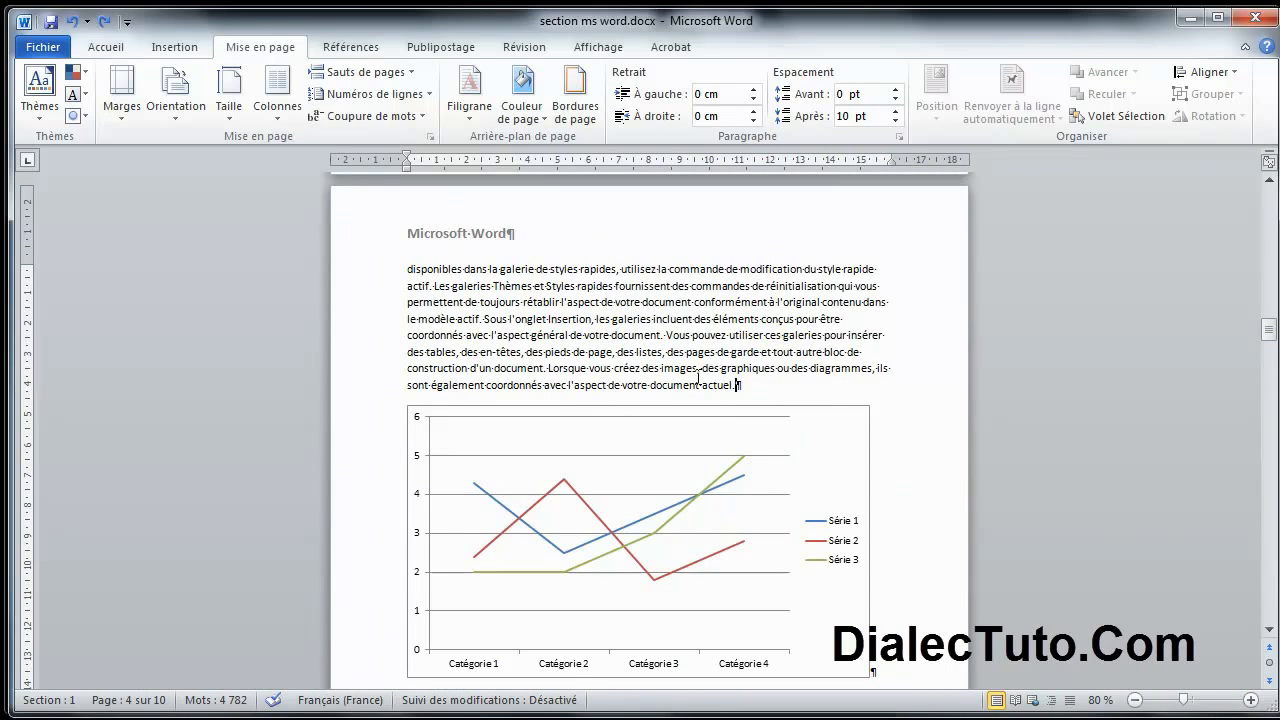
{"action": "left_click", "coordinate": [407, 75]}
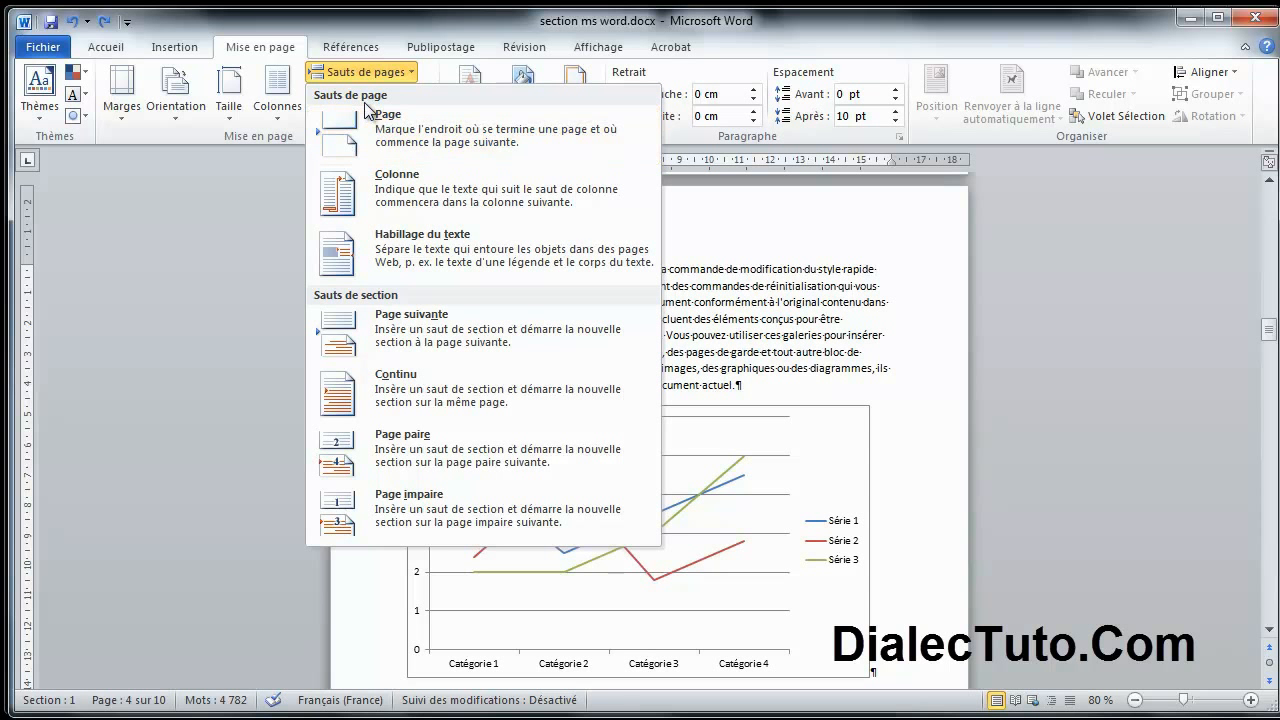
{"action": "left_click", "coordinate": [360, 325]}
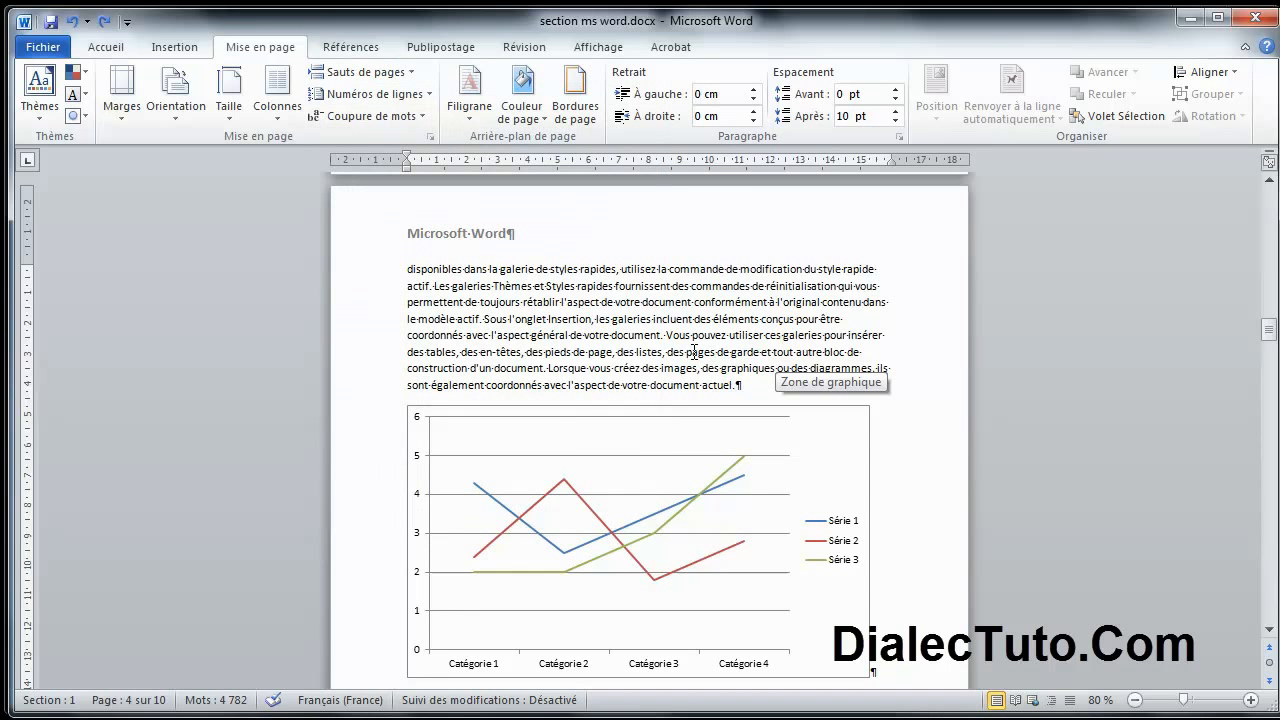
{"action": "left_click", "coordinate": [411, 77]}
{"action": "left_click", "coordinate": [378, 125]}
{"action": "scroll", "coordinate": [630, 426], "scroll_direction": "down", "scroll_amount": 5}
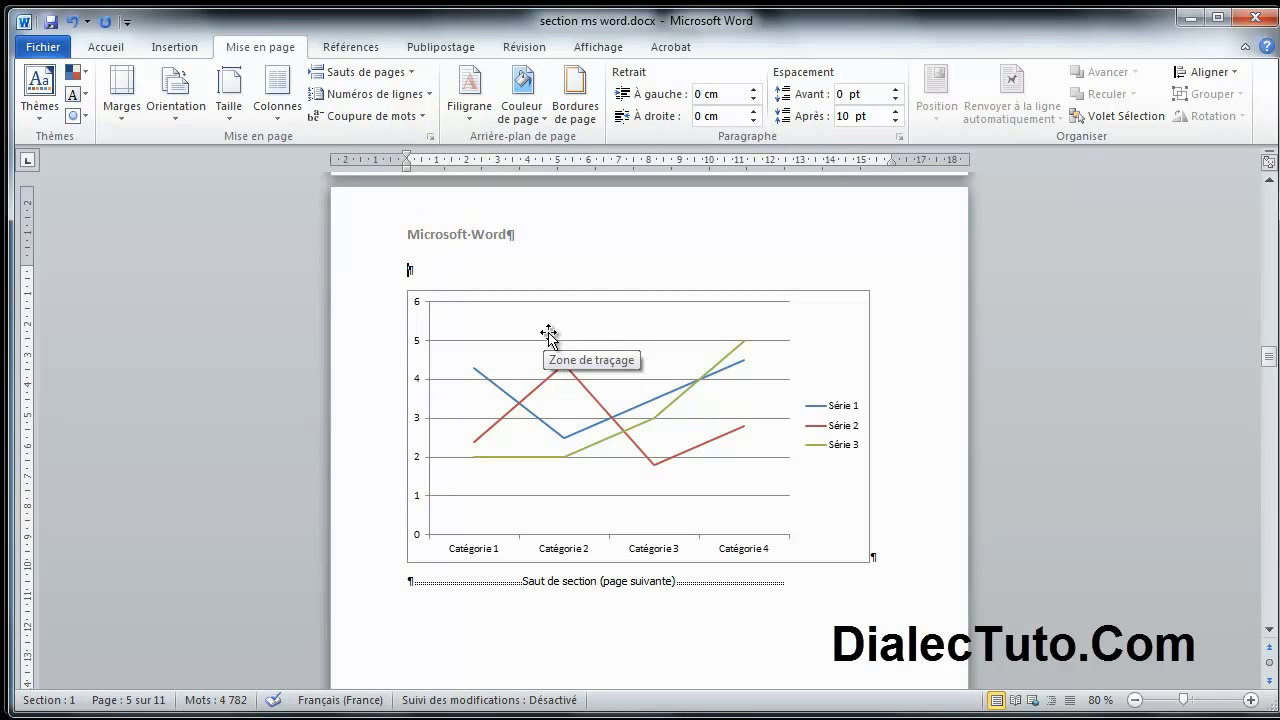
{"action": "left_click", "coordinate": [72, 21]}
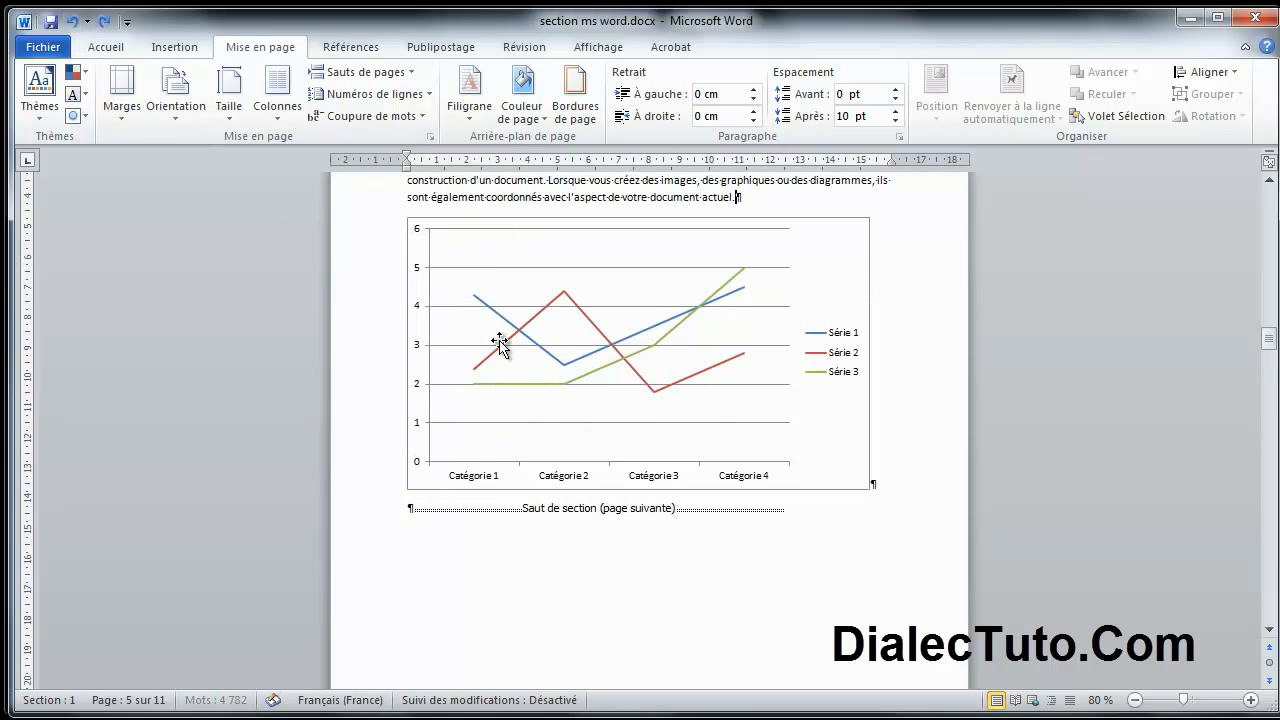
Step: Move the chart onto a new page with an ordinary page break after the paragraph above it
{"action": "left_click", "coordinate": [405, 74]}
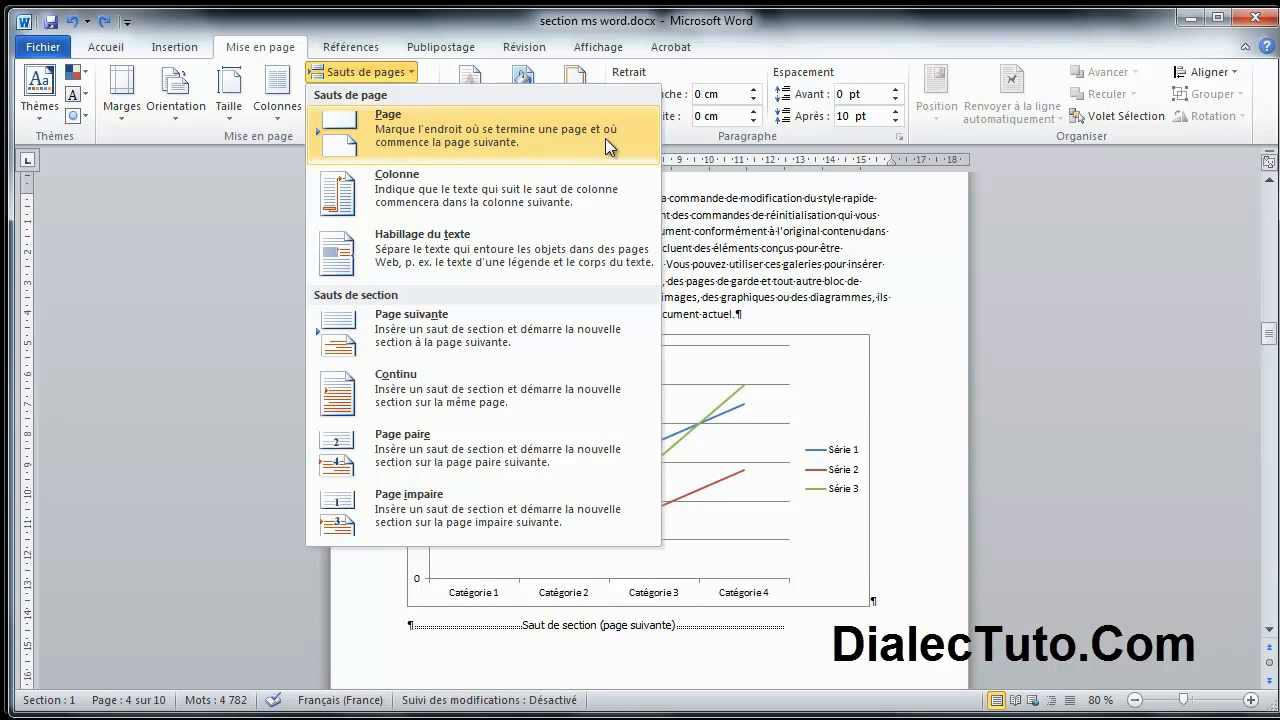
{"action": "left_click", "coordinate": [437, 150]}
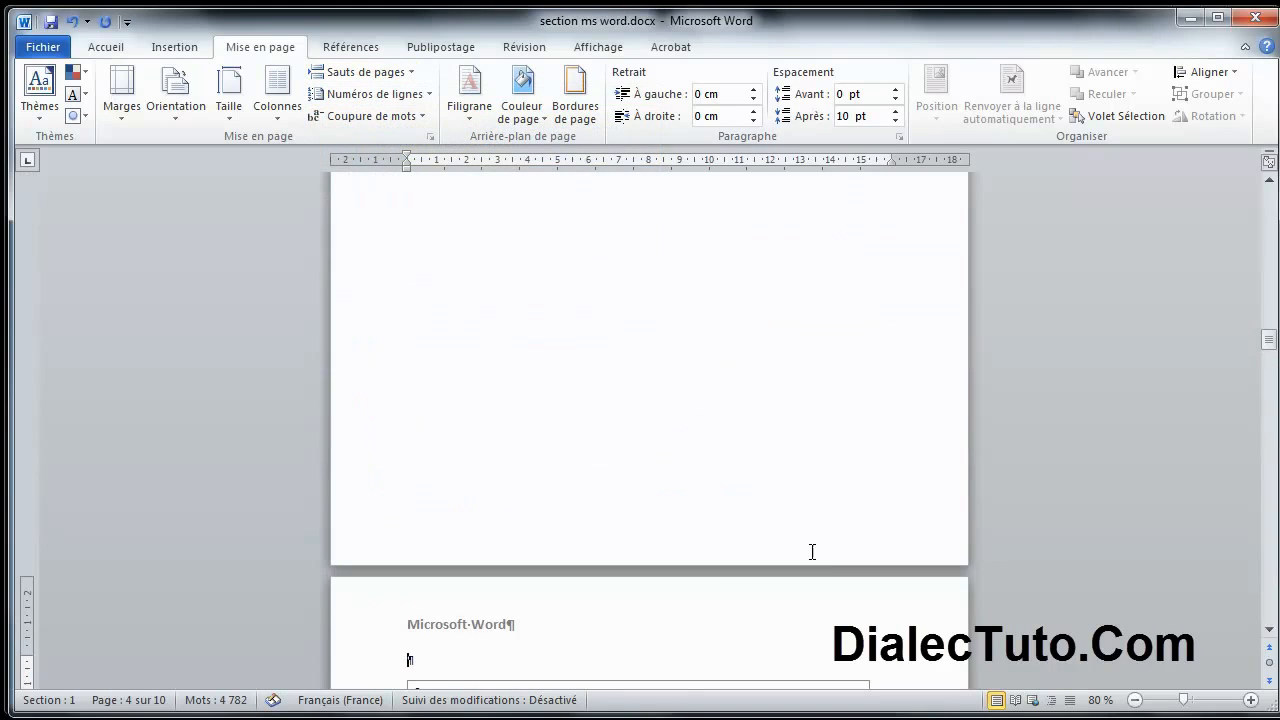
{"action": "left_click", "coordinate": [1135, 700]}
{"action": "left_click", "coordinate": [1135, 700]}
{"action": "left_click", "coordinate": [1135, 700]}
{"action": "left_click", "coordinate": [1135, 700]}
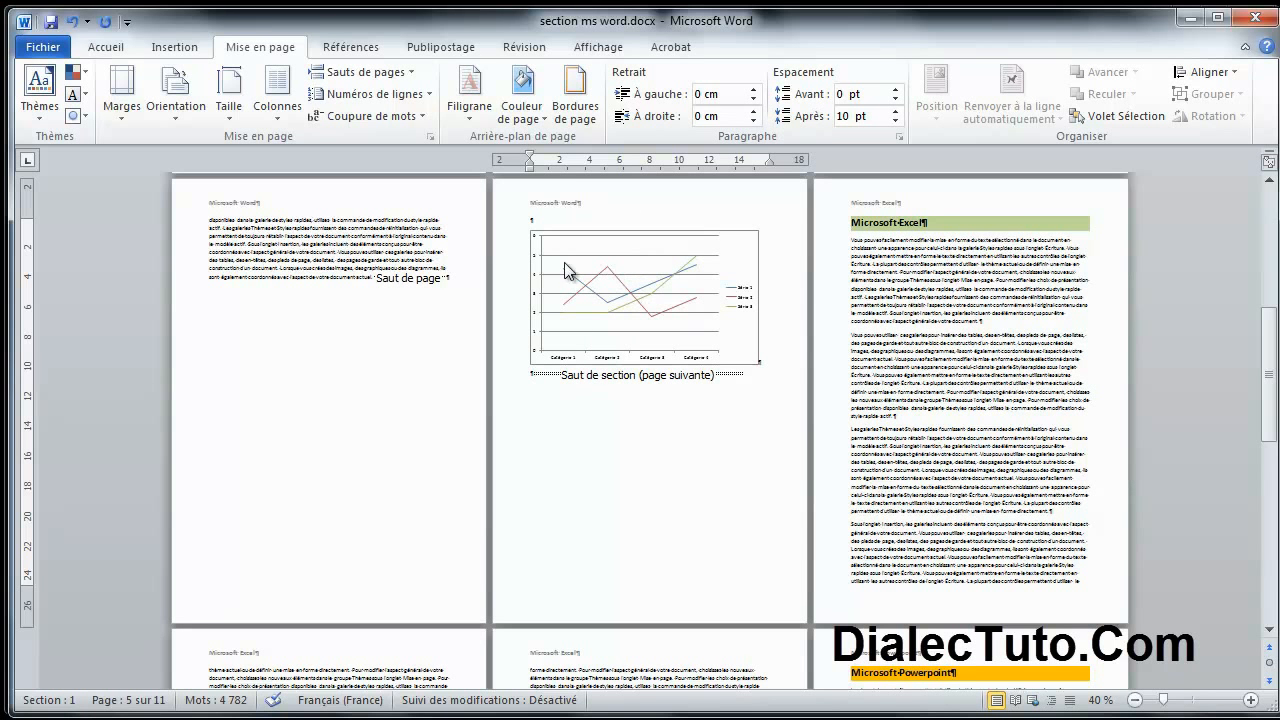
Step: Try the Paysage (landscape) orientation on the chart page, and undo it together with the page break
{"action": "left_click", "coordinate": [180, 118]}
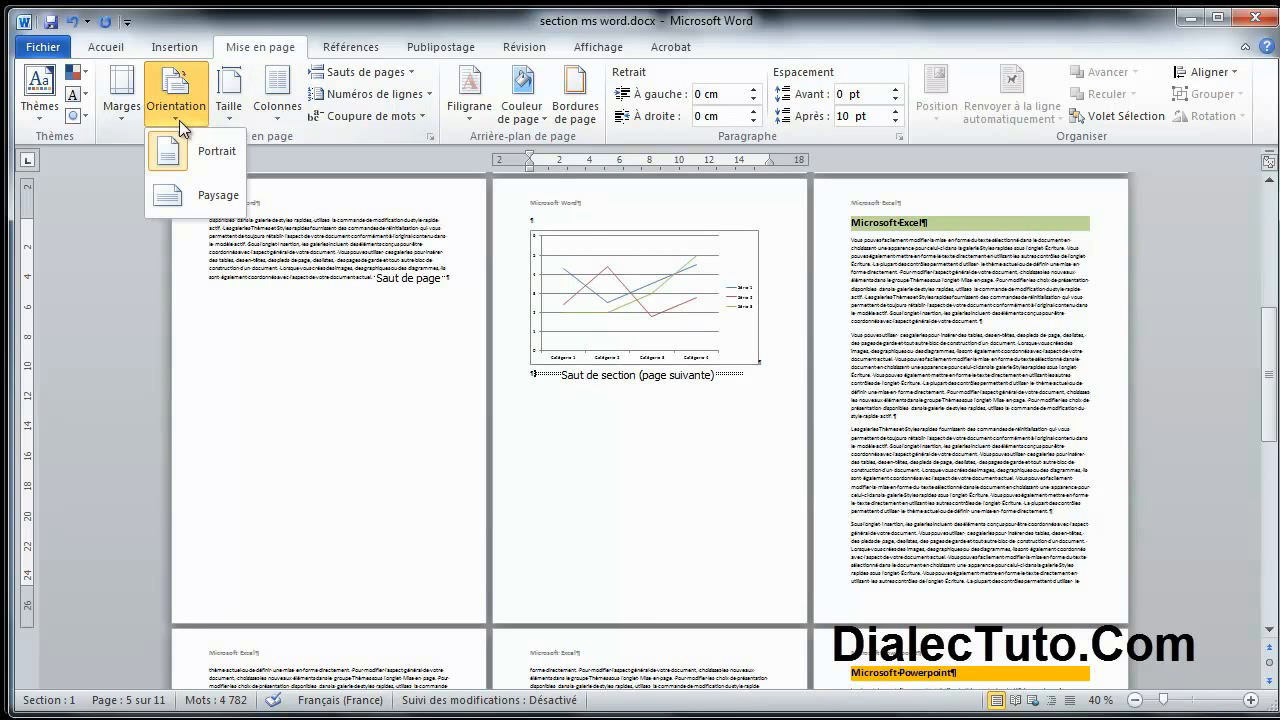
{"action": "left_click", "coordinate": [201, 200]}
{"action": "scroll", "coordinate": [536, 441], "scroll_direction": "up", "scroll_amount": 3}
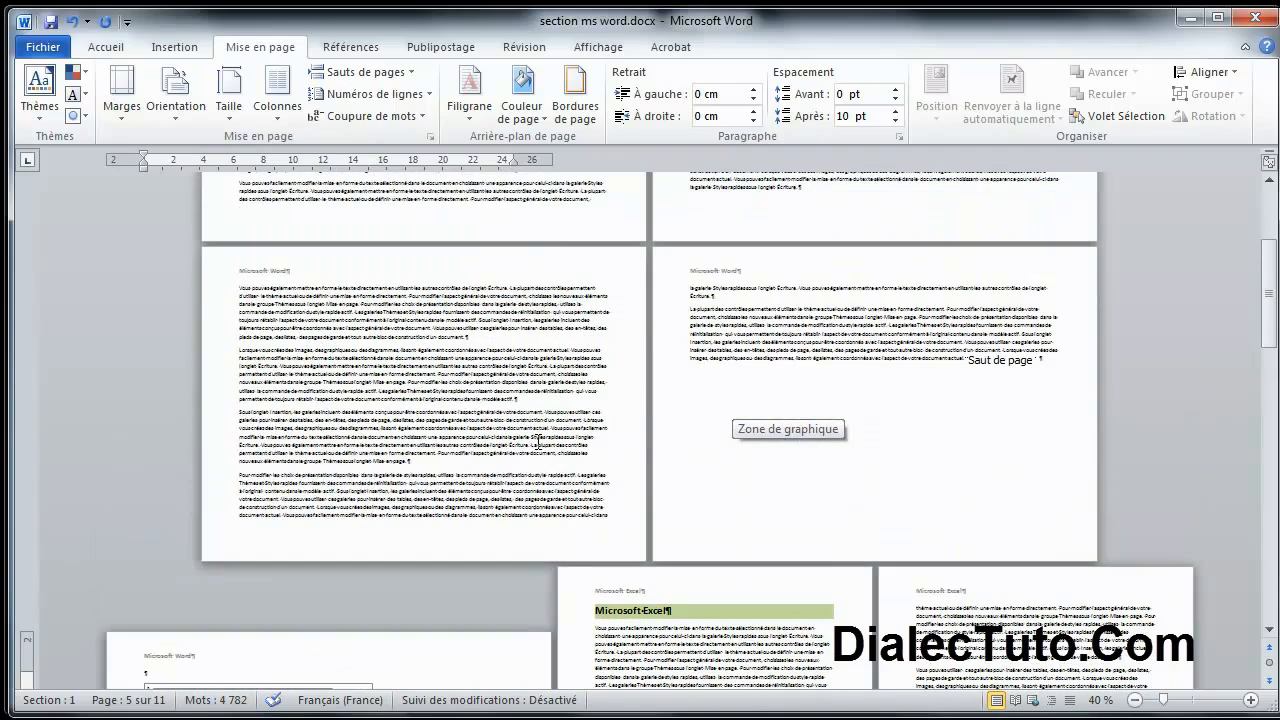
{"action": "left_click", "coordinate": [73, 22]}
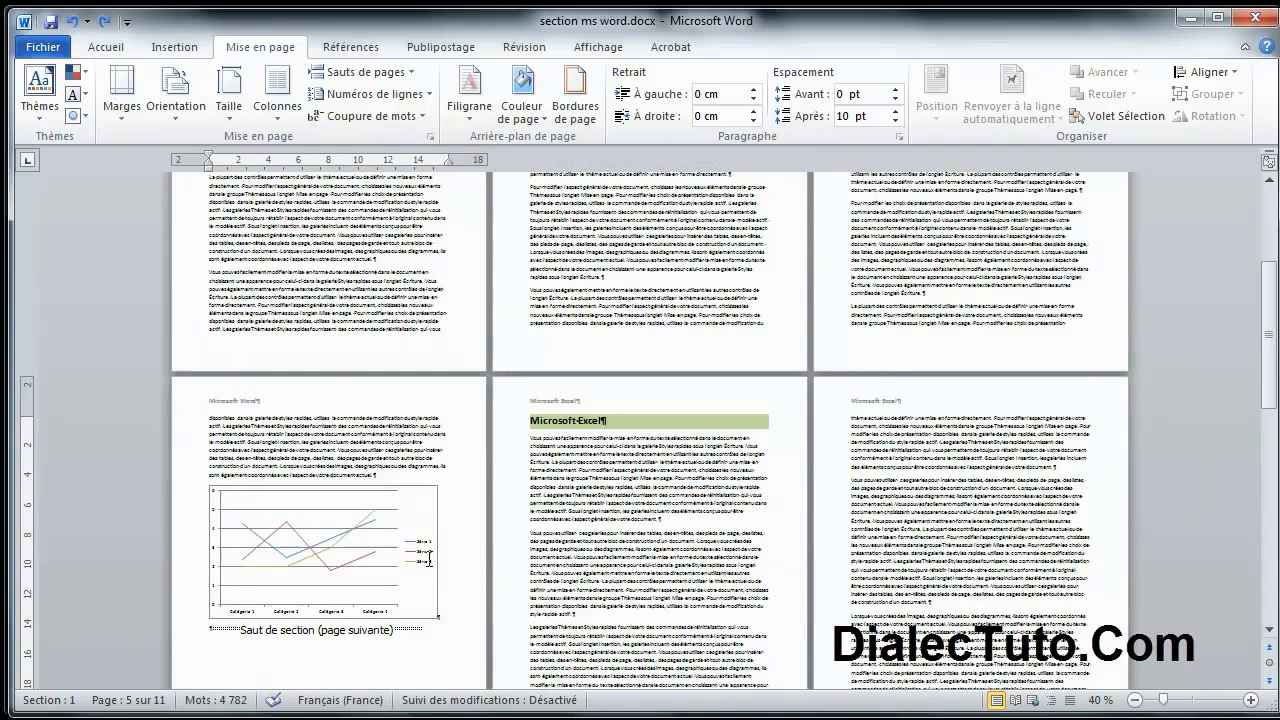
Step: Insert a Page suivante (next page) section break at the end of the paragraph above the chart
{"action": "left_click", "coordinate": [1251, 700]}
{"action": "left_click", "coordinate": [1251, 700]}
{"action": "left_click", "coordinate": [1251, 700]}
{"action": "left_click", "coordinate": [1251, 700]}
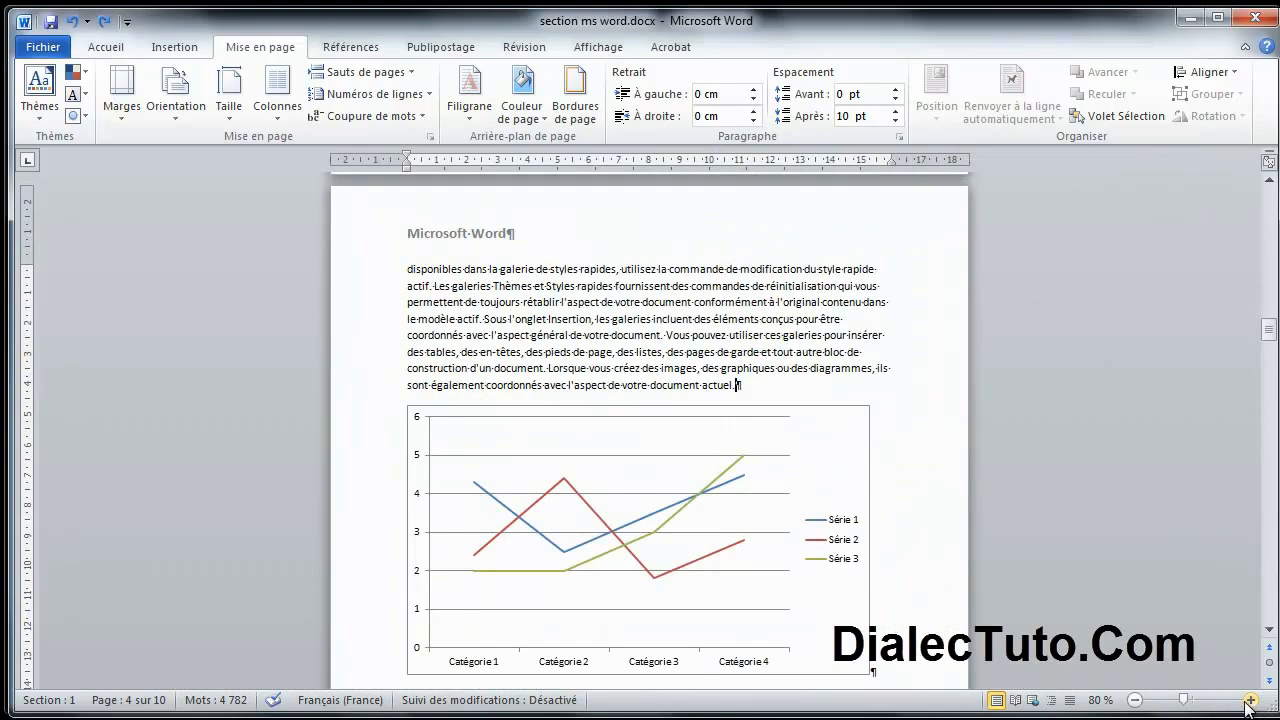
{"action": "left_click_drag", "start_coordinate": [603, 388], "coordinate": [668, 388]}
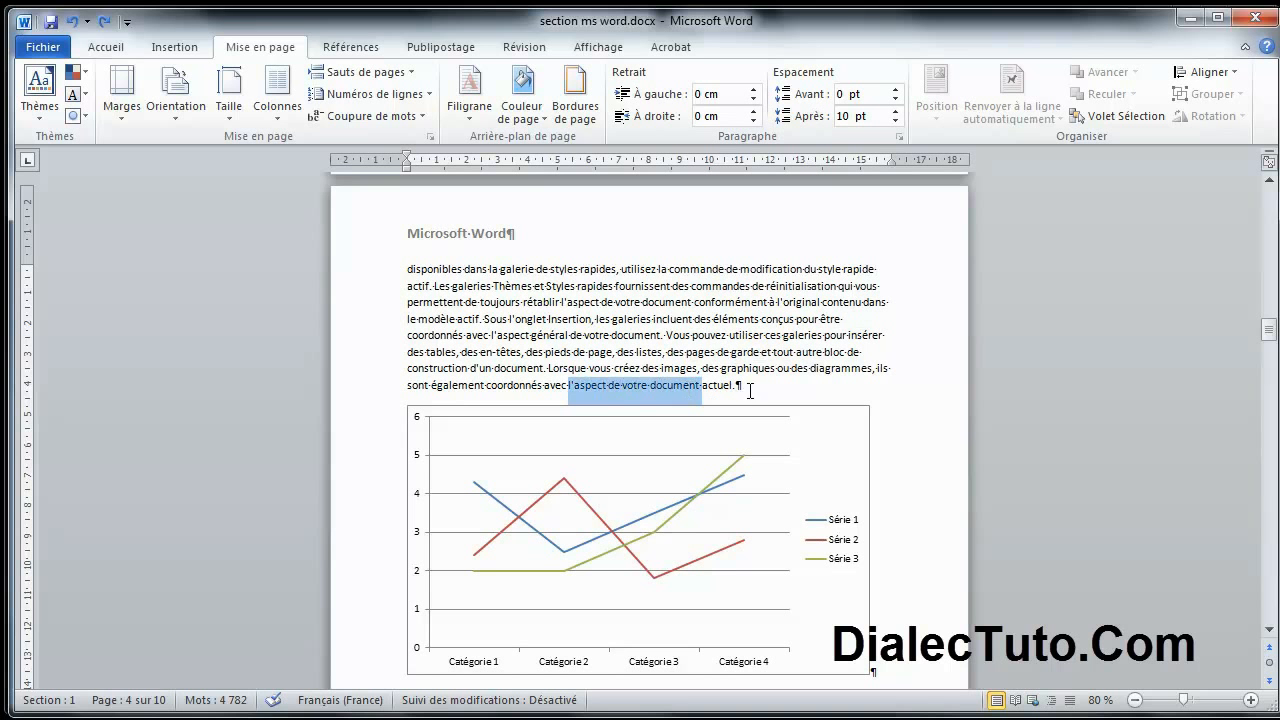
{"action": "left_click", "coordinate": [750, 390]}
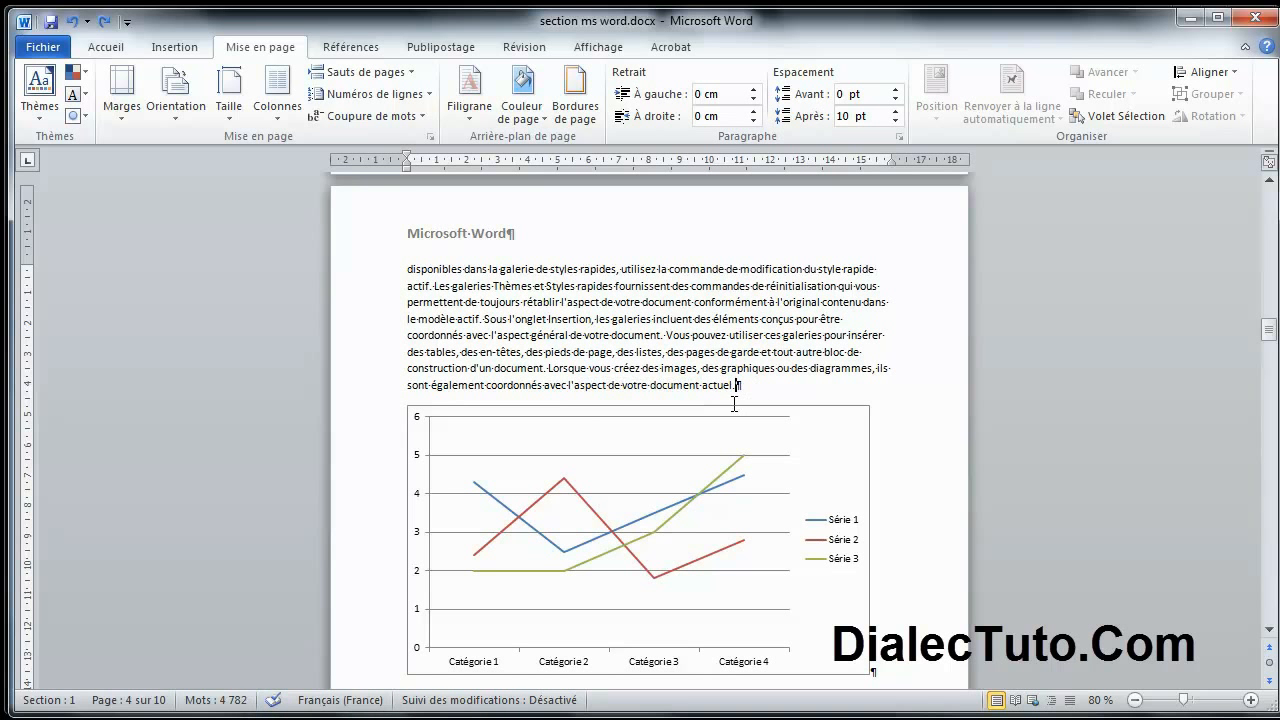
{"action": "left_click", "coordinate": [395, 74]}
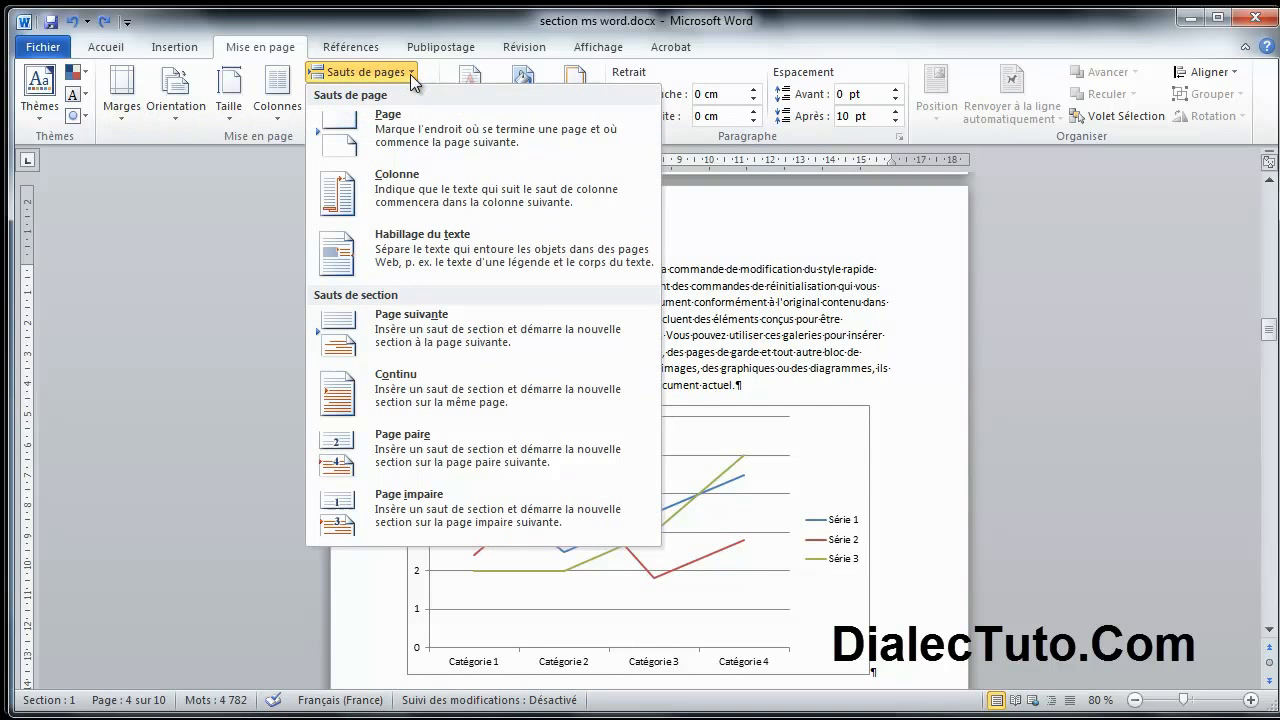
{"action": "left_click", "coordinate": [380, 336]}
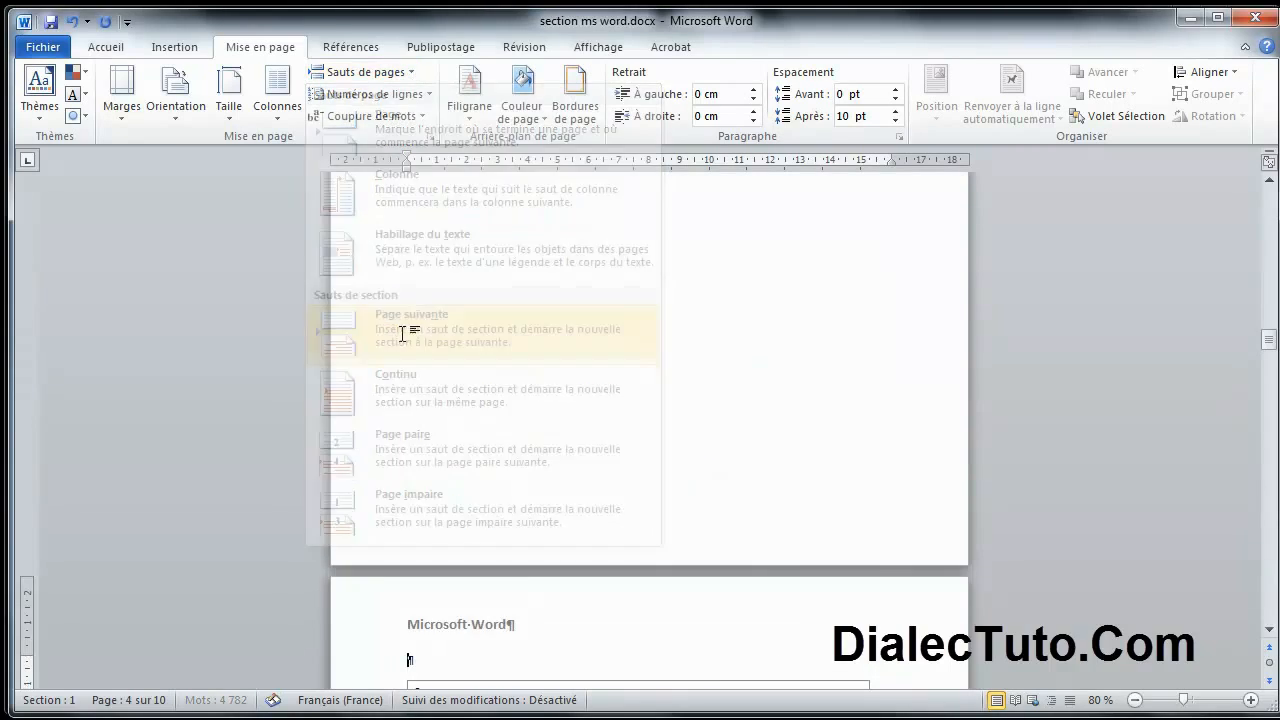
{"action": "scroll", "coordinate": [507, 388], "scroll_direction": "down", "scroll_amount": 1}
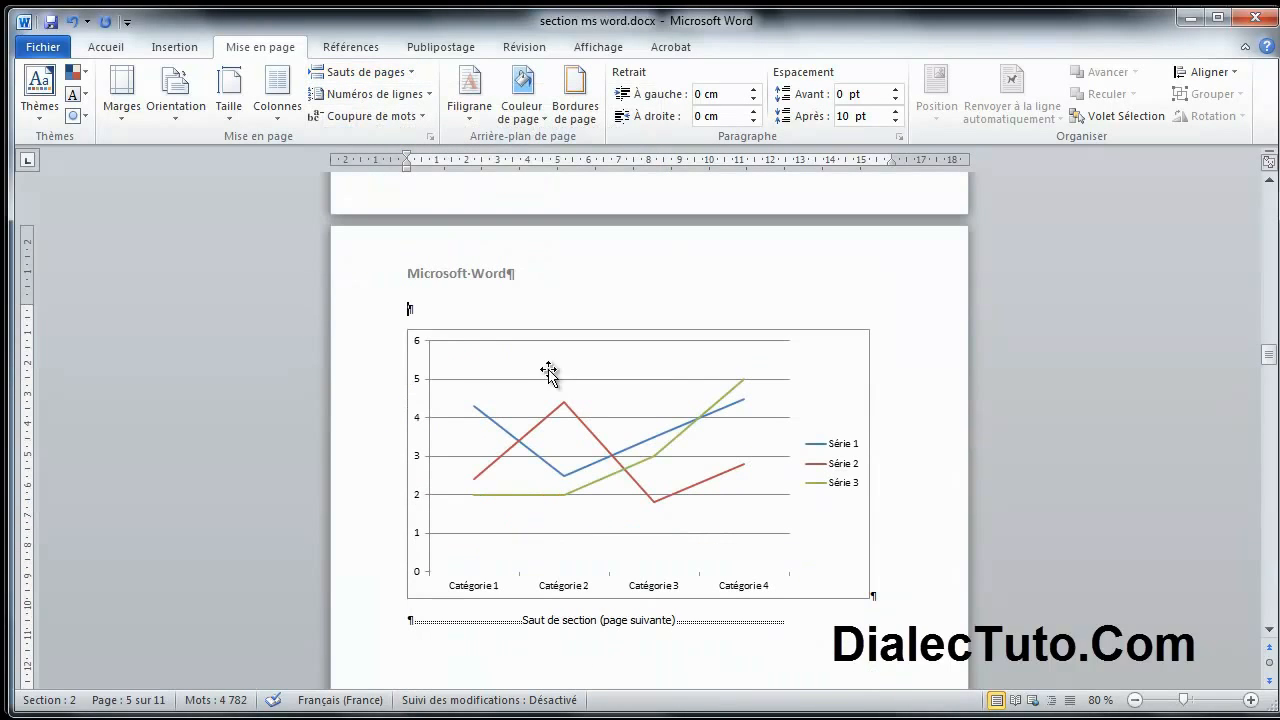
Step: Compare the section numbers of the page before the chart and the first Microsoft Excel page
{"action": "left_click", "coordinate": [1135, 699]}
{"action": "left_click", "coordinate": [1135, 699]}
{"action": "left_click", "coordinate": [1135, 699]}
{"action": "left_click", "coordinate": [1135, 699]}
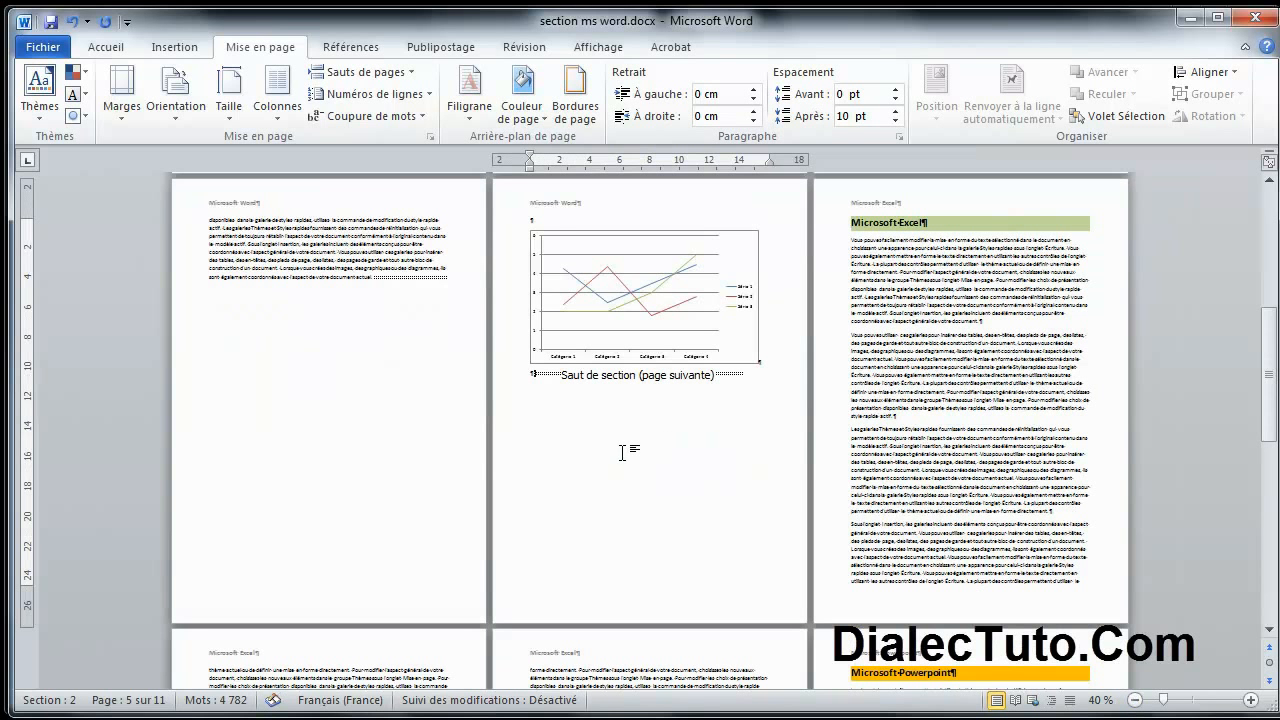
{"action": "left_click", "coordinate": [277, 268]}
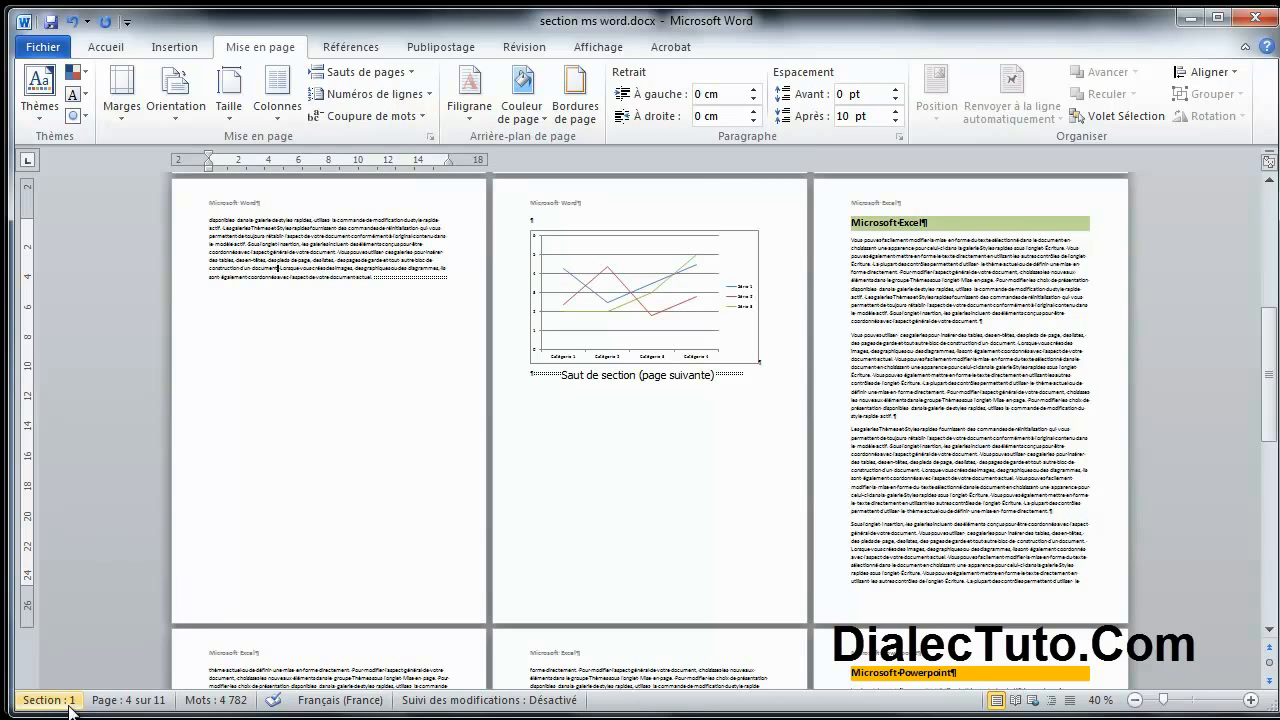
{"action": "left_click_drag", "start_coordinate": [893, 264], "coordinate": [944, 392]}
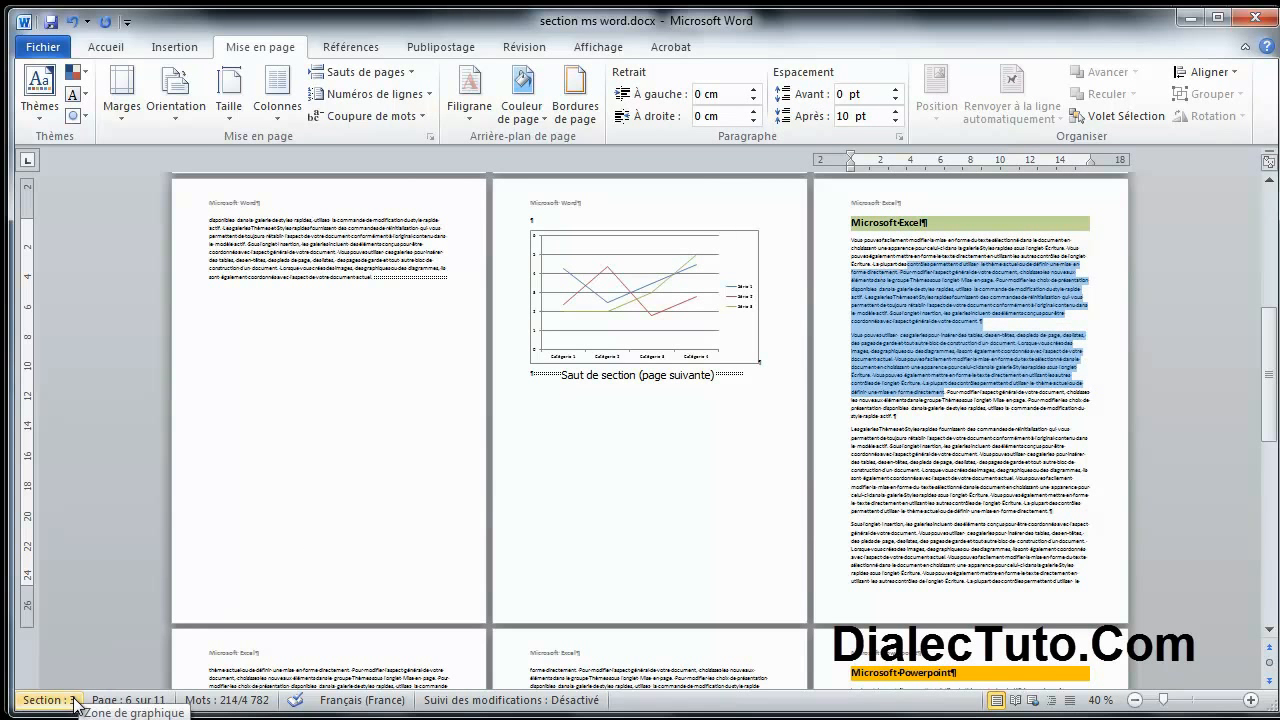
Step: Place the cursor on the chart page and set its section's orientation to Paysage (landscape)
{"action": "left_click", "coordinate": [626, 430]}
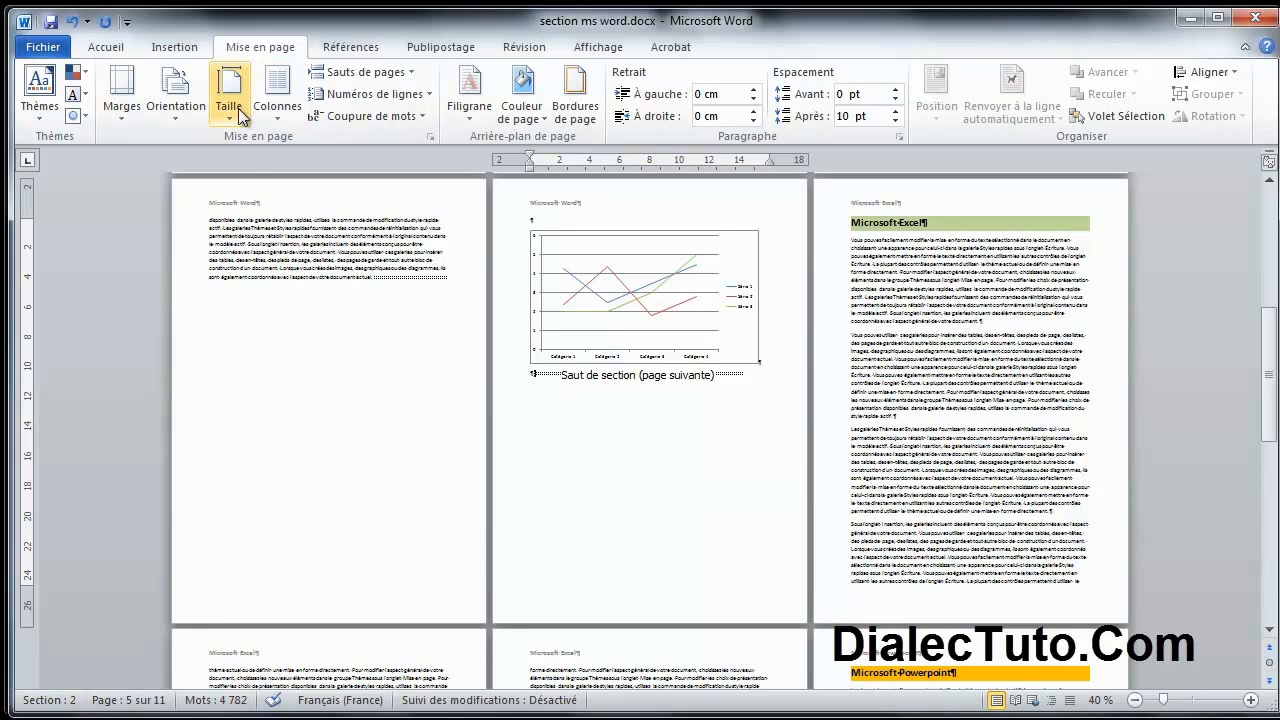
{"action": "left_click", "coordinate": [172, 118]}
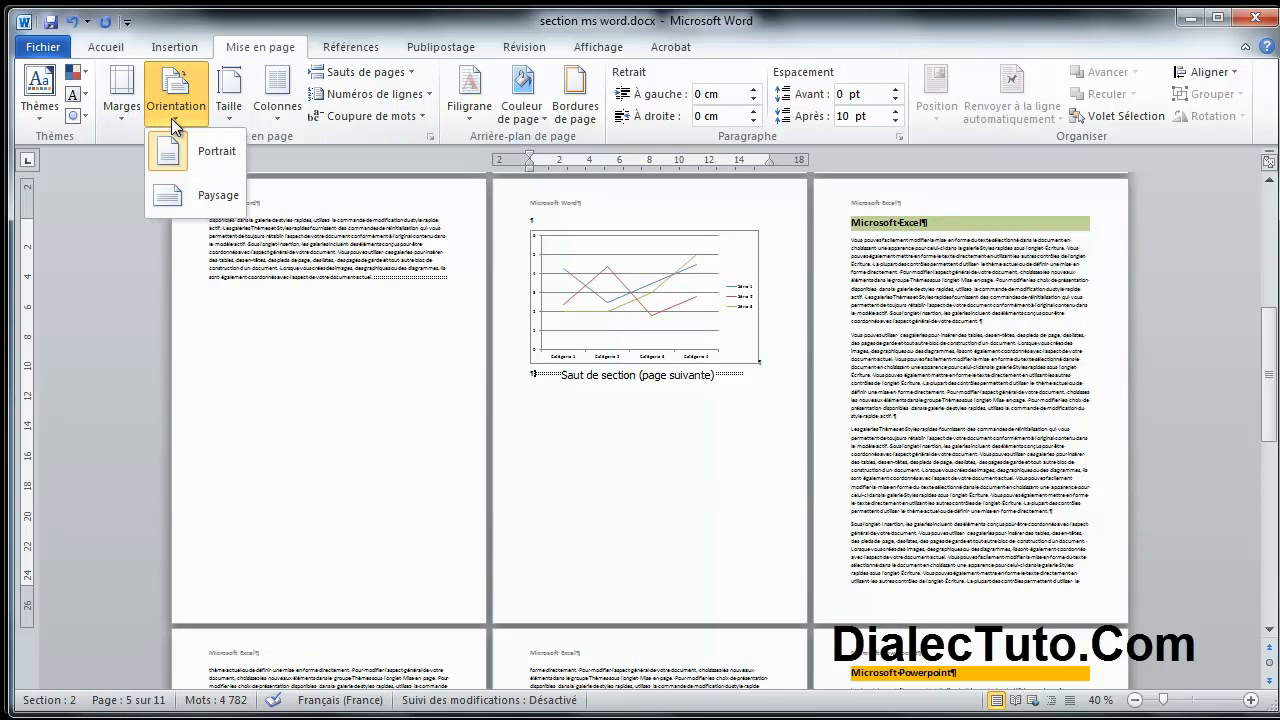
{"action": "left_click", "coordinate": [198, 197]}
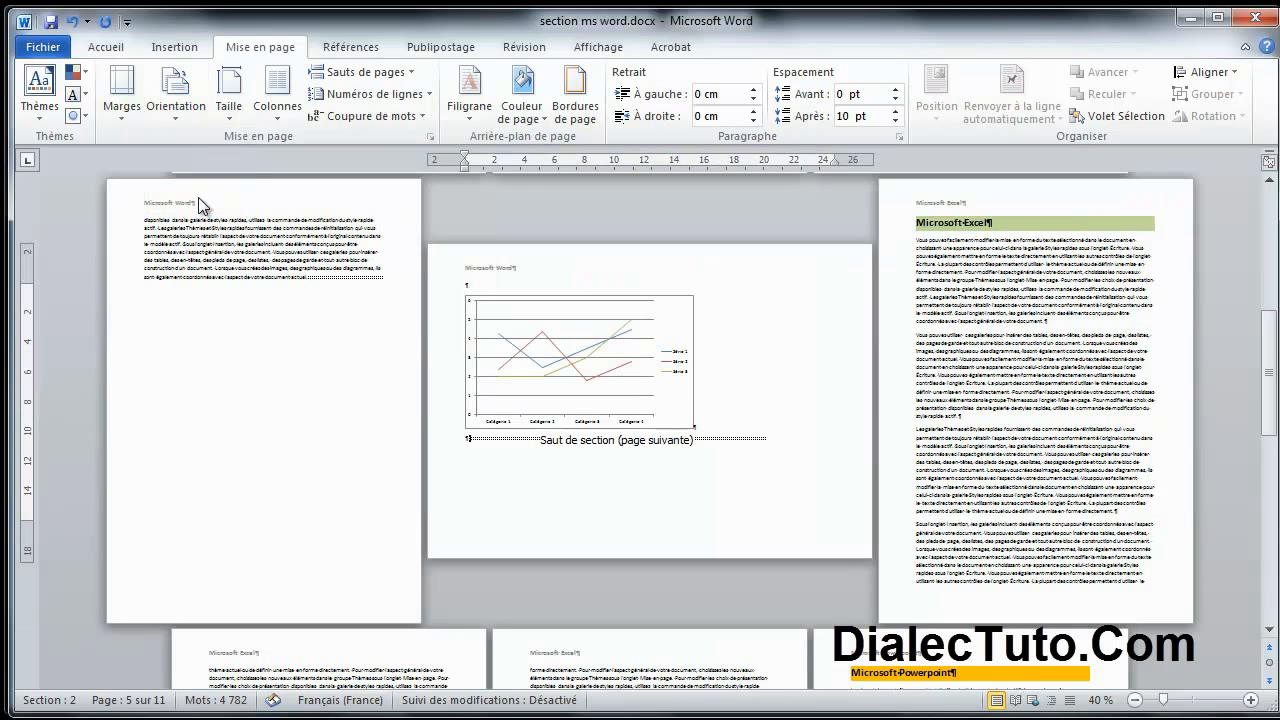
Step: Position the chart in the upper-left corner of its page with text wrapping
{"action": "left_click", "coordinate": [673, 320]}
{"action": "left_click", "coordinate": [923, 48]}
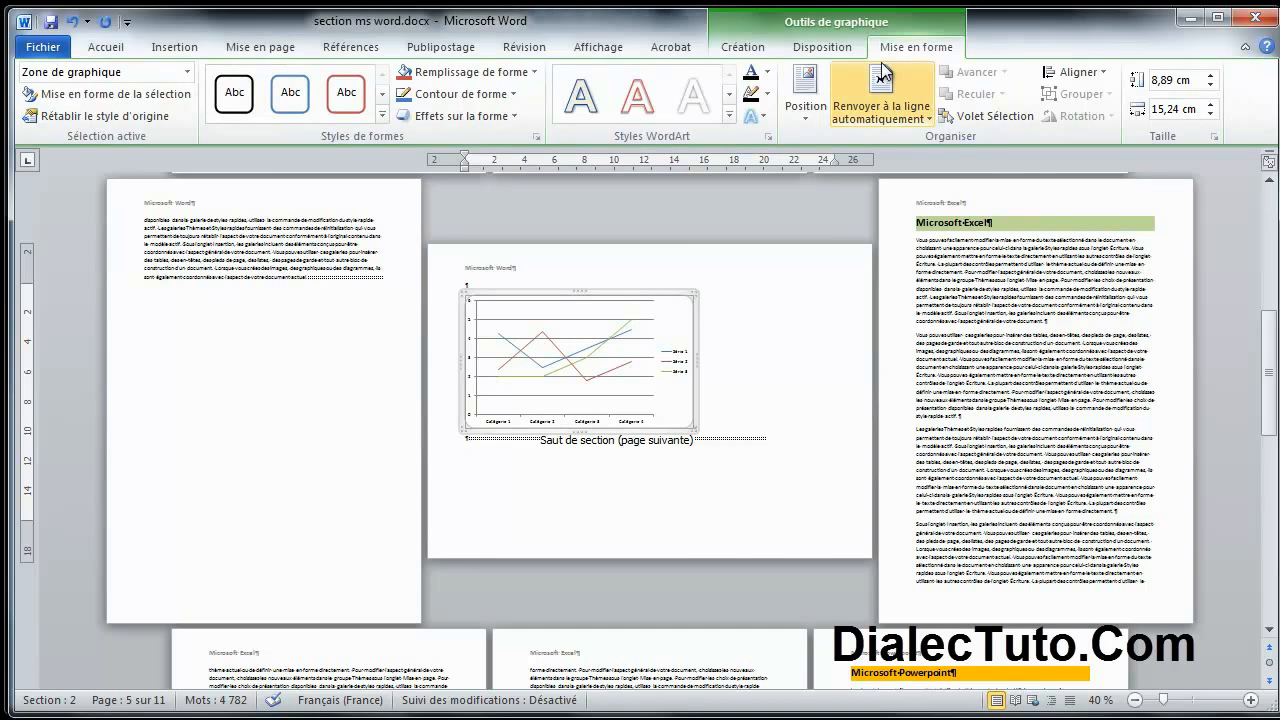
{"action": "left_click", "coordinate": [811, 114]}
{"action": "left_click", "coordinate": [807, 239]}
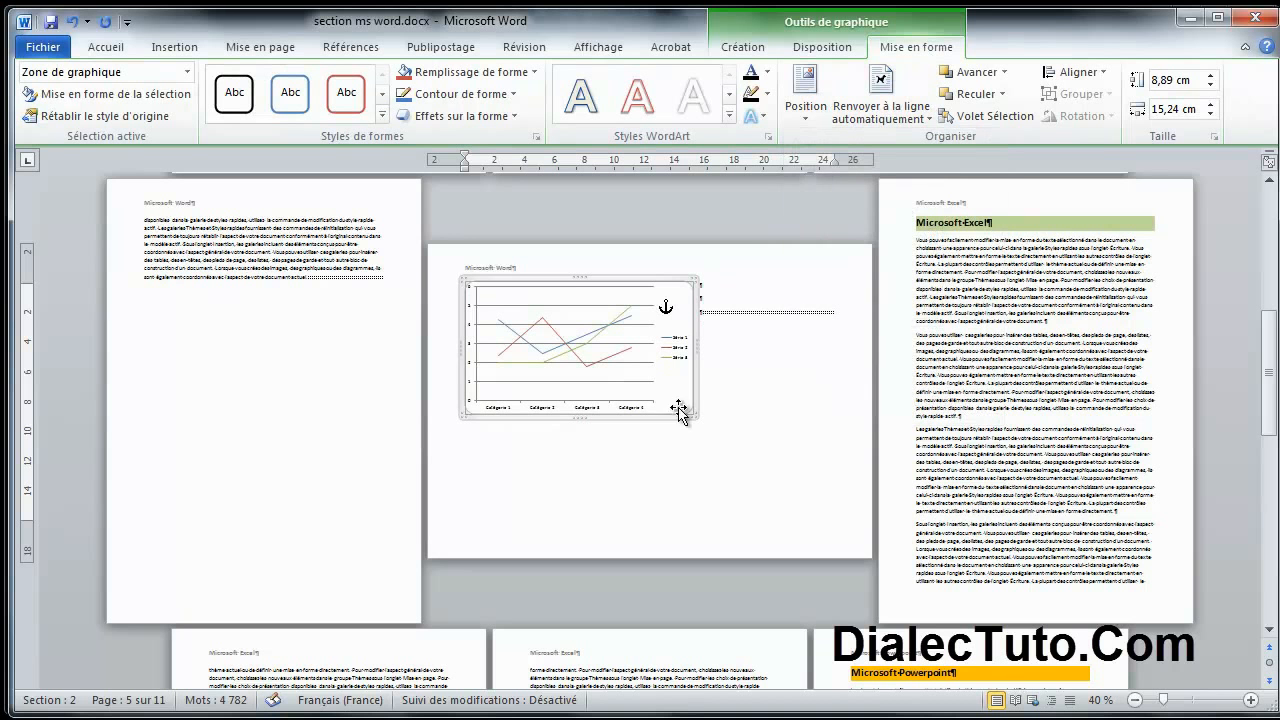
Step: Enlarge the chart to about 14.3 cm high by 23.59 cm wide and move it toward the middle of the landscape page
{"action": "left_click_drag", "start_coordinate": [695, 416], "coordinate": [822, 498]}
{"action": "left_click_drag", "start_coordinate": [801, 455], "coordinate": [820, 467]}
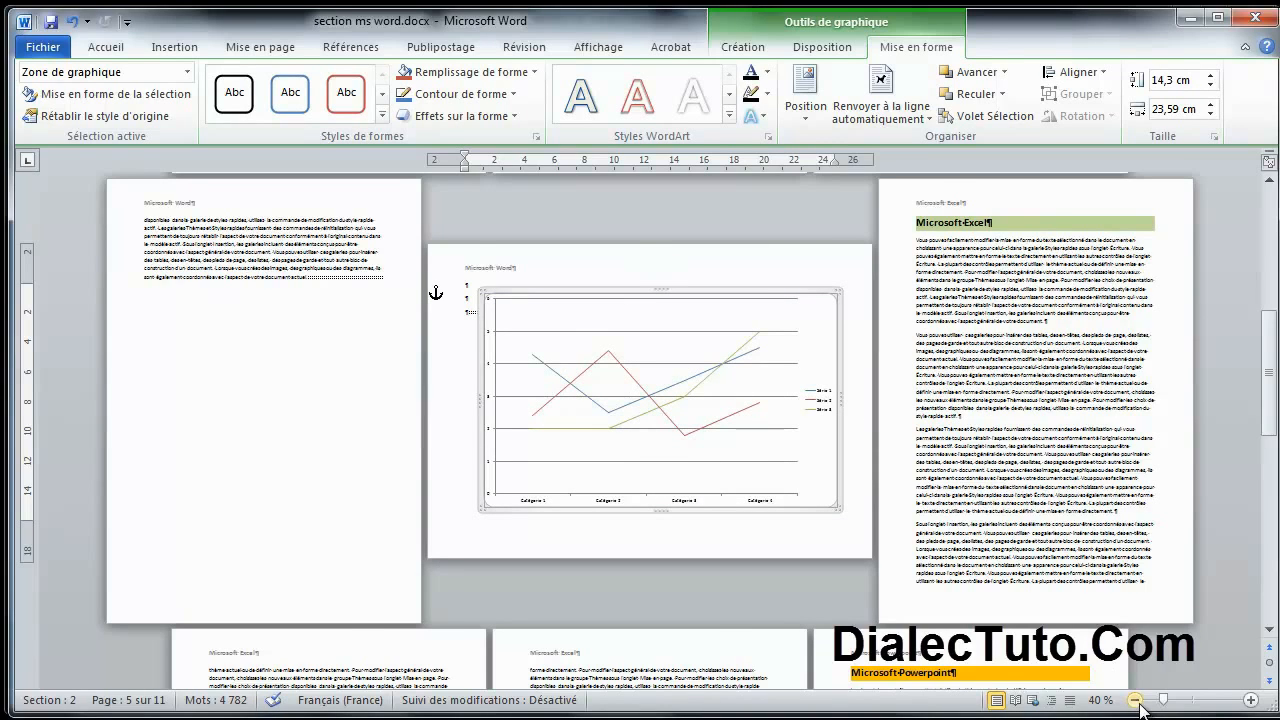
Step: Review all pages in an overview, checking the Word part, the landscape chart page and the Excel part
{"action": "left_click", "coordinate": [1137, 702]}
{"action": "left_click", "coordinate": [1137, 702]}
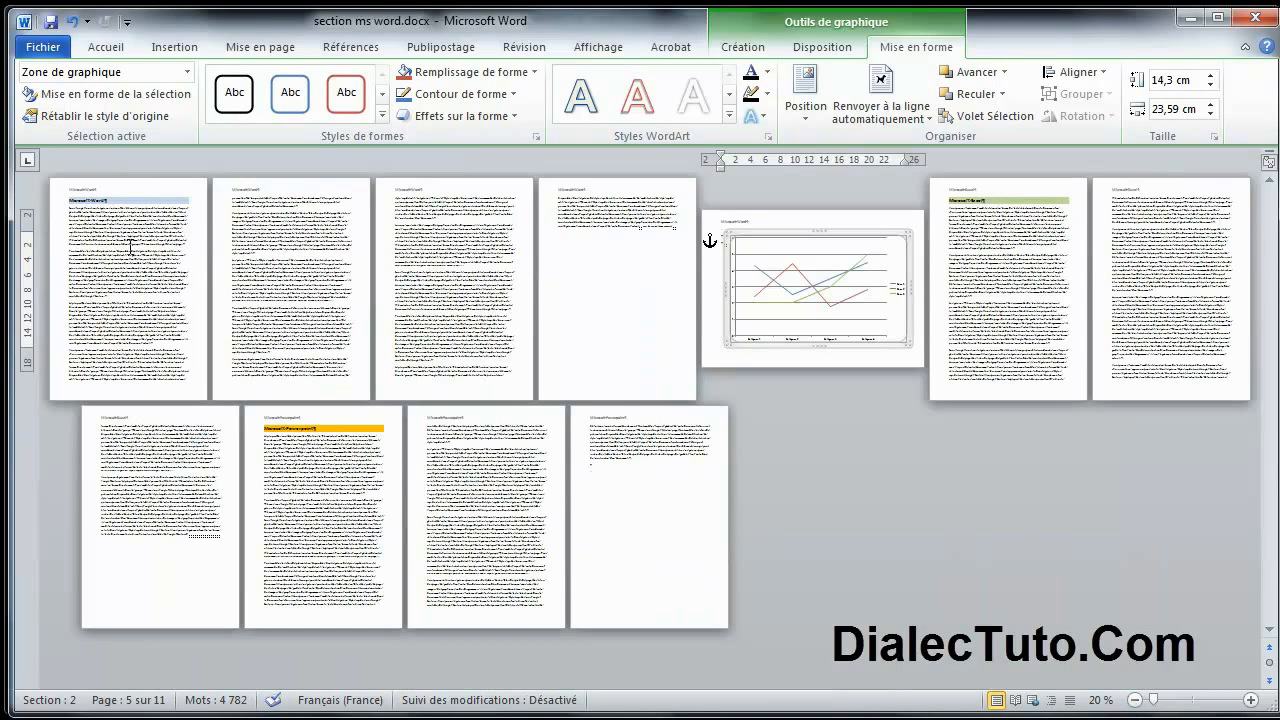
{"action": "left_click_drag", "start_coordinate": [72, 200], "coordinate": [87, 200]}
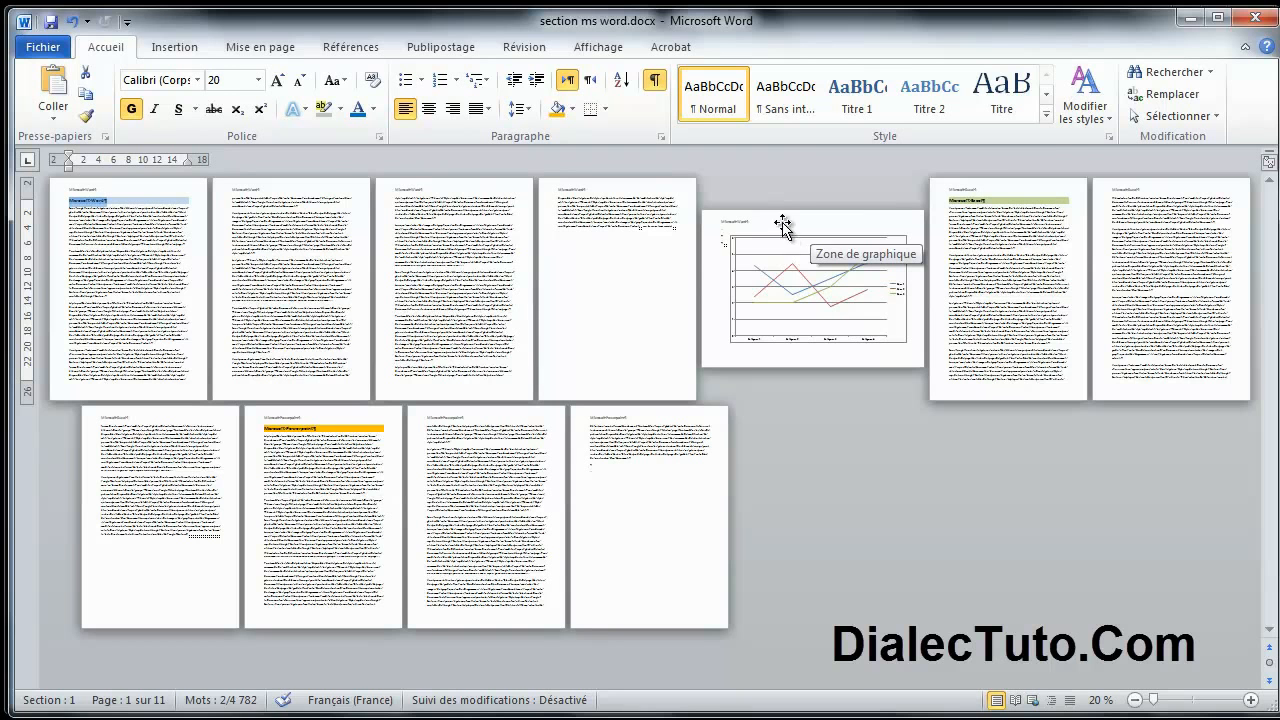
{"action": "left_click", "coordinate": [971, 208]}
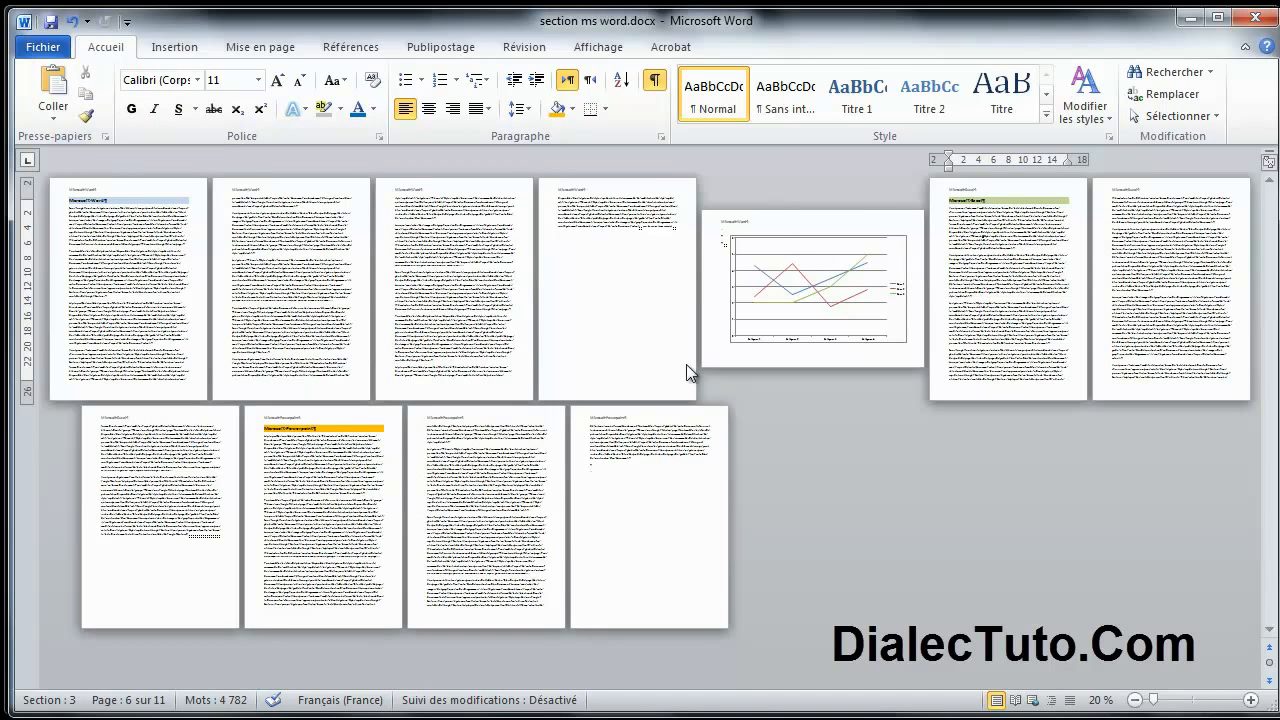